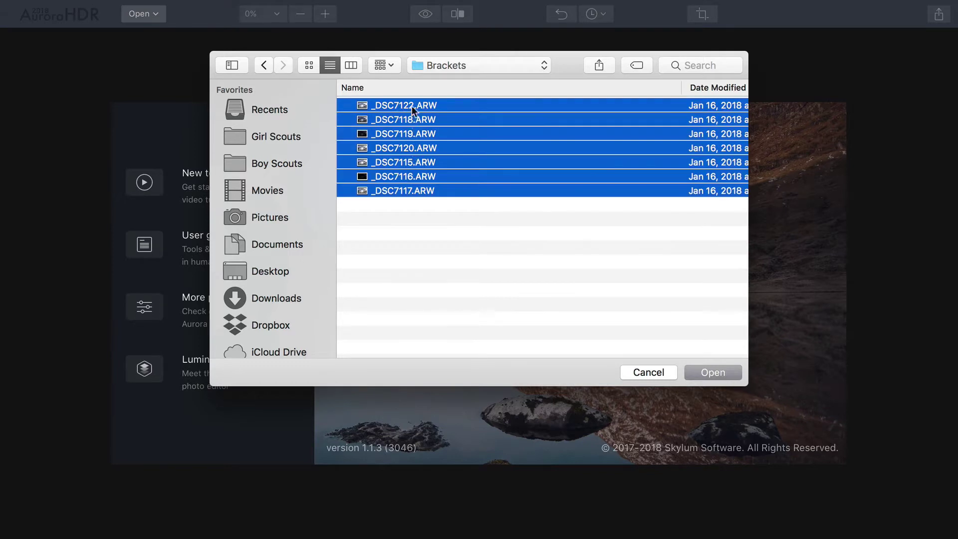
Sort the Brackets folder by name and open all seven selected ARW exposures for merging.
left_click(383, 89)
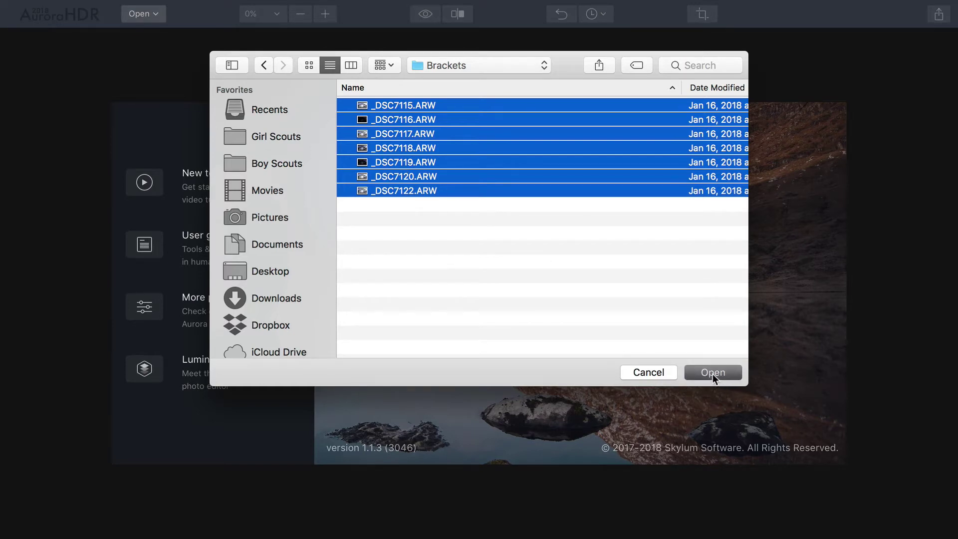
left_click(712, 374)
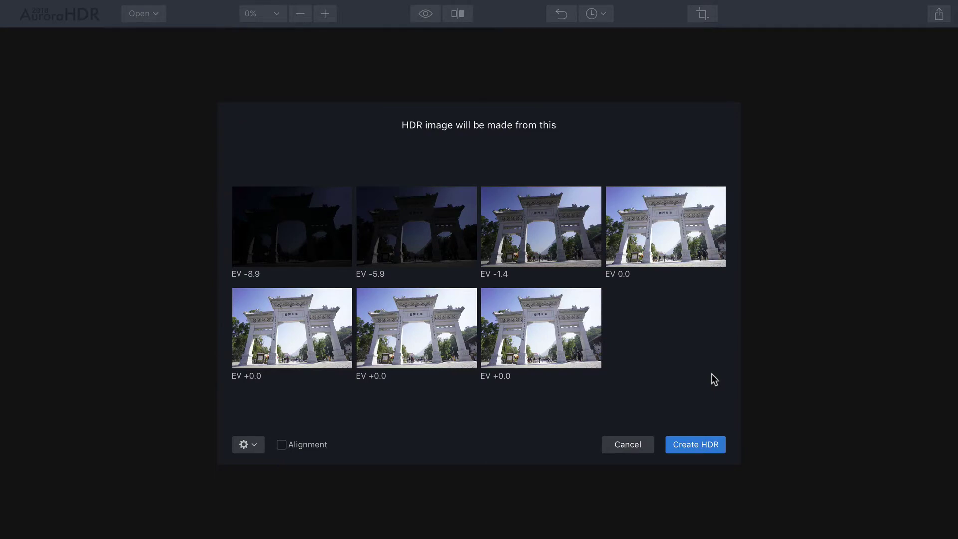
Remove the three redundant EV +0.0 exposures from the bracket set.
mouse_move(322, 209)
mouse_move(495, 309)
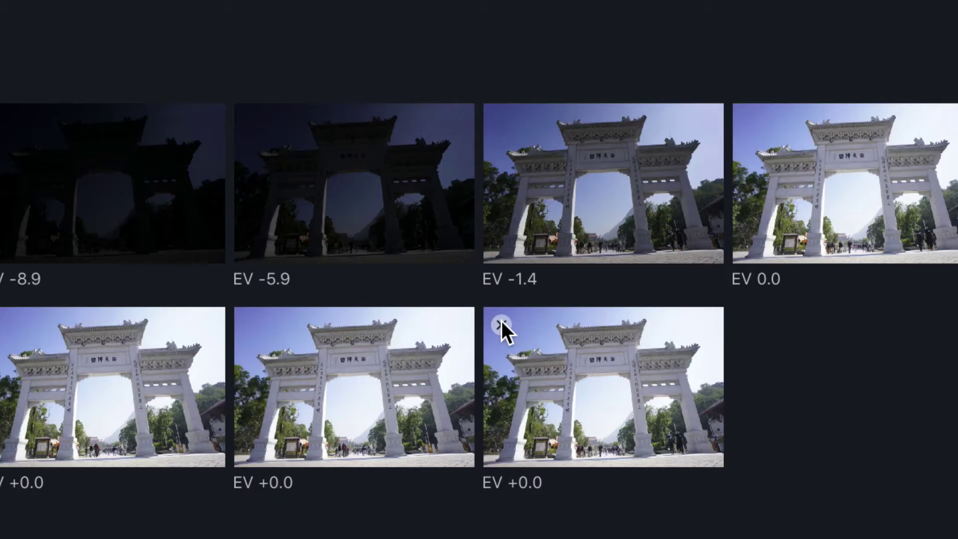
left_click(490, 297)
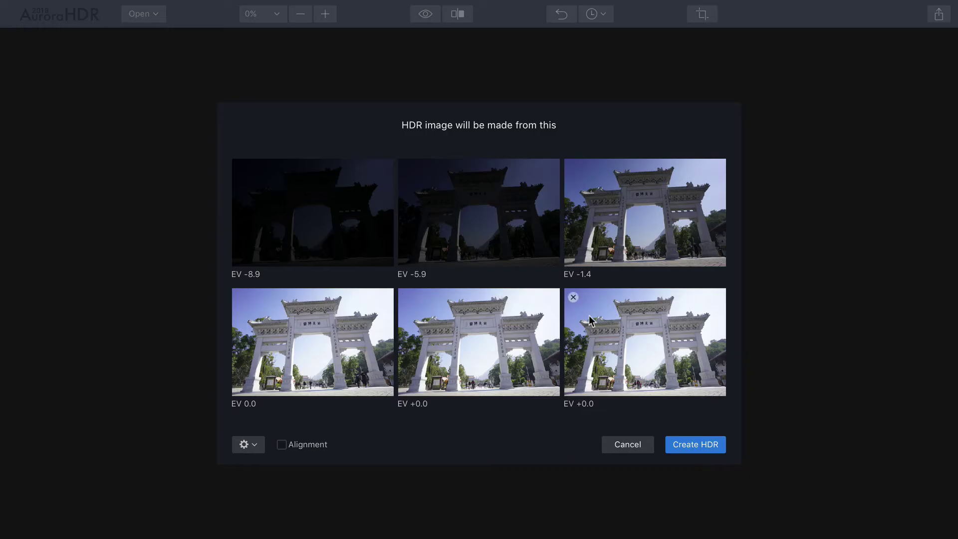
left_click(573, 297)
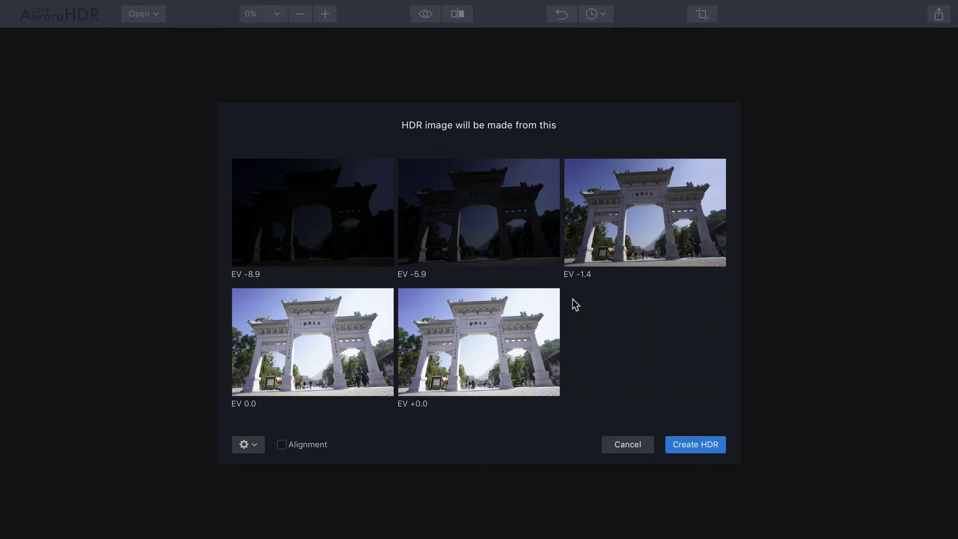
mouse_move(452, 296)
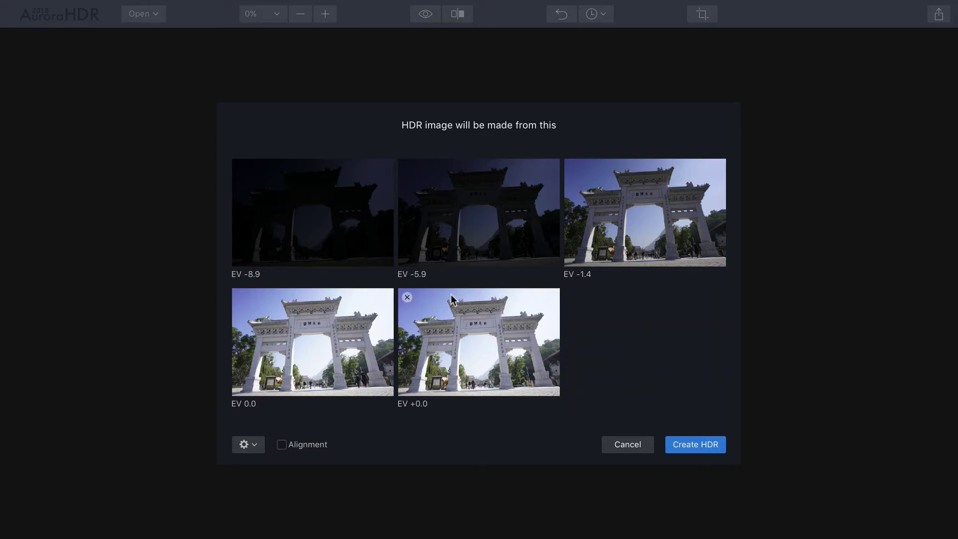
left_click(408, 297)
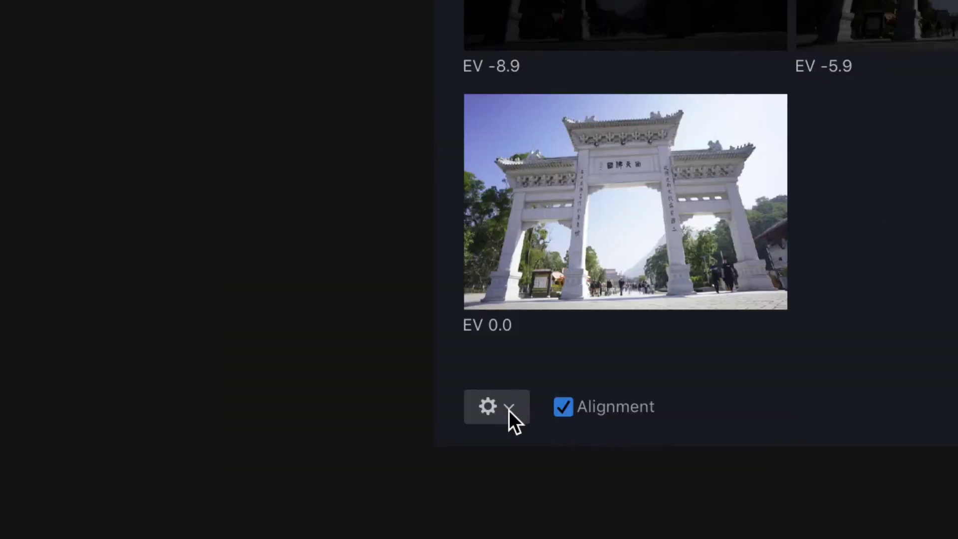
Enable Ghost Reduction with _DSC7118 (EV -1.4) as the reference image and create the HDR.
left_click(509, 410)
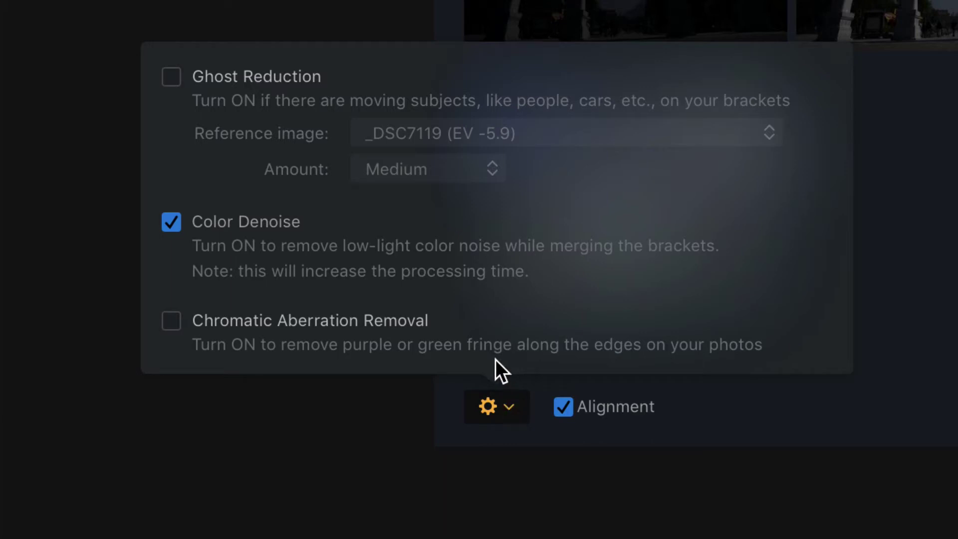
left_click(172, 76)
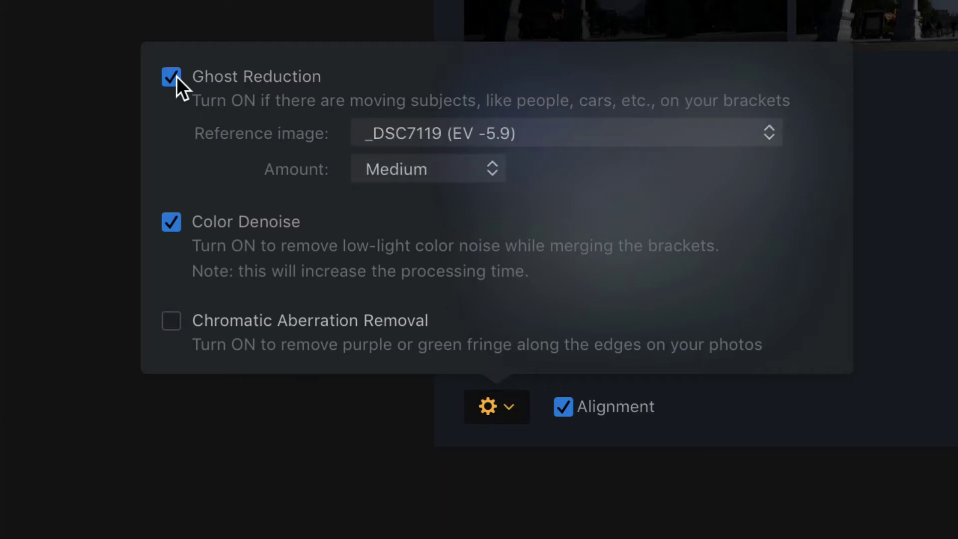
left_click(409, 139)
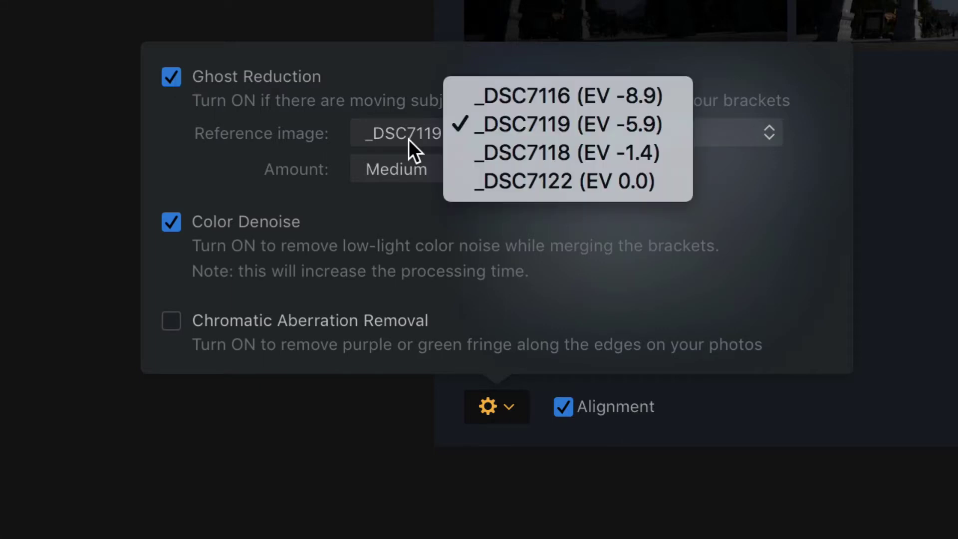
left_click(527, 156)
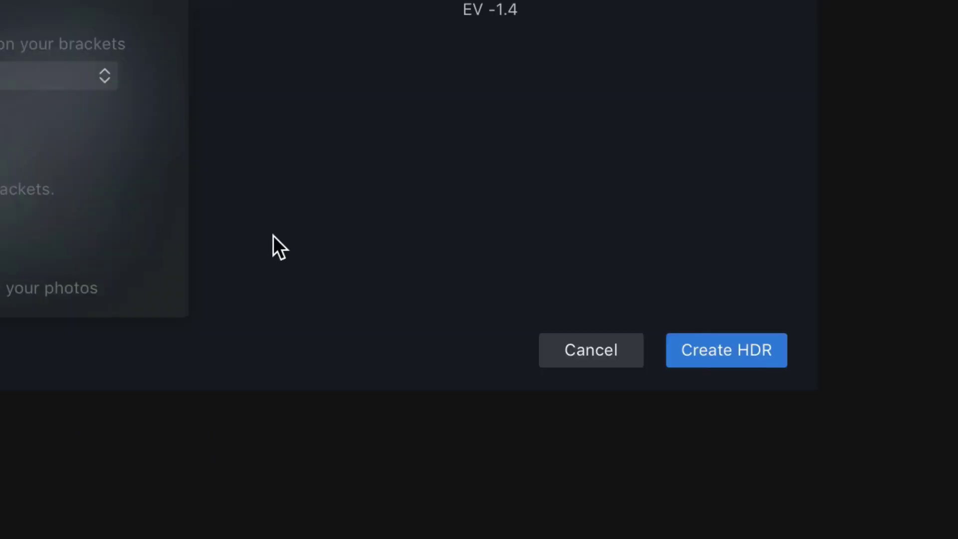
left_click(360, 218)
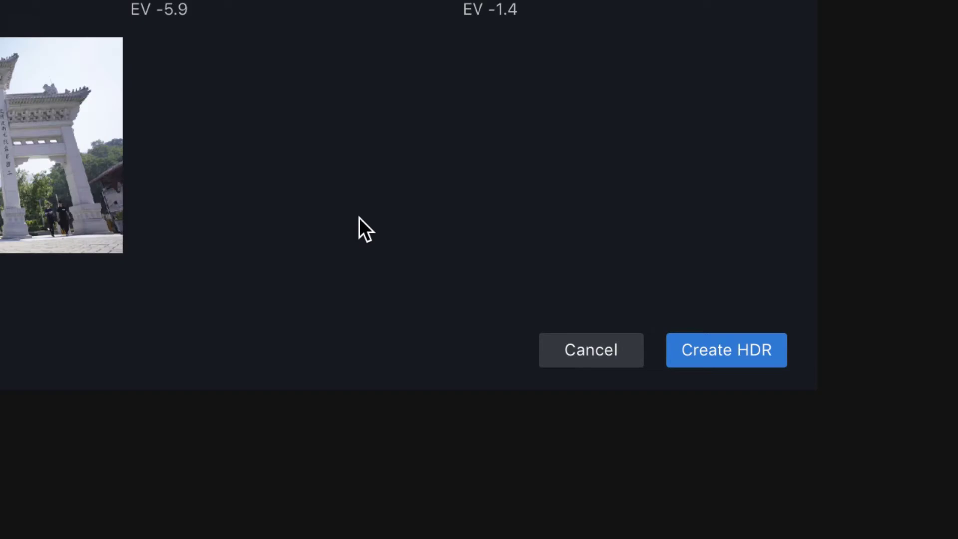
left_click(719, 350)
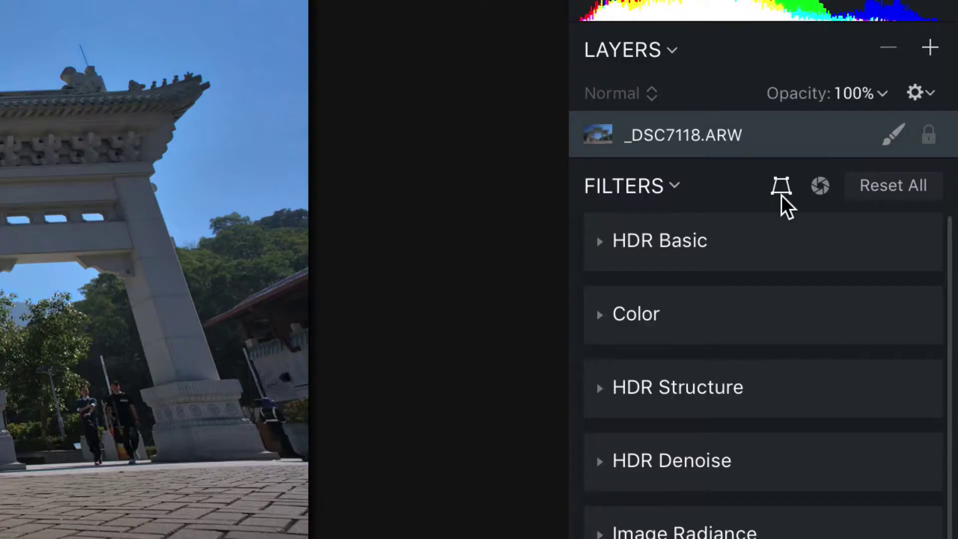
Correct the gate's perspective using Transform with Rotate 29, Vertical -45, Y Offset -44 and Scale 54.
left_click(782, 187)
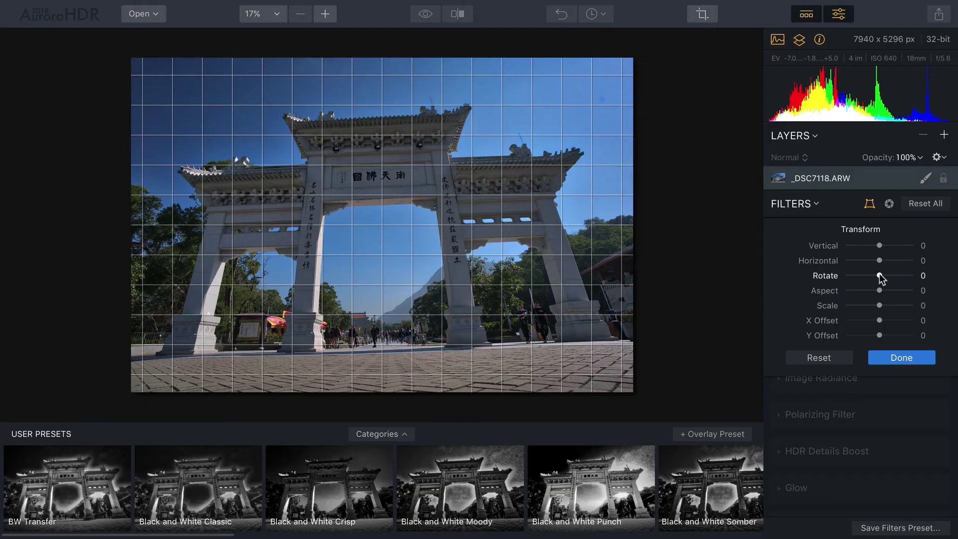
left_click_drag(880, 276, 865, 245)
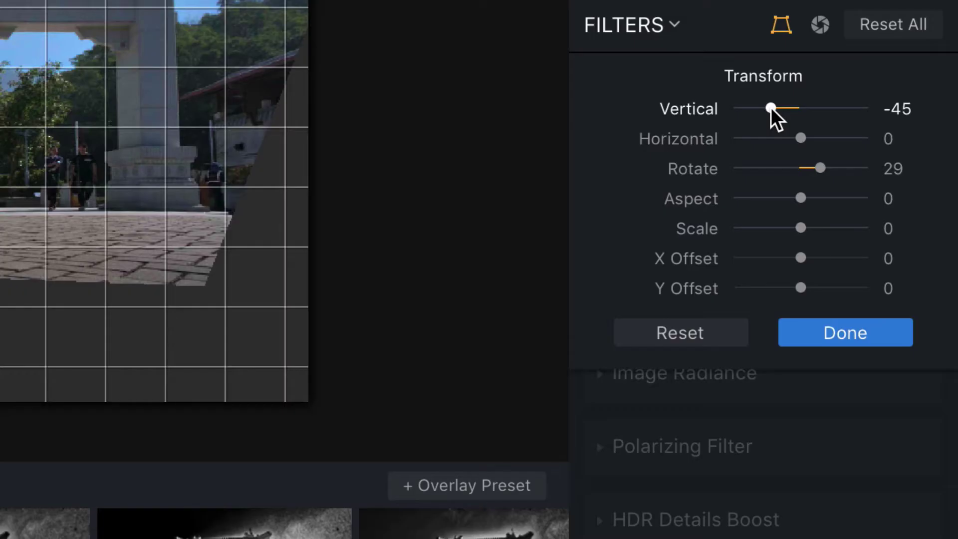
left_click_drag(771, 107, 771, 107)
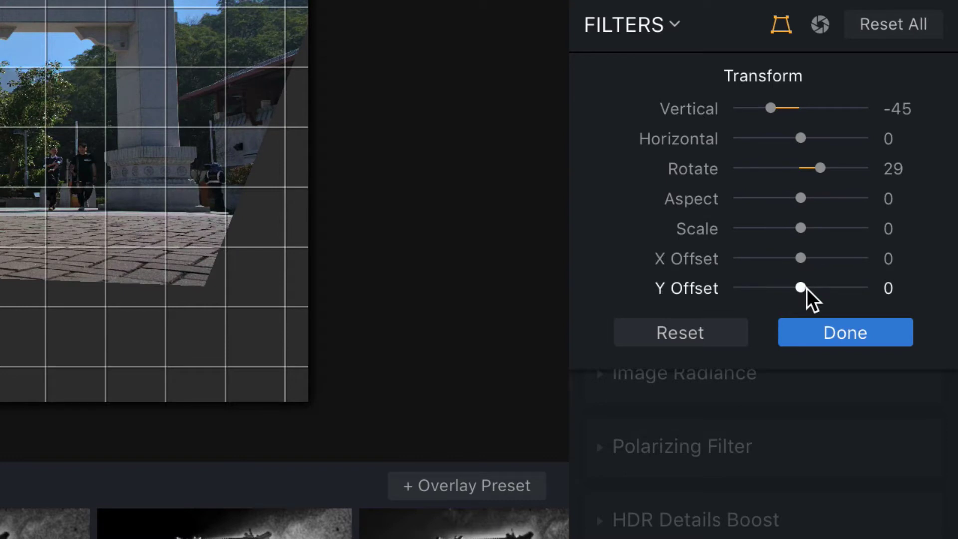
left_click_drag(807, 289, 778, 295)
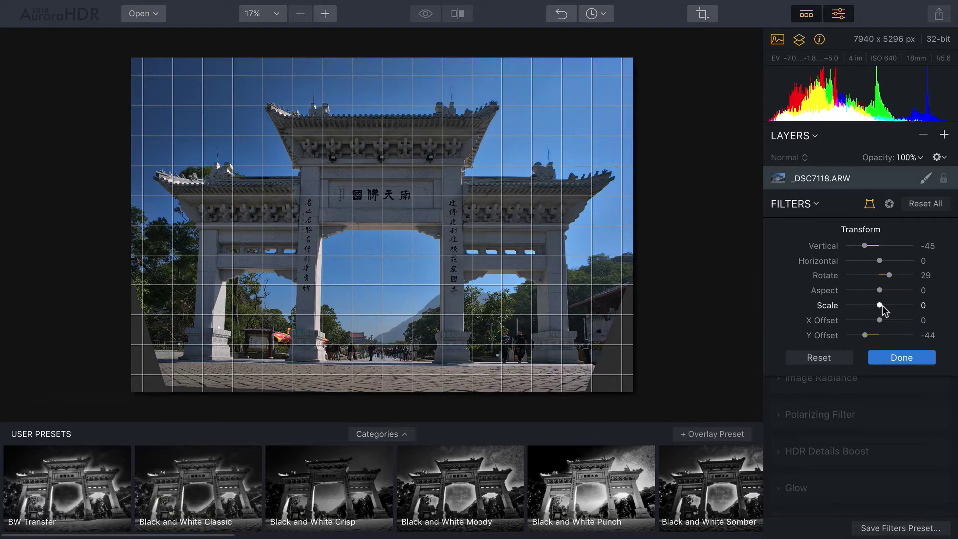
left_click_drag(880, 306, 900, 303)
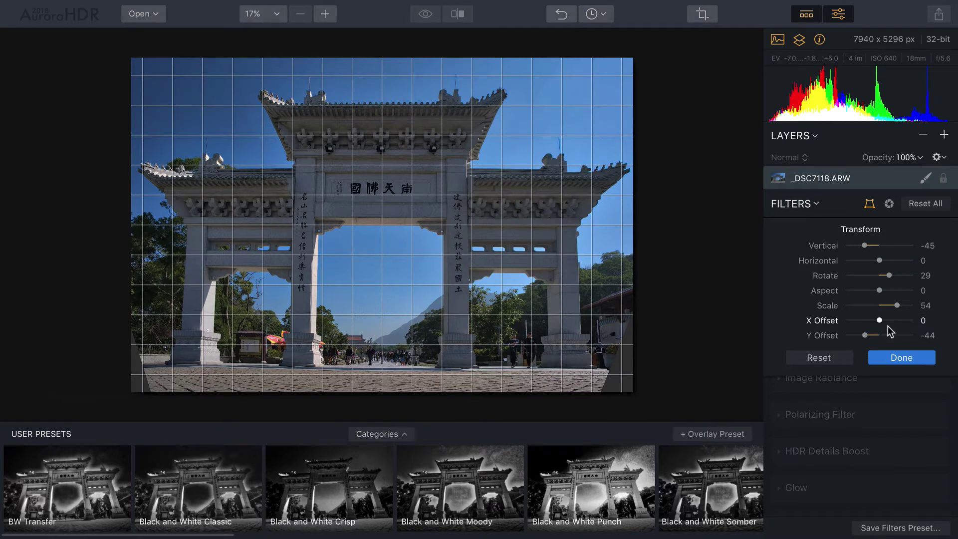
Refine the Transform to Vertical -25, Y Offset -35, Horizontal 4, Scale 57 and X Offset 14.
left_click_drag(865, 246, 871, 246)
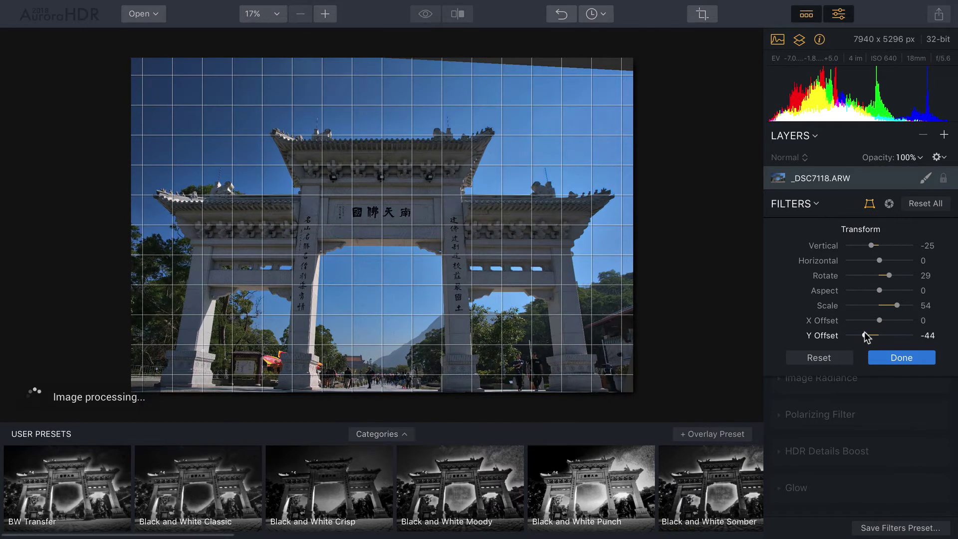
left_click_drag(864, 333, 868, 333)
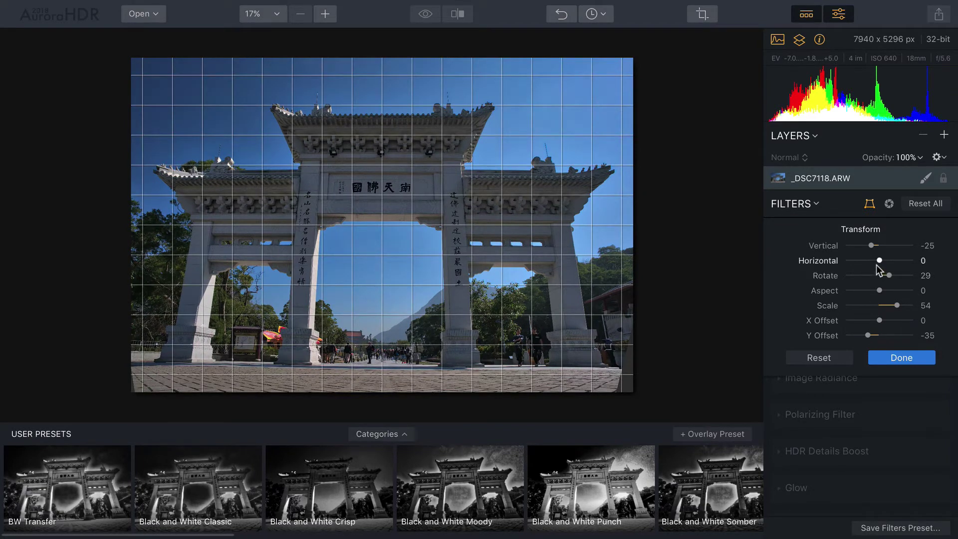
left_click_drag(880, 261, 882, 260)
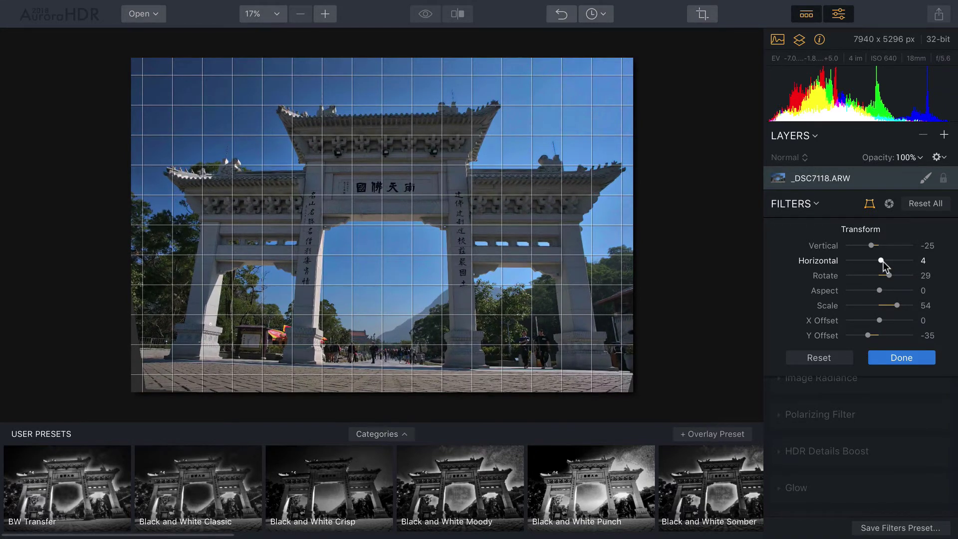
left_click_drag(894, 306, 899, 306)
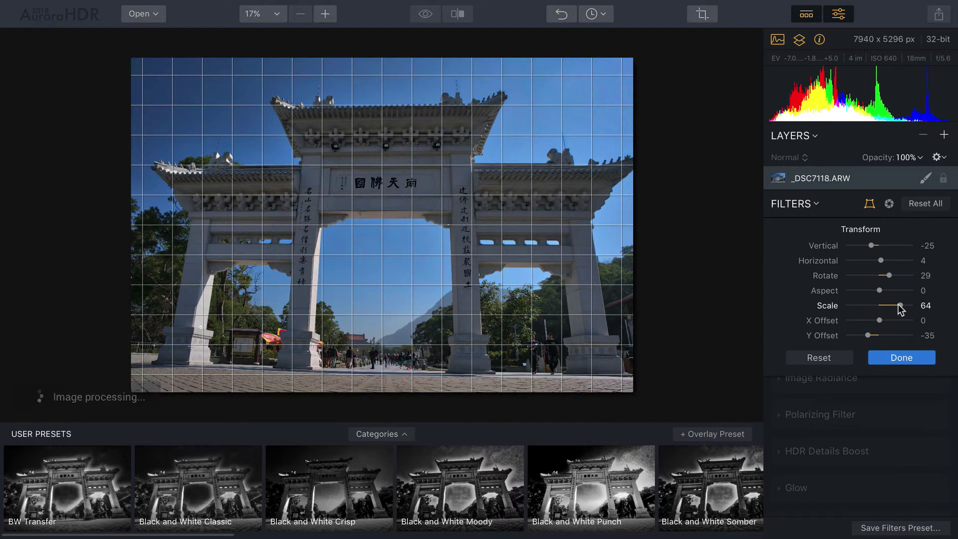
left_click_drag(880, 321, 884, 321)
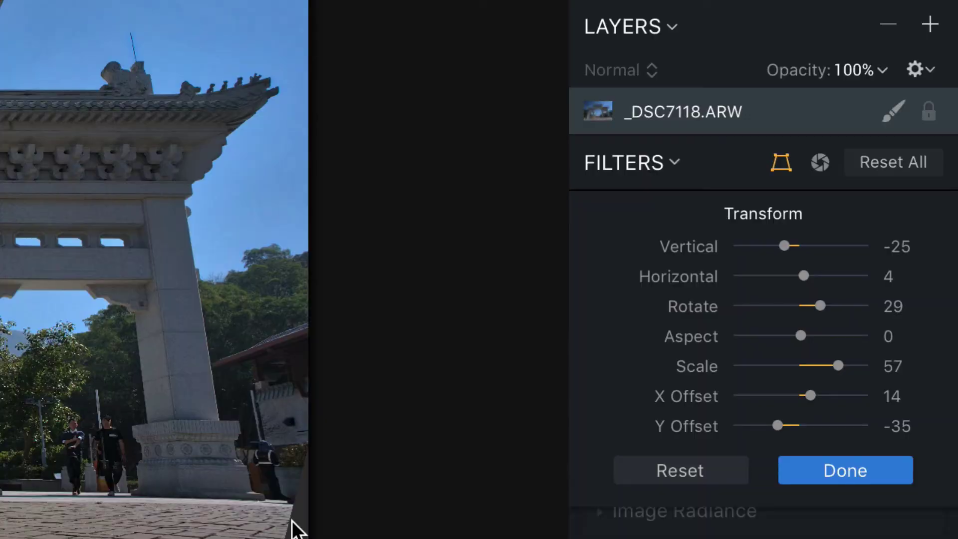
Set the Lens Correction Distortion to 19 to straighten the gate.
left_click(822, 169)
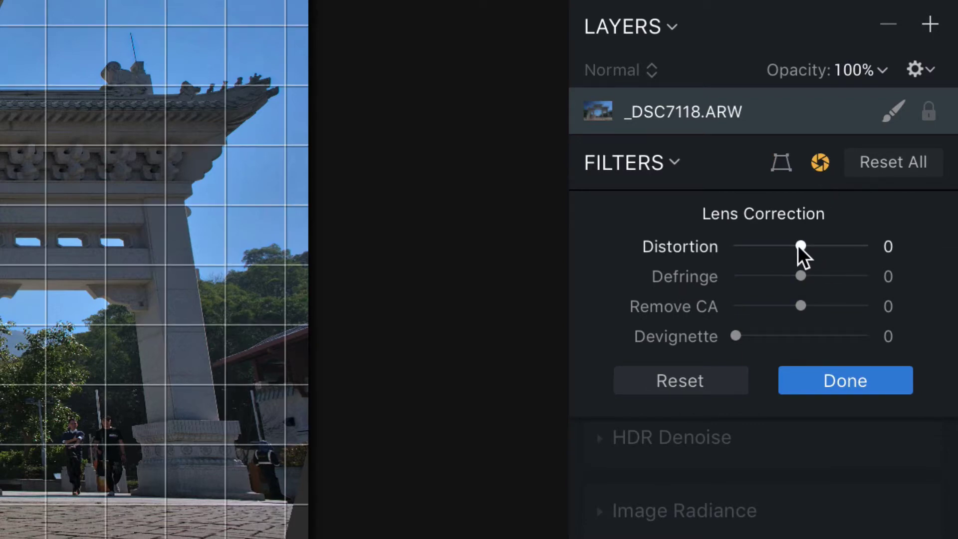
left_click_drag(798, 244, 807, 247)
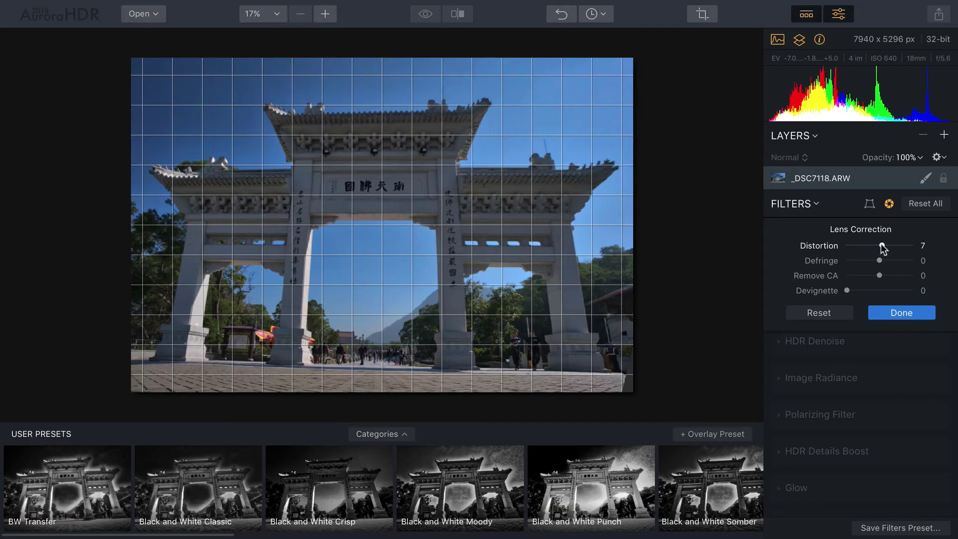
mouse_move(883, 248)
left_mouse_down()
mouse_move(894, 248)
mouse_move(885, 243)
left_mouse_up()
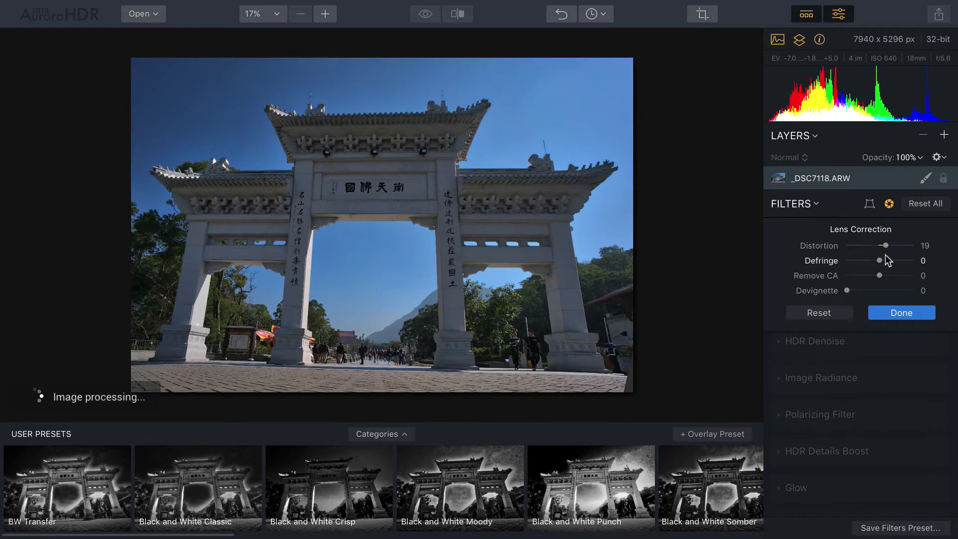
Set Remove CA to 27 to reduce color fringing along the gate's roof edge and close the Lens Correction settings.
left_click(277, 16)
left_click(278, 84)
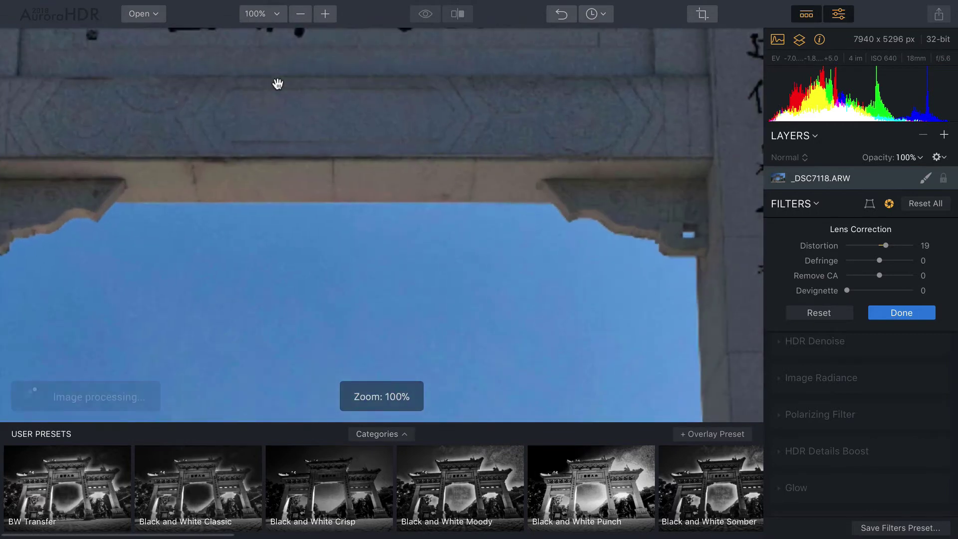
left_click_drag(533, 180, 466, 338)
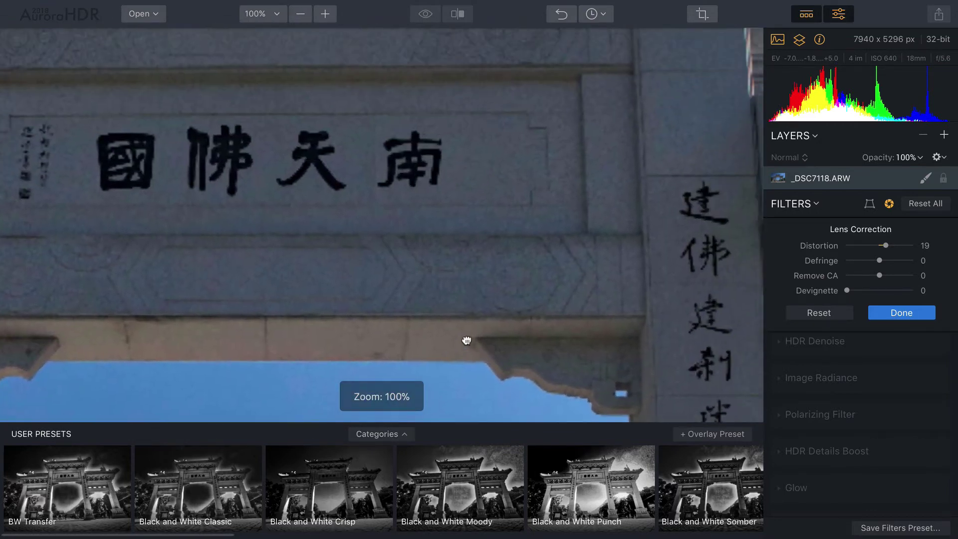
left_click_drag(709, 68, 541, 267)
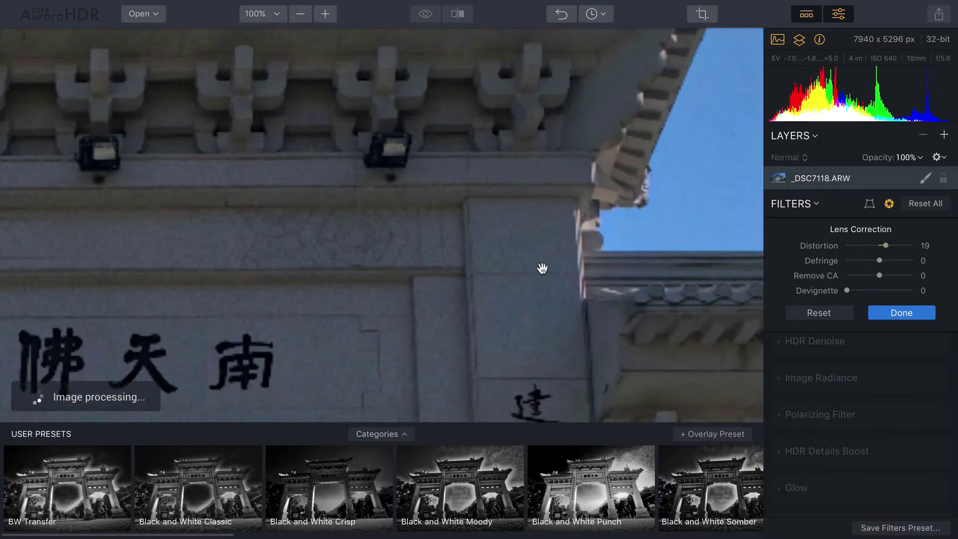
left_click_drag(635, 134, 574, 321)
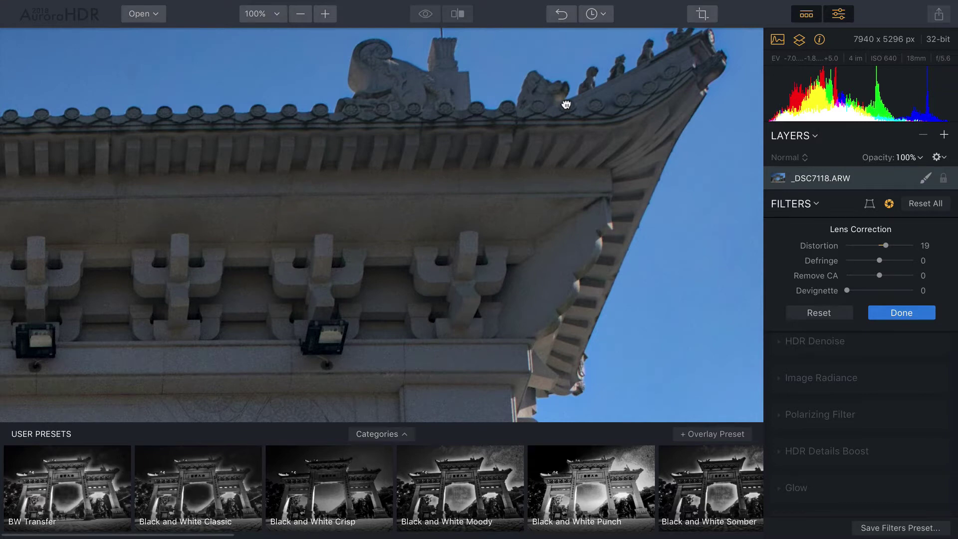
left_click_drag(567, 102, 544, 148)
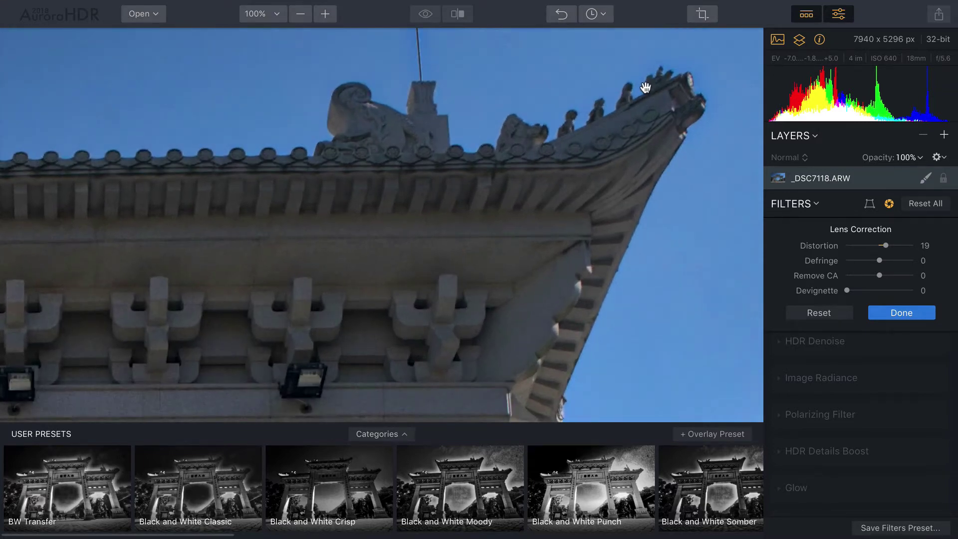
left_click(888, 275)
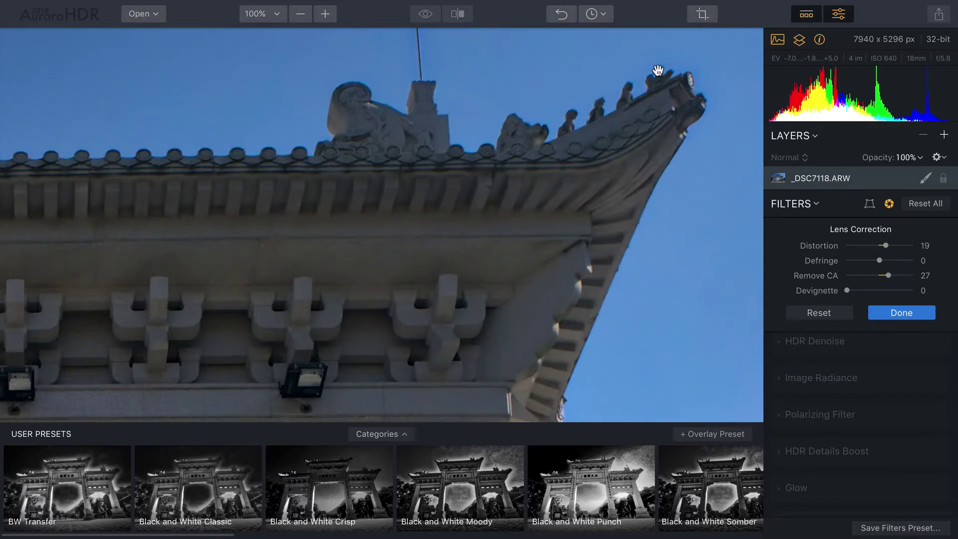
left_click_drag(657, 79, 689, 103)
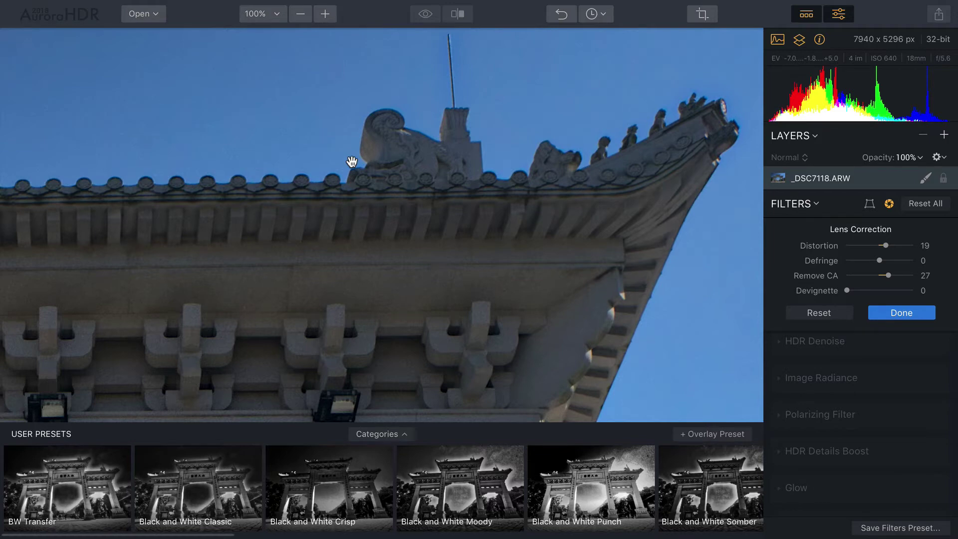
left_click(275, 13)
left_click(275, 33)
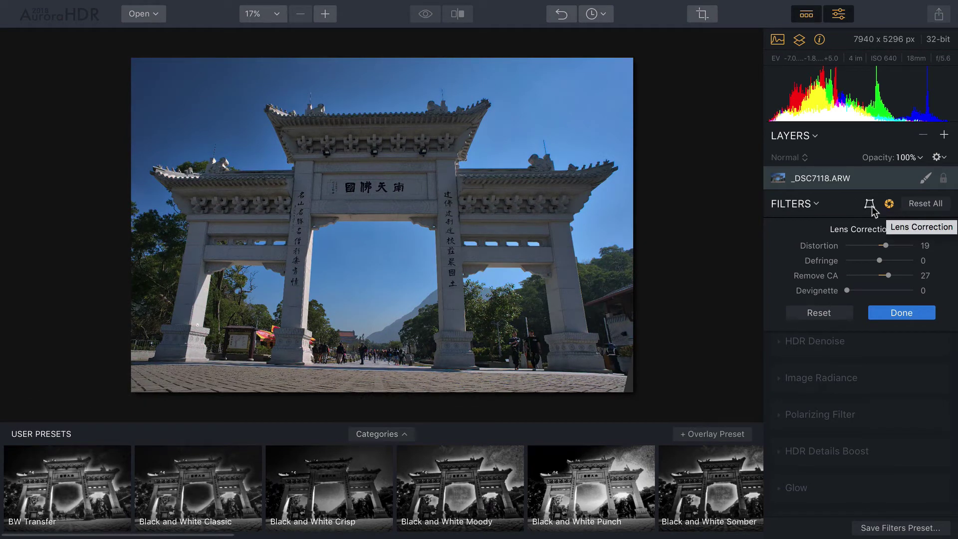
left_click(890, 205)
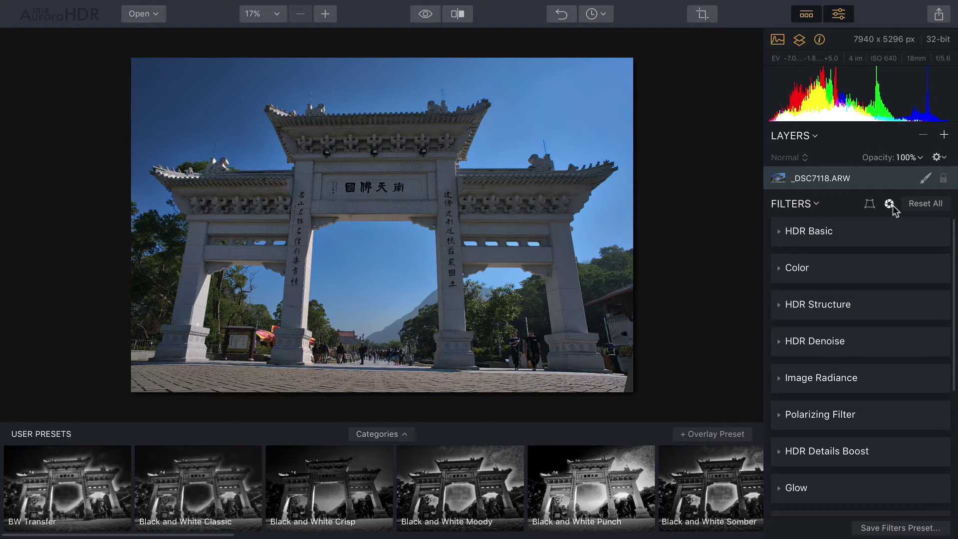
Expand the HDR Basic filter, hide the preset strip and turn on the shadow and highlight clipping warnings.
left_click(779, 231)
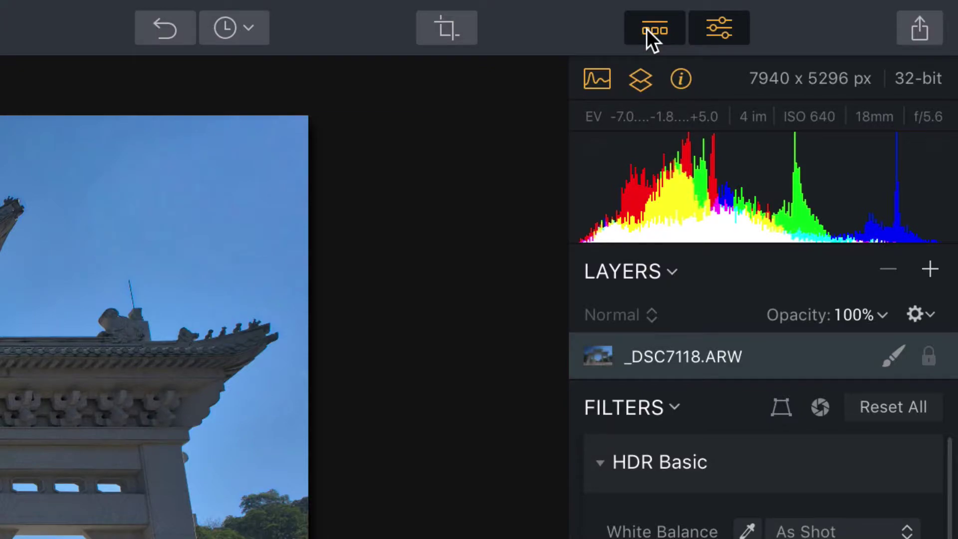
left_click(802, 14)
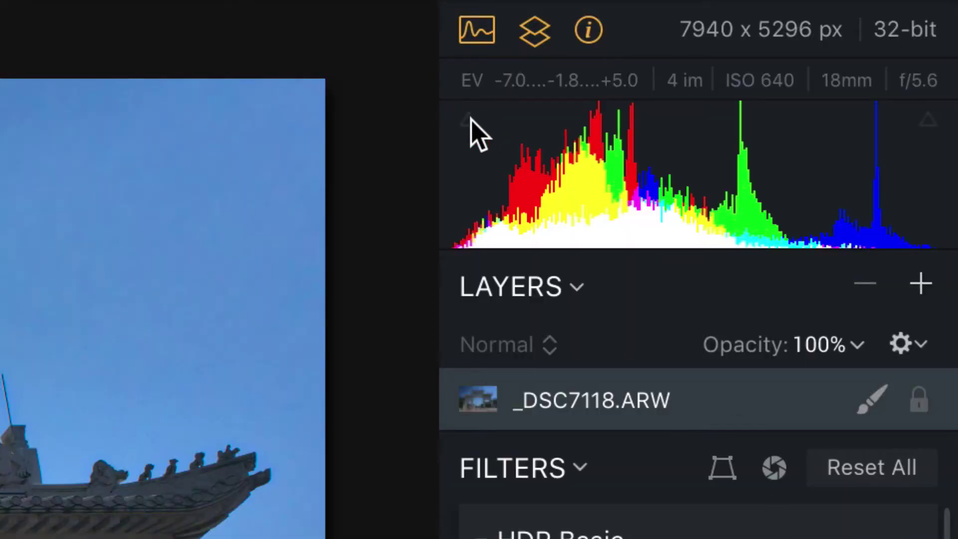
left_click(468, 121)
left_click(928, 125)
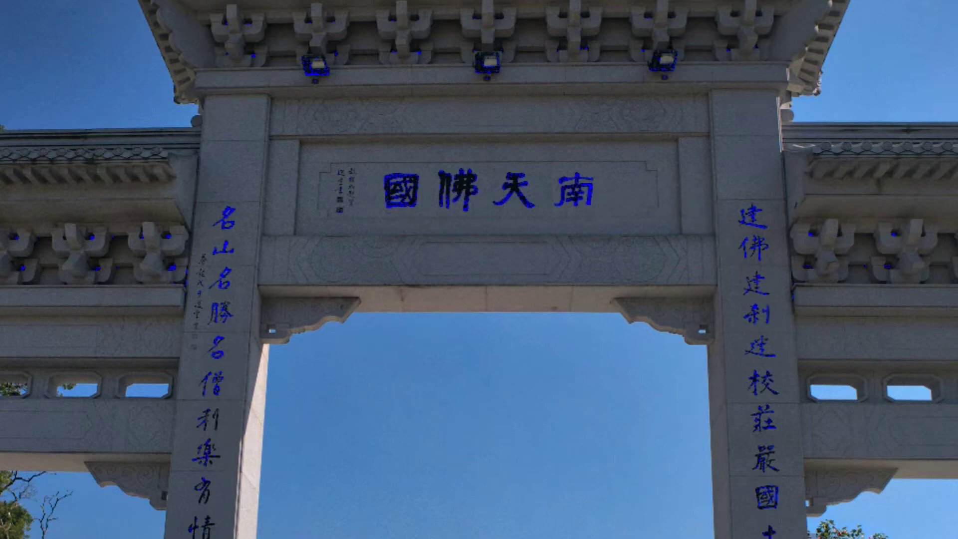
Set HDR Basic's Highlights to -32, Shadows to 36, Whites to 22 and Blacks to -54.
mouse_move(880, 457)
left_mouse_down()
mouse_move(853, 461)
mouse_move(862, 456)
left_mouse_up()
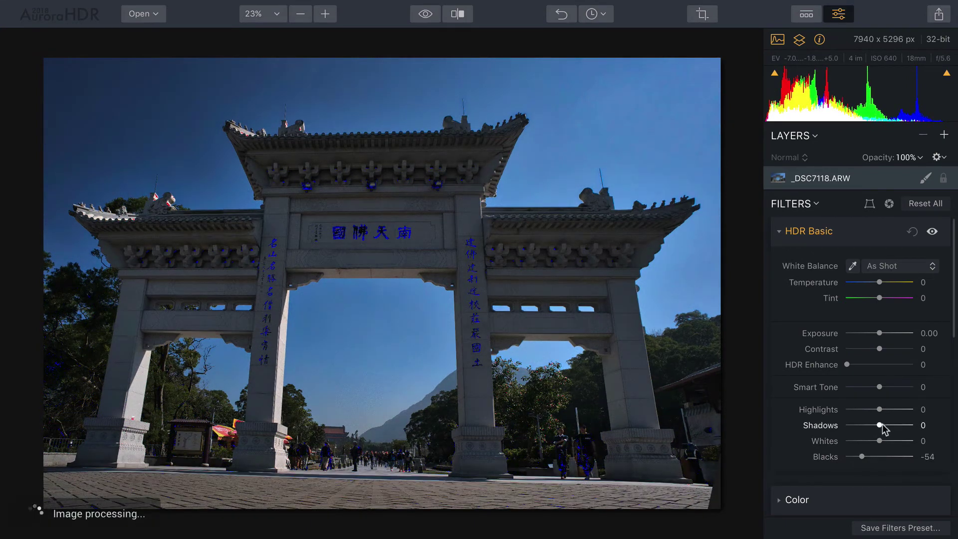
left_click_drag(881, 425, 891, 425)
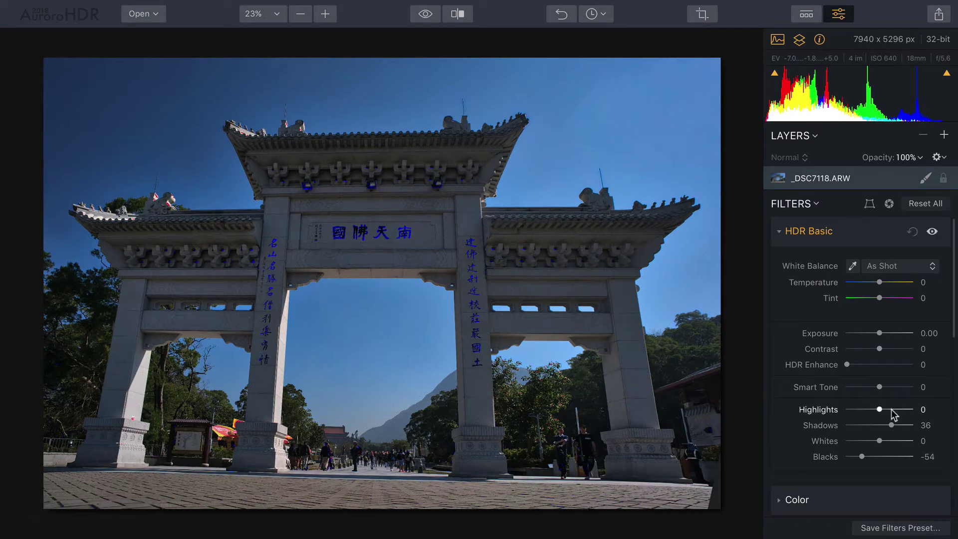
left_click_drag(880, 442, 898, 444)
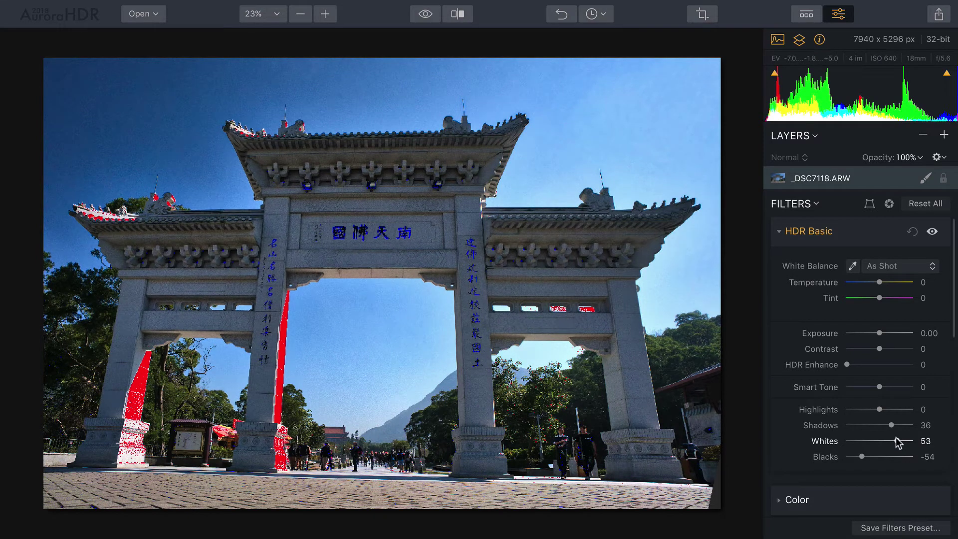
left_click_drag(899, 444, 892, 442)
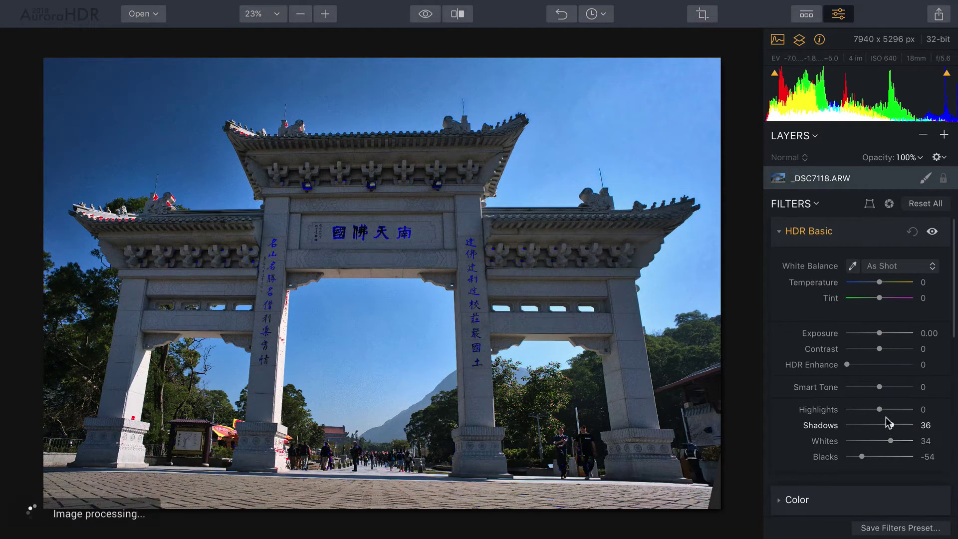
left_click_drag(879, 408, 871, 411)
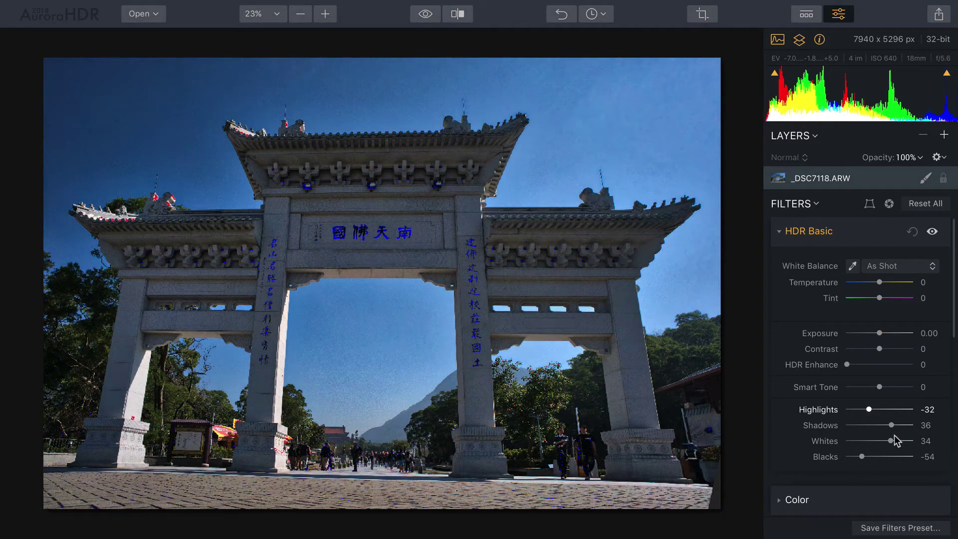
left_click_drag(891, 441, 887, 441)
Set HDR Basic's Contrast to 15, HDR Enhance to 33 and Blacks to -40, and collapse the filter.
mouse_move(828, 263)
left_mouse_down()
mouse_move(850, 259)
mouse_move(837, 265)
left_mouse_up()
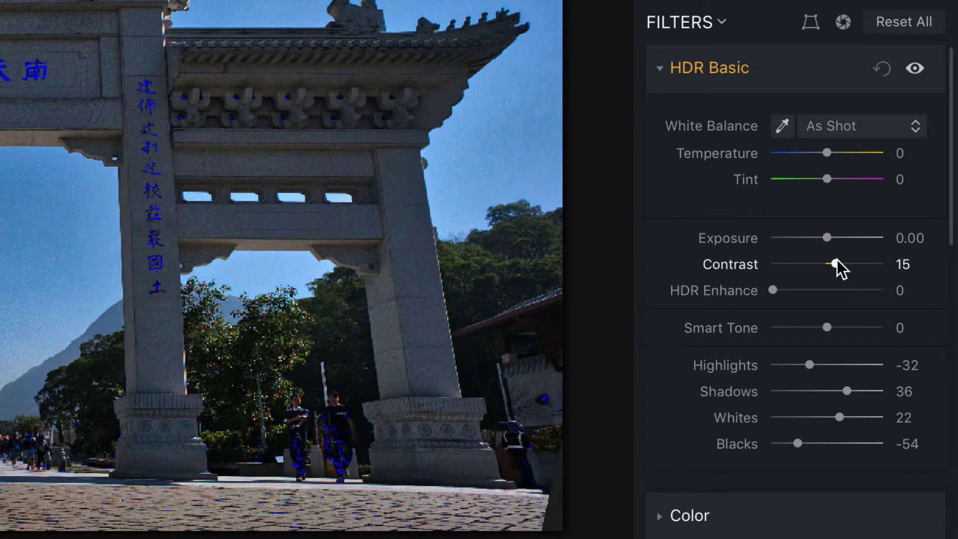
left_click(792, 290)
left_click_drag(791, 290, 807, 289)
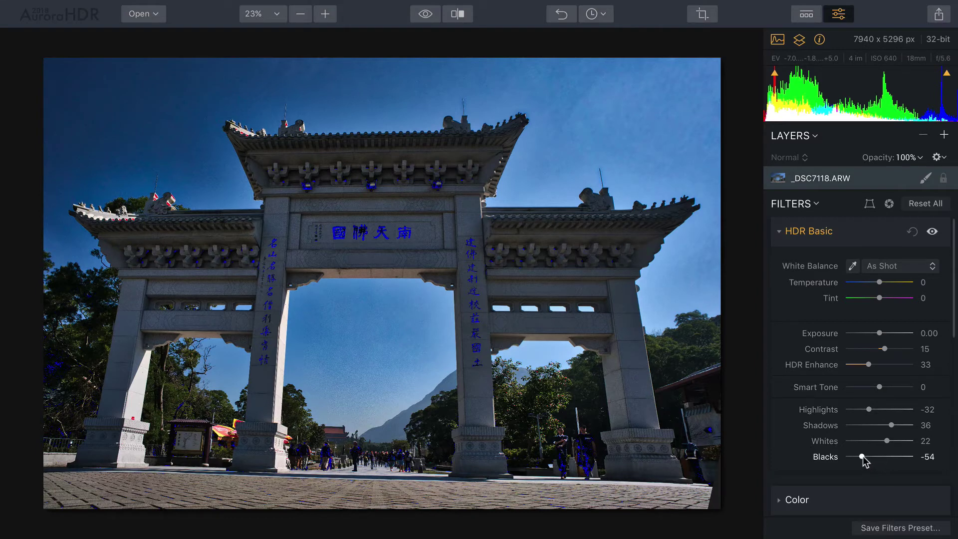
left_click_drag(864, 459, 868, 460)
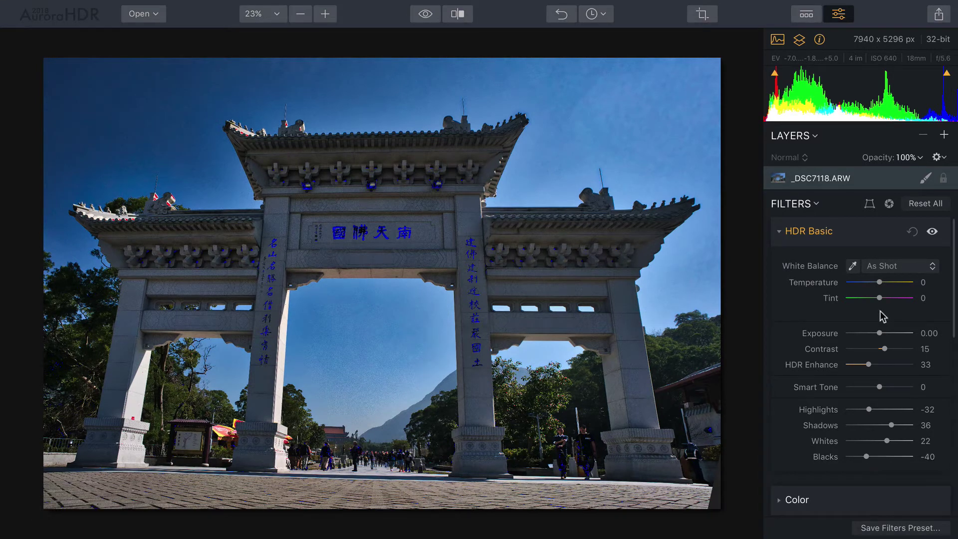
left_click(780, 232)
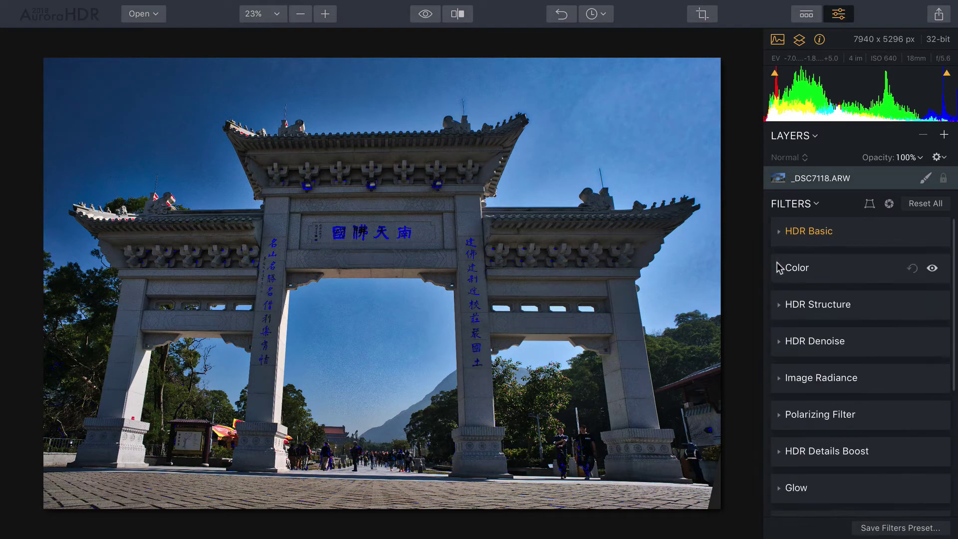
In the Color filter, set Vibrance to 19 and Color Contrast to 30, and collapse it.
left_click(778, 269)
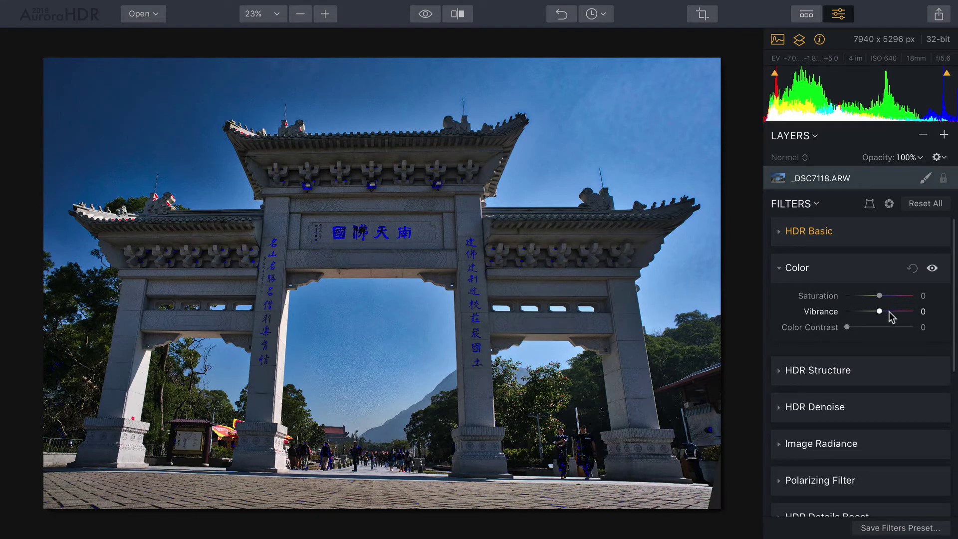
left_click_drag(889, 311, 888, 313)
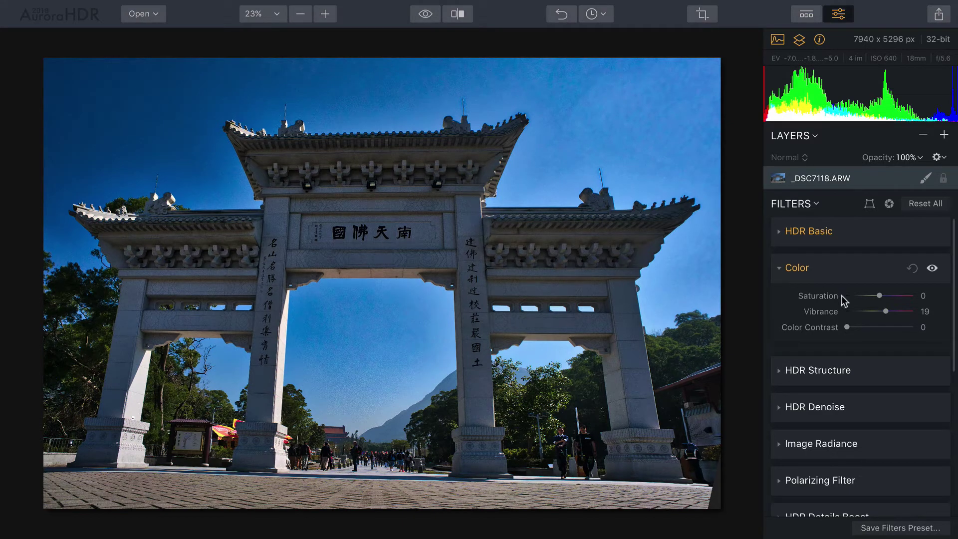
left_click(872, 327)
mouse_move(873, 325)
left_mouse_down()
mouse_move(886, 326)
mouse_move(867, 327)
left_mouse_up()
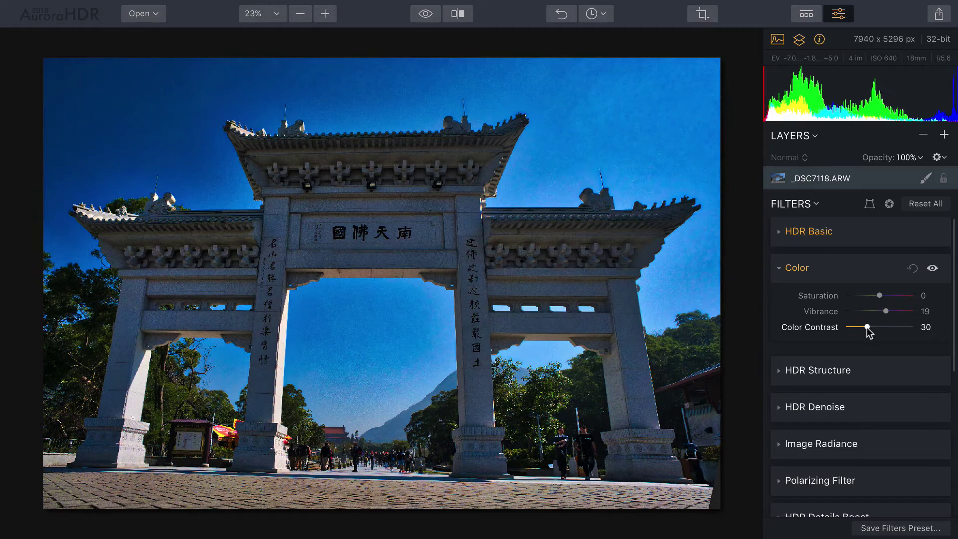
left_click(782, 270)
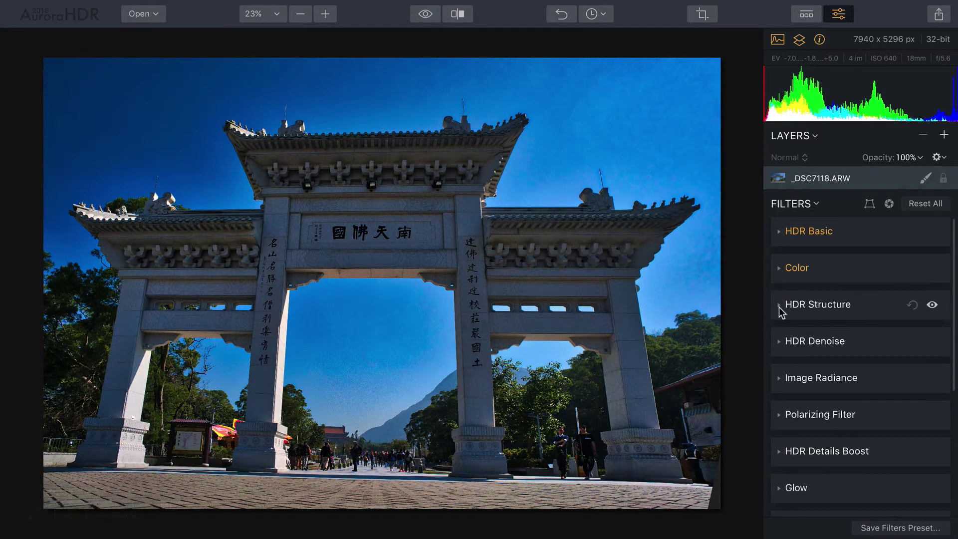
Set the HDR Microstructure Amount to 19 and Softness to 70 in HDR Structure, and collapse the filter.
left_click(780, 306)
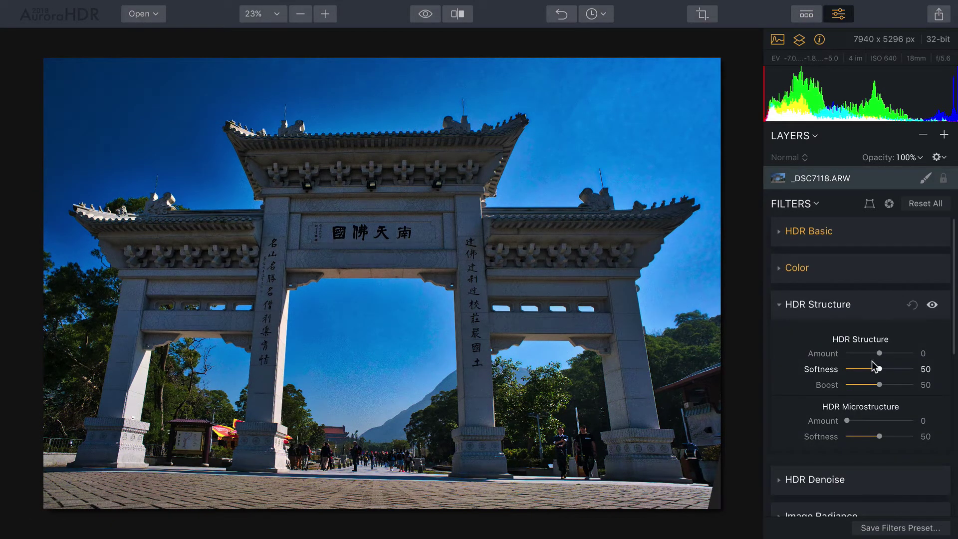
left_click(870, 421)
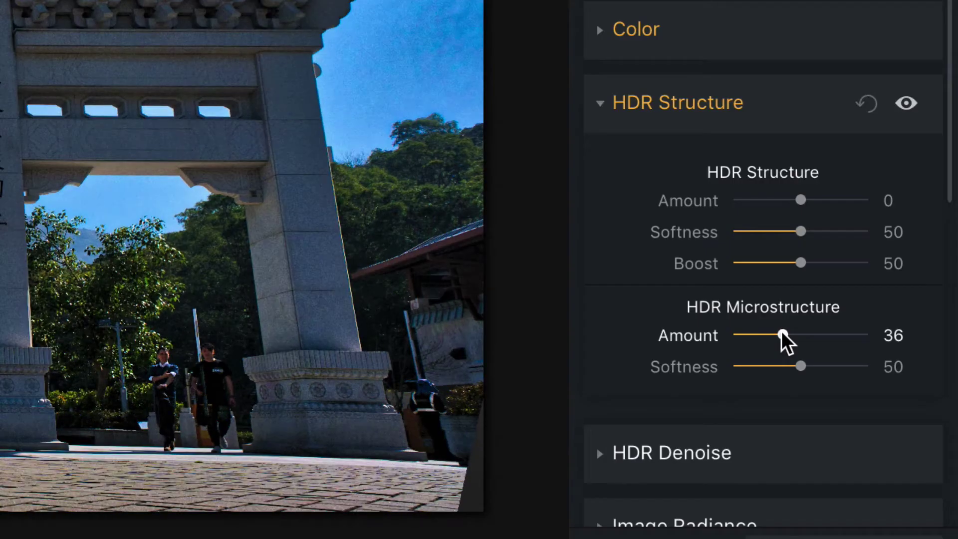
left_click(828, 368)
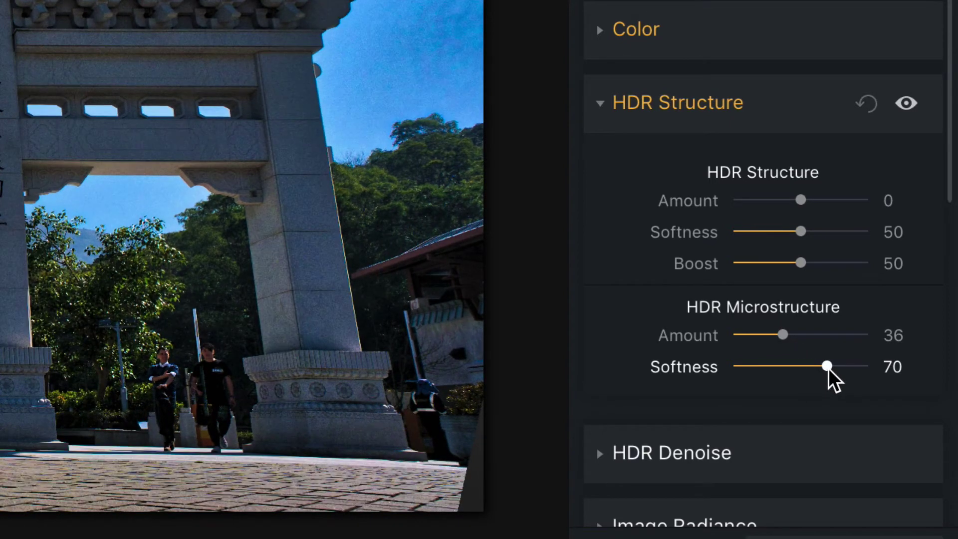
left_click(759, 335)
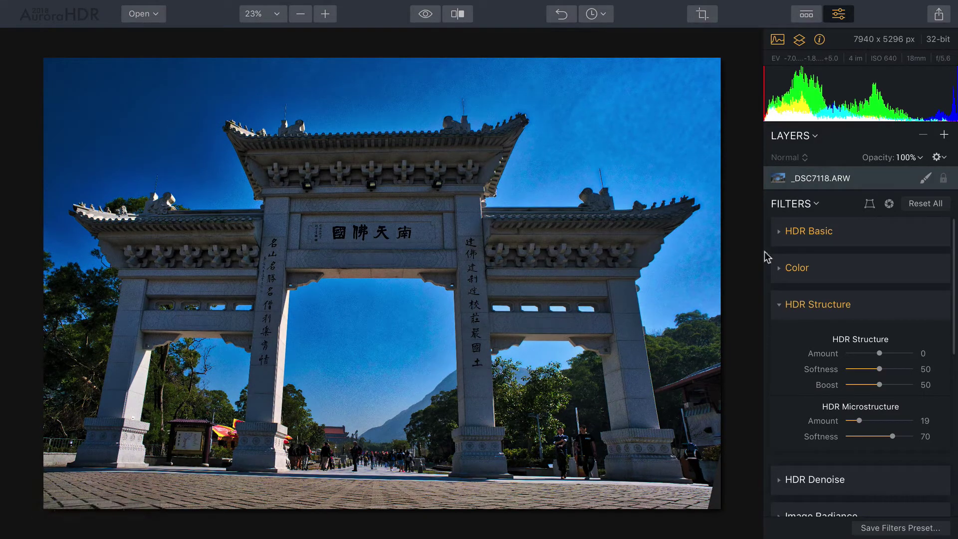
left_click(778, 304)
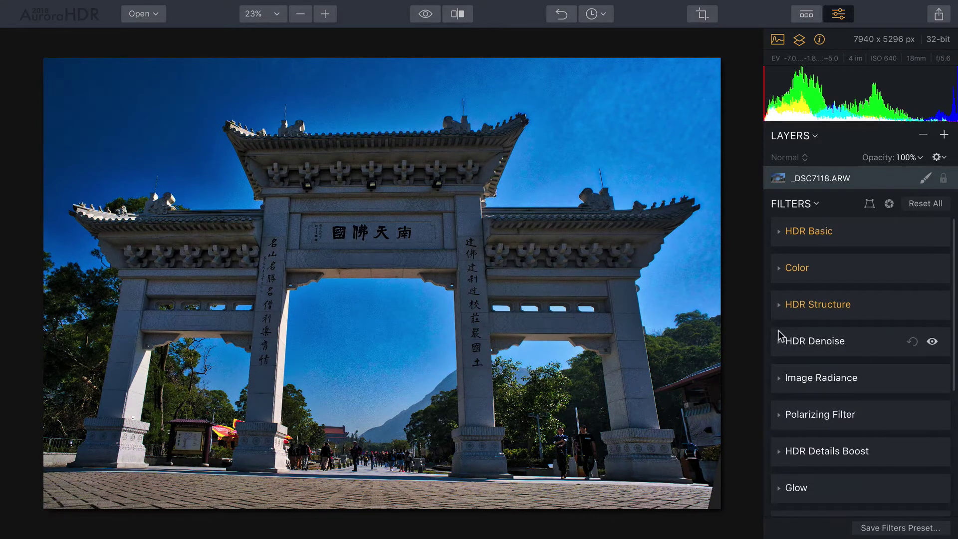
Set the HDR Denoise Amount to 31 and inspect the noise in the sky around the gate at 100% zoom.
left_click(777, 342)
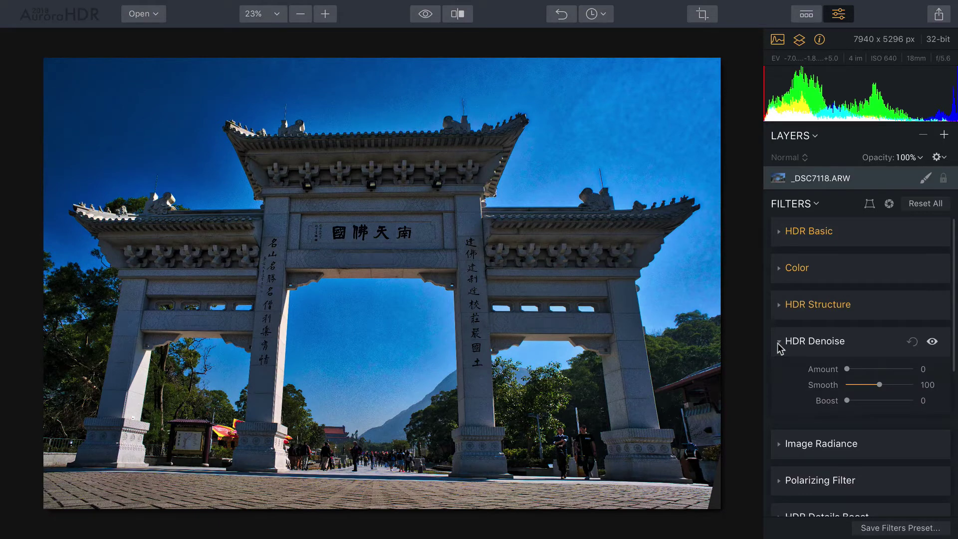
left_click(867, 370)
left_click(263, 18)
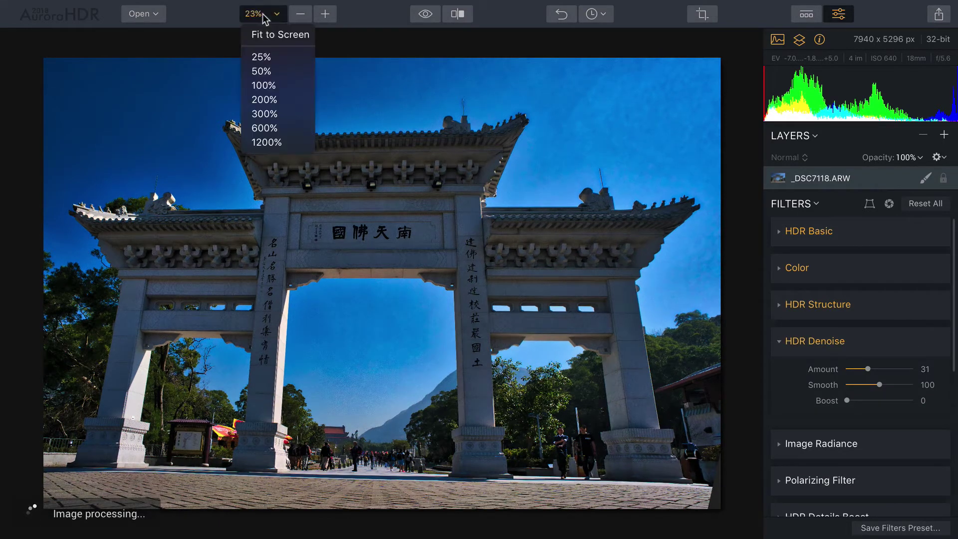
left_click(274, 85)
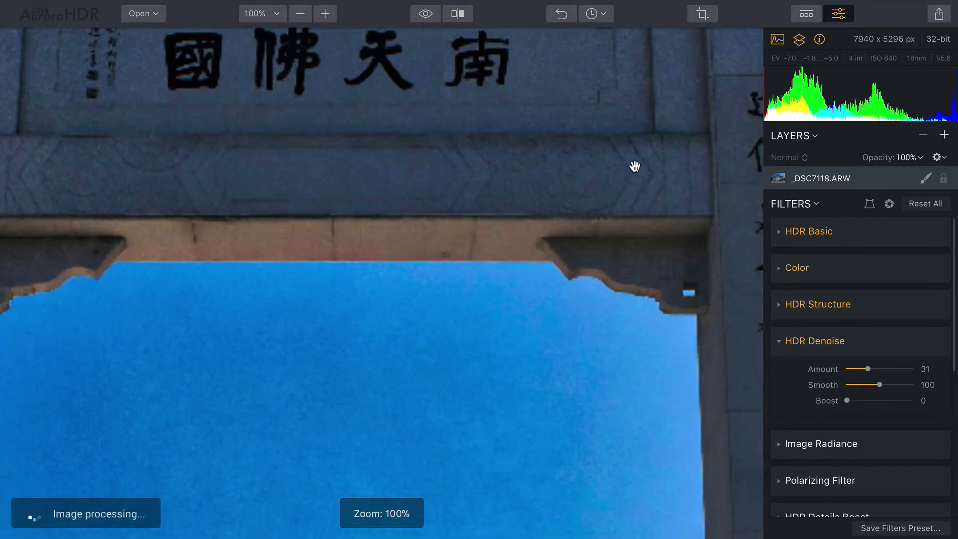
left_click_drag(588, 291, 605, 145)
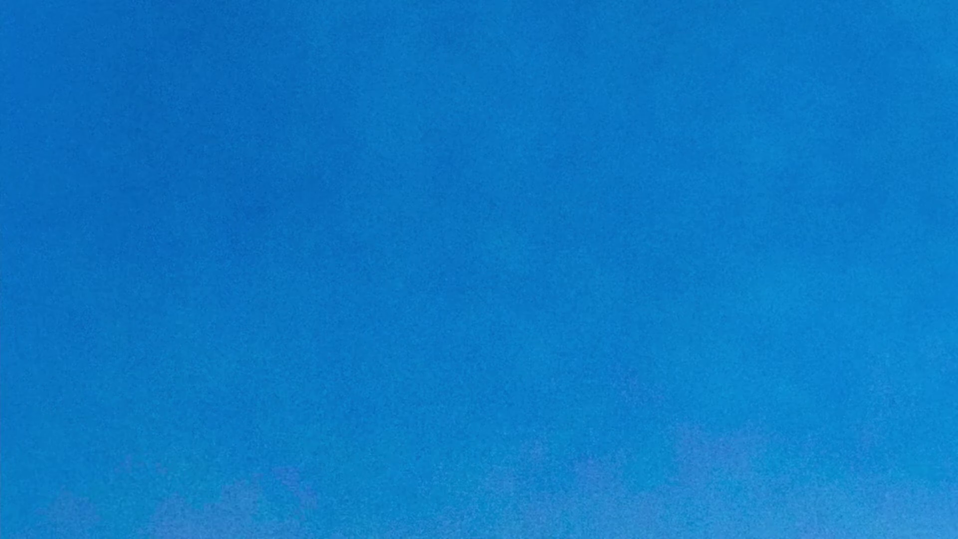
left_click_drag(939, 30, 714, 190)
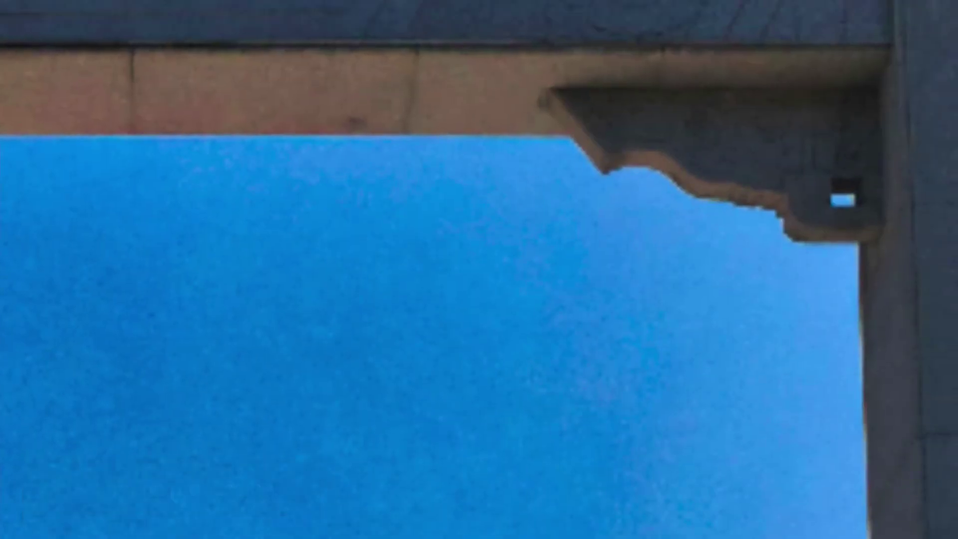
left_click_drag(938, 30, 519, 342)
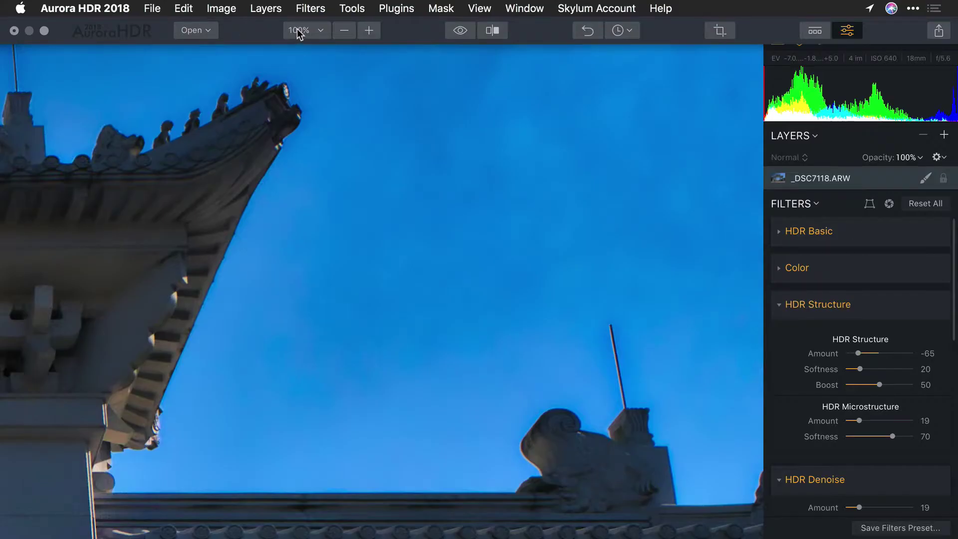
Fit the whole image to the screen and collapse the HDR Structure and HDR Denoise filters.
left_click(298, 31)
left_click(313, 54)
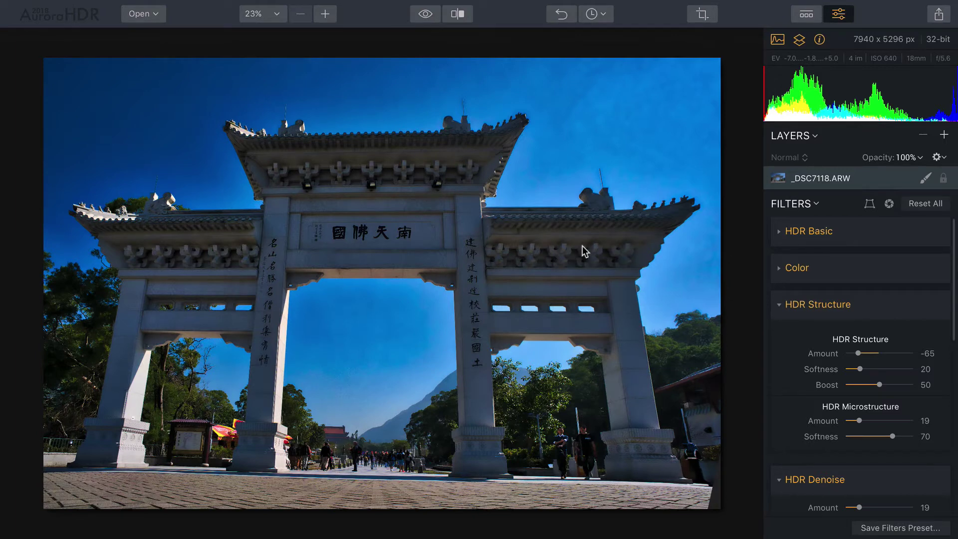
left_click(779, 306)
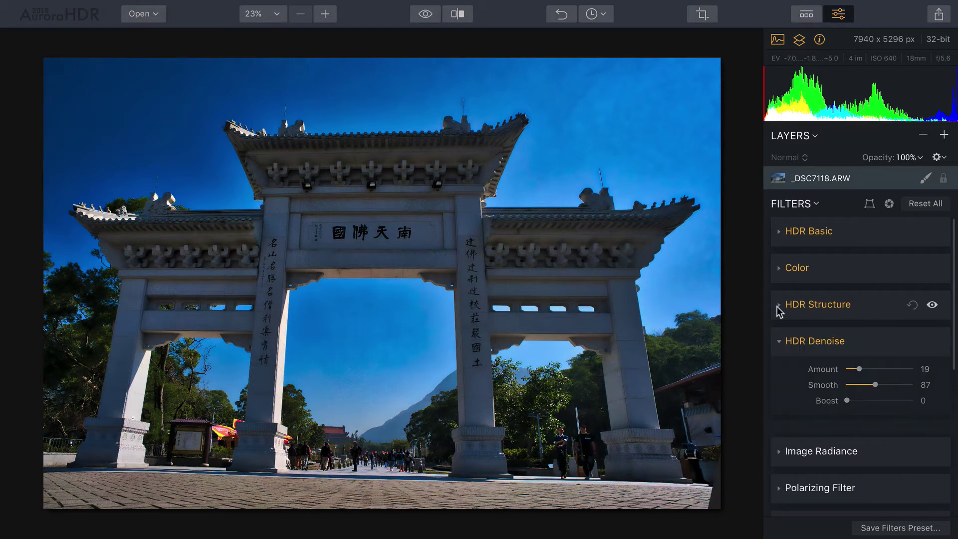
left_click(777, 343)
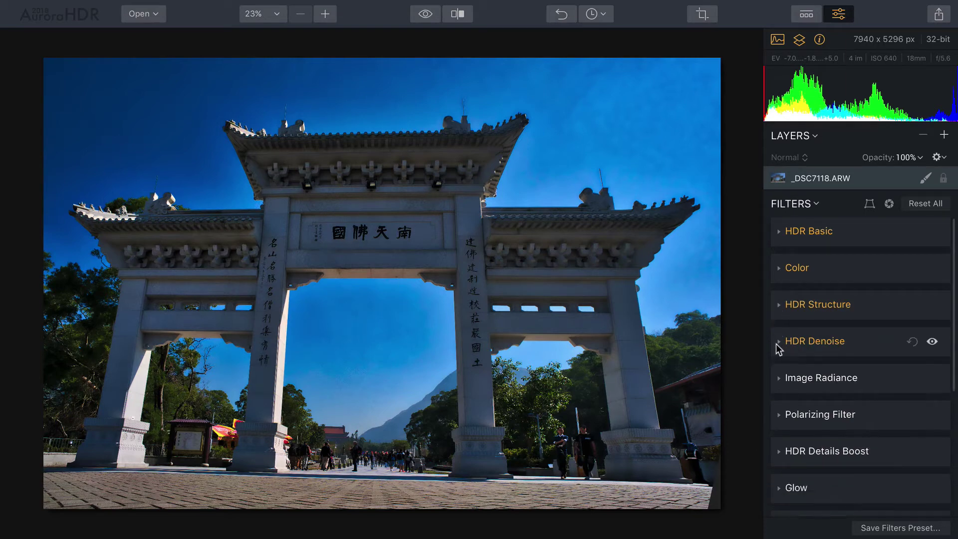
Raise the Amount of the Image Radiance filter to slightly above the middle of its range and collapse the filter.
left_click(779, 380)
left_click(877, 407)
left_click(779, 376)
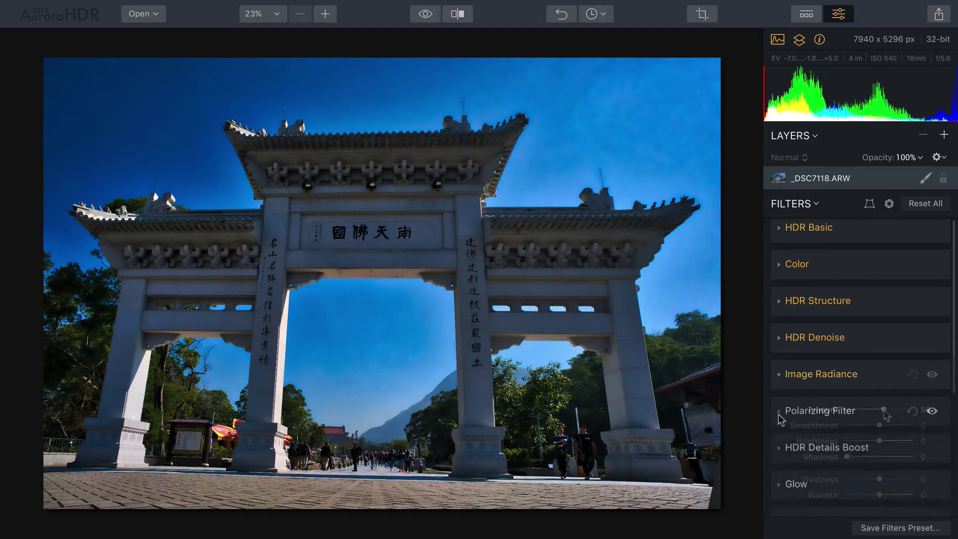
Try the Polarizing Filter at an Amount of 30, reset it to 0, and disable and collapse the filter.
left_click(779, 412)
left_click(867, 440)
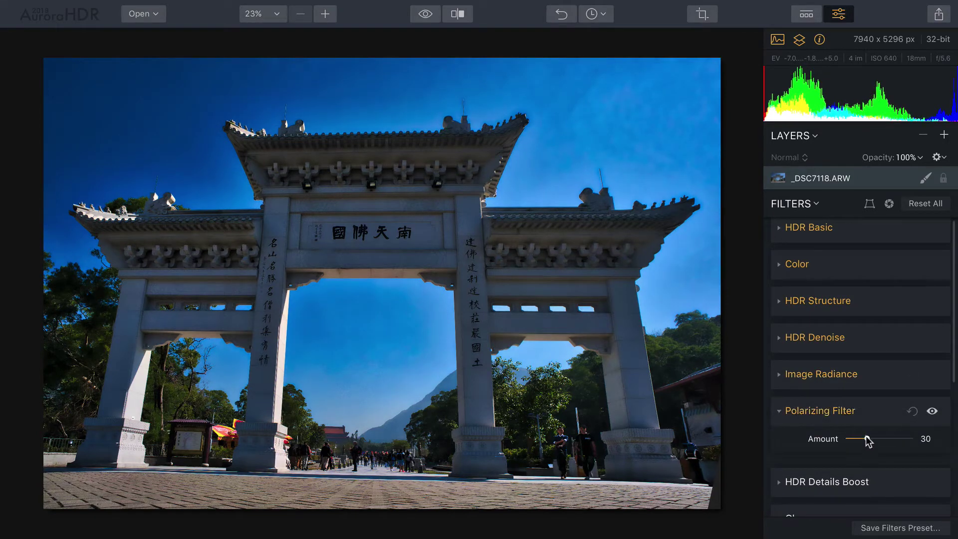
left_click_drag(866, 438, 843, 441)
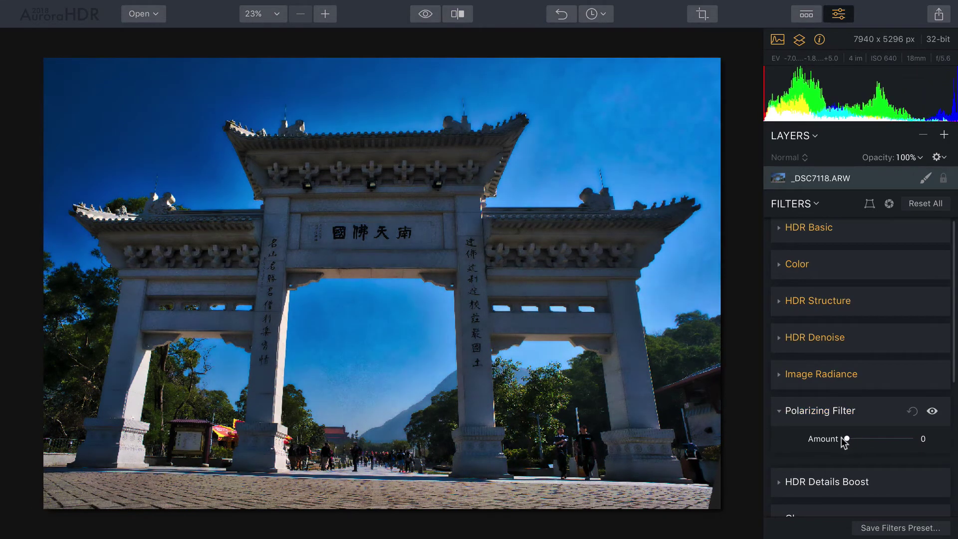
left_click(933, 412)
left_click(777, 411)
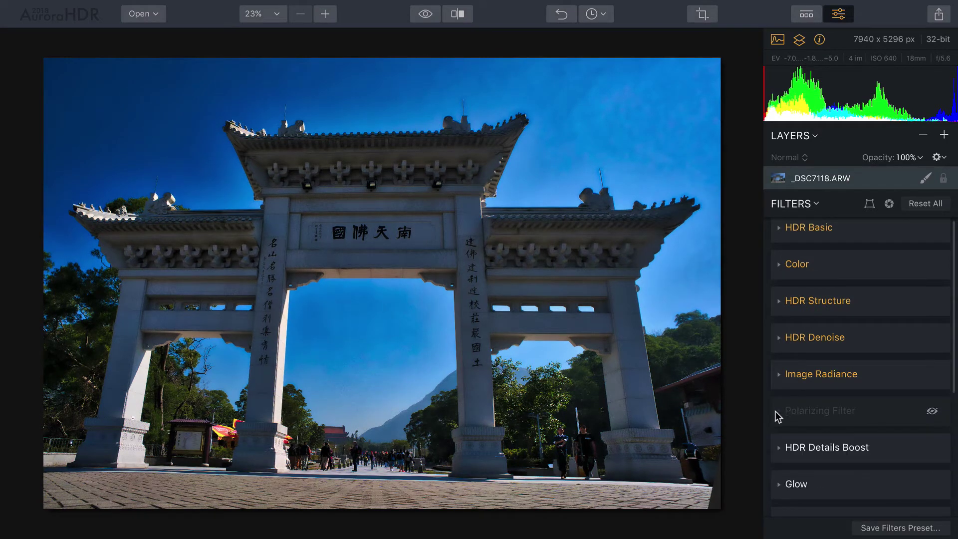
Set the Small details to 42 and Medium details to 49 in the HDR Details Boost filter, and disable the Glow filter.
scroll(777, 412, "down", 3)
scroll(777, 406, "down", 1)
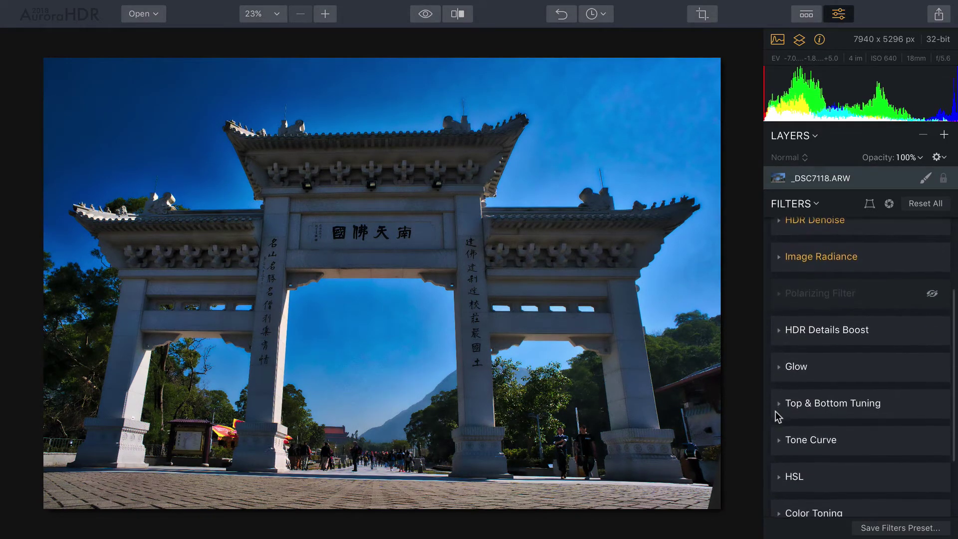
left_click(780, 329)
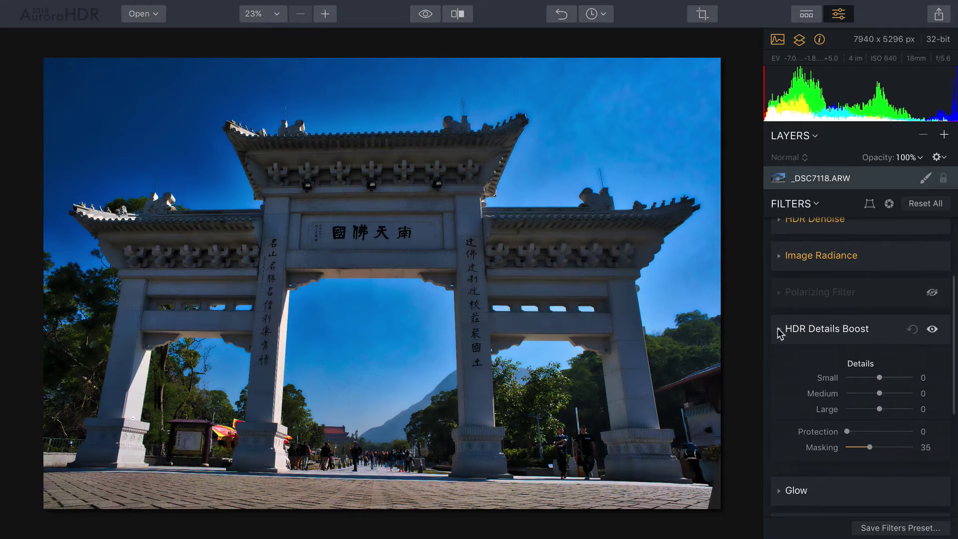
left_click(894, 378)
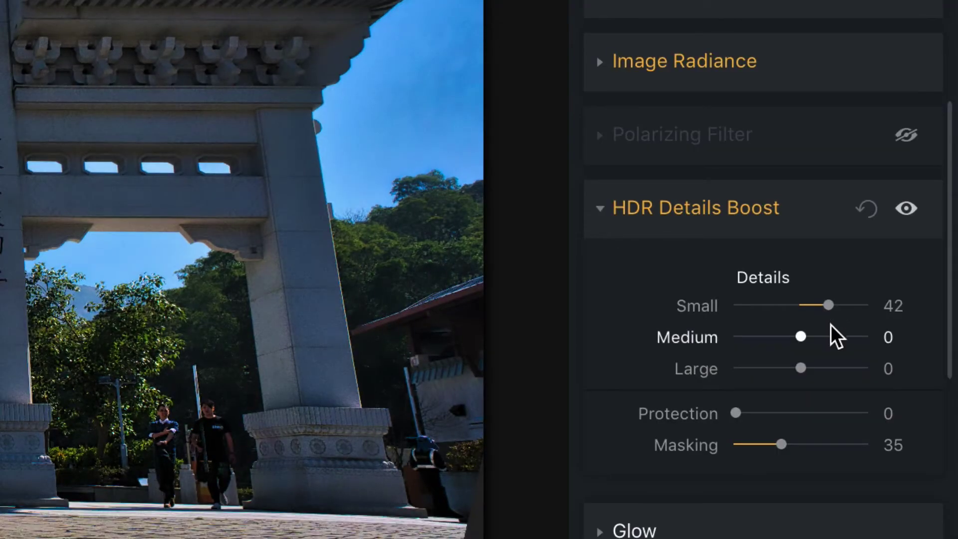
left_click_drag(833, 336, 835, 339)
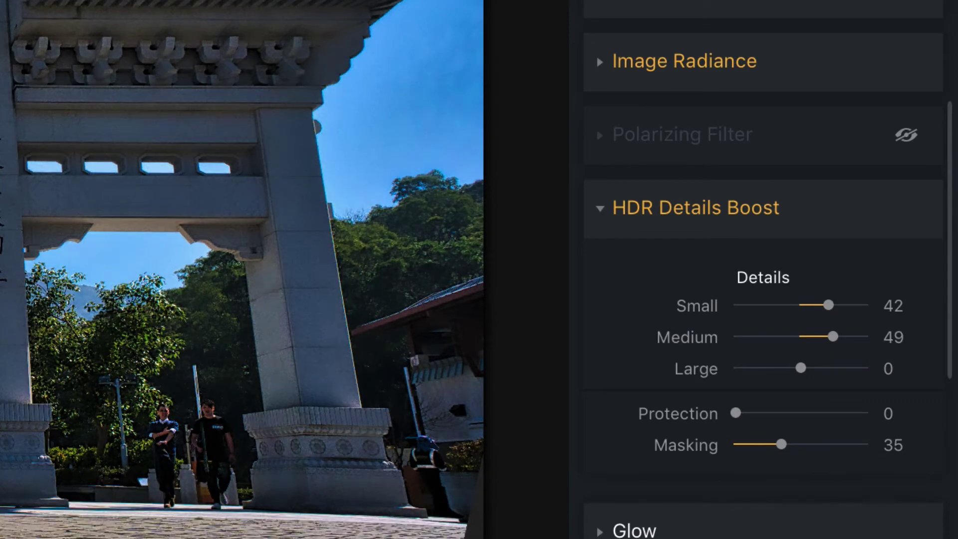
left_click(598, 209)
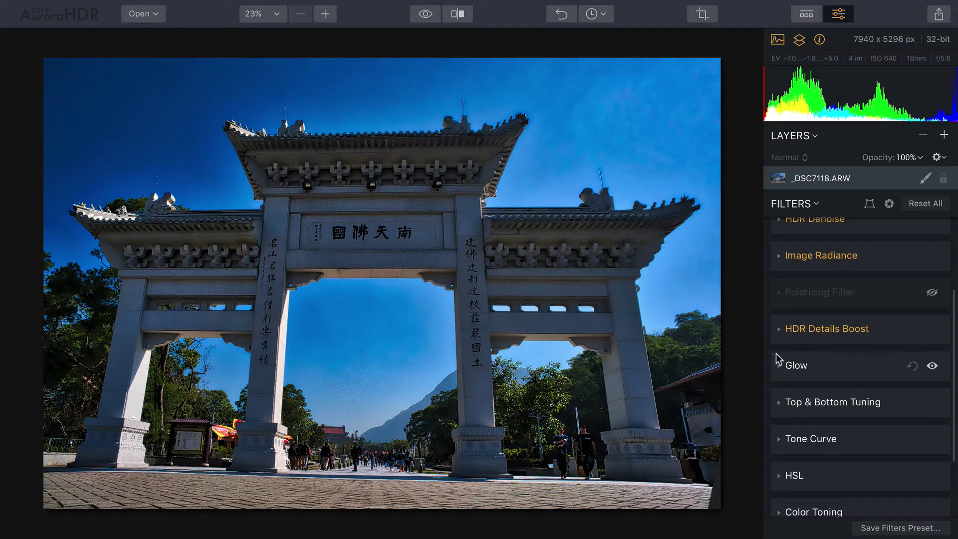
left_click(933, 366)
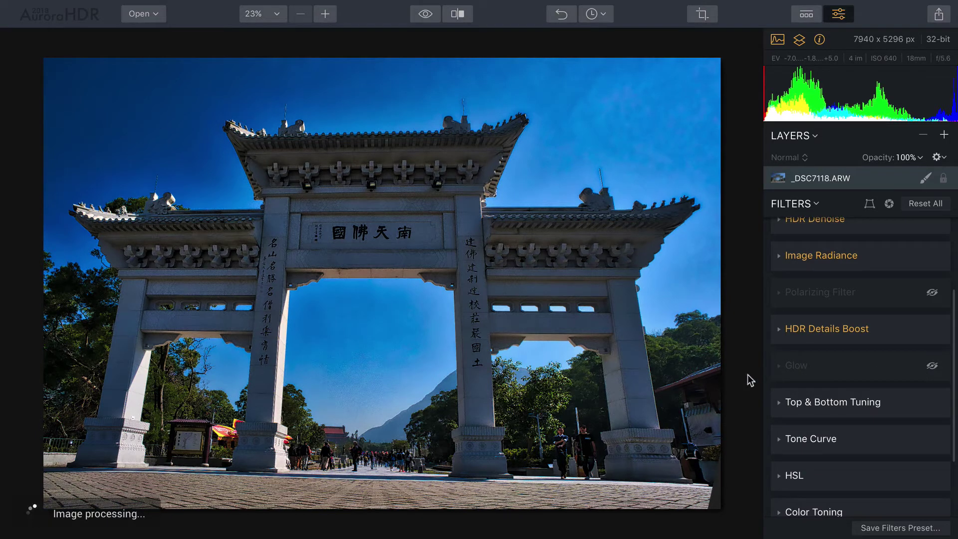
Set the Top exposure in Top & Bottom Tuning to 50 and stretch its transition to a Blend of 54, reaching the gate's base.
left_click(779, 403)
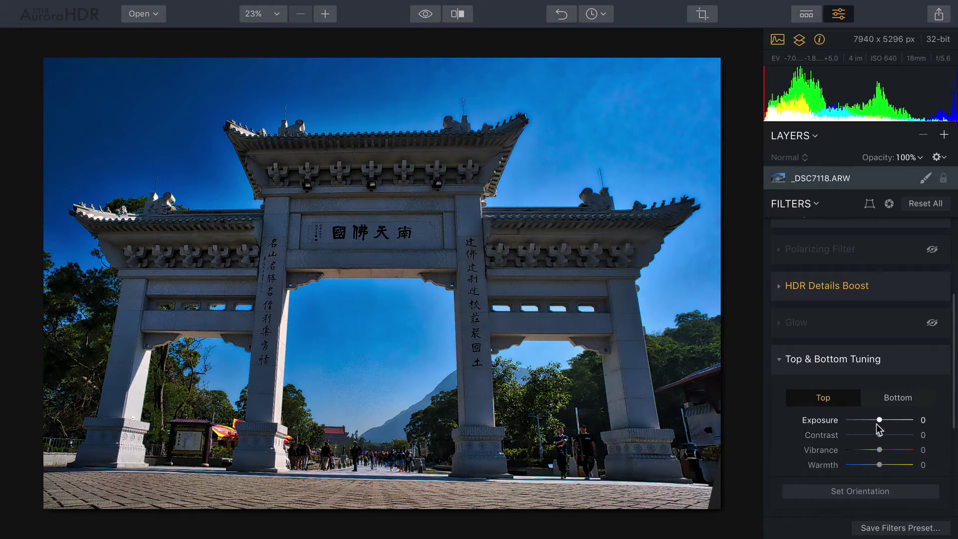
mouse_move(880, 418)
left_mouse_down()
mouse_move(906, 420)
mouse_move(896, 420)
left_mouse_up()
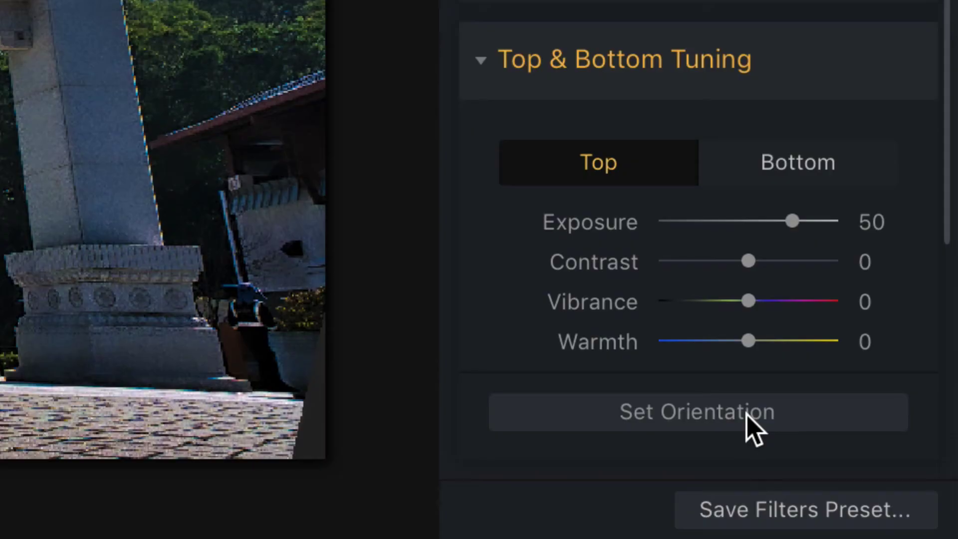
left_click(747, 415)
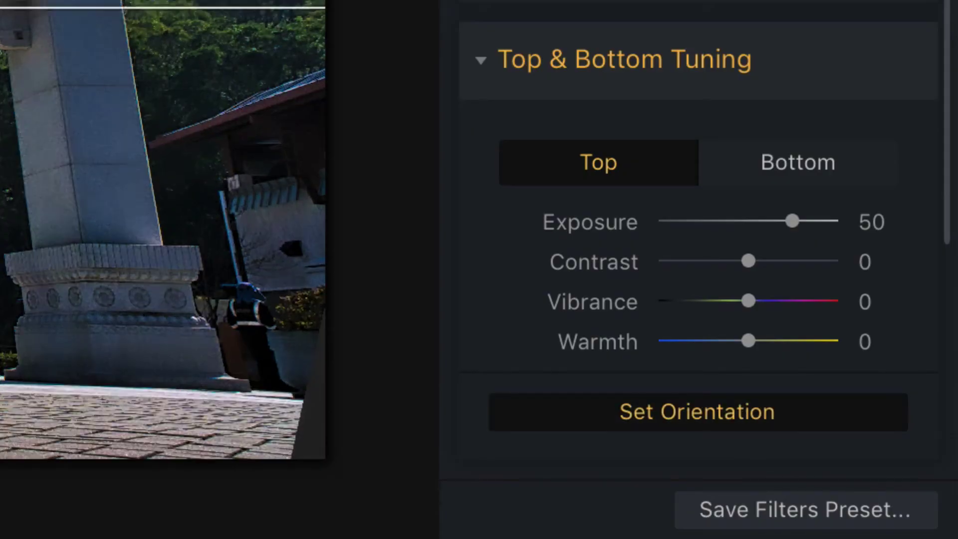
left_click_drag(374, 339, 369, 468)
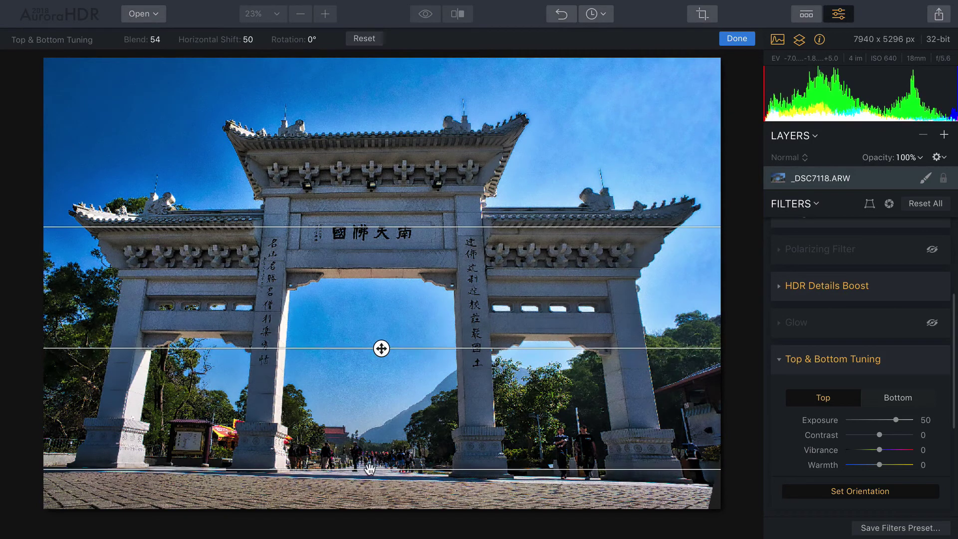
Set the Bottom exposure in Top & Bottom Tuning to -42 and collapse the filter.
left_click(896, 402)
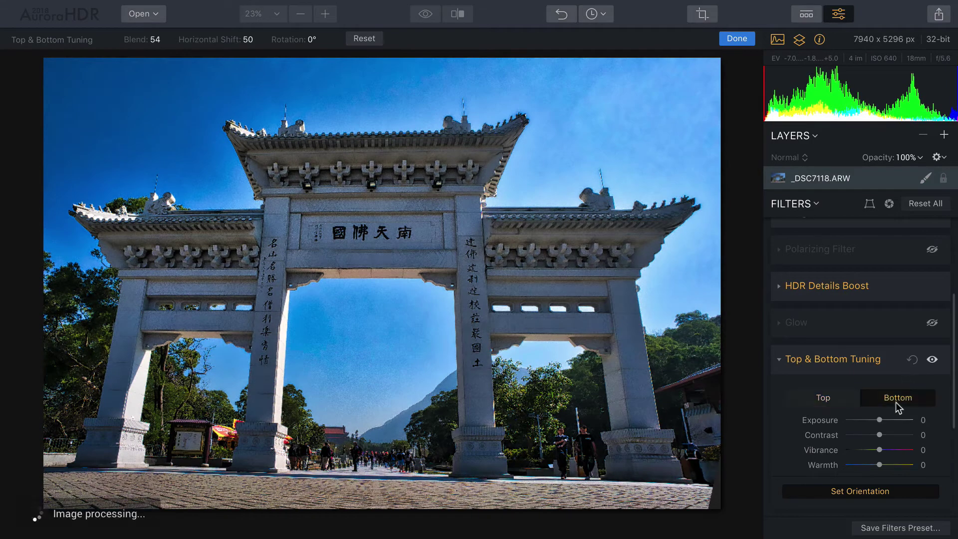
left_click_drag(879, 420, 865, 417)
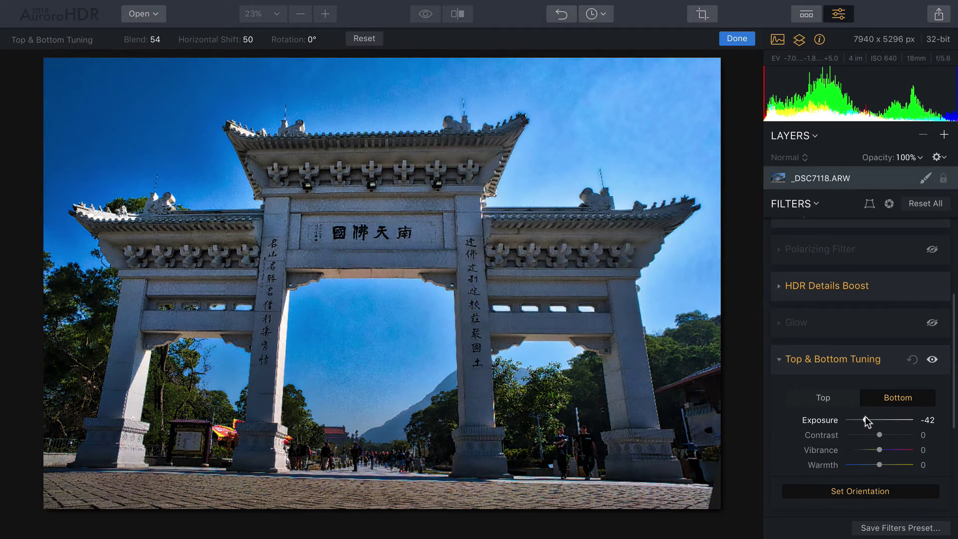
left_click(779, 359)
Shape the Tone Curve by slightly raising a point in the shadows and lowering a point in the highlights, and collapse the filter.
left_click(779, 397)
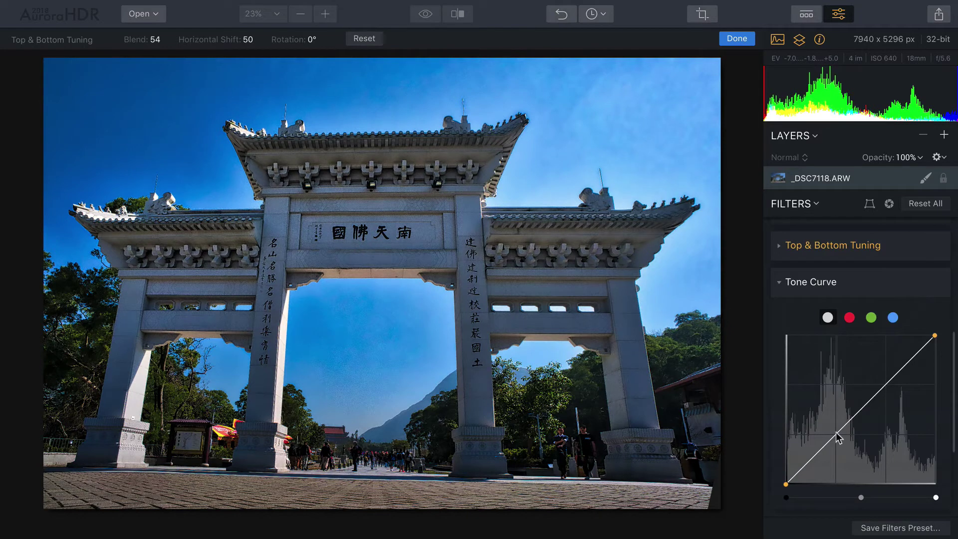
mouse_move(836, 432)
left_mouse_down()
mouse_move(838, 447)
mouse_move(834, 426)
left_mouse_up()
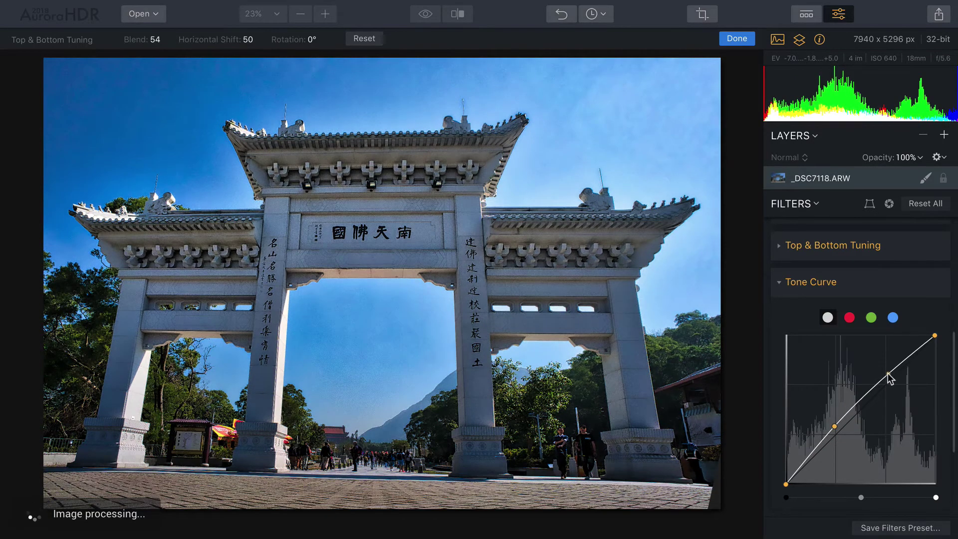
left_click_drag(890, 378, 889, 391)
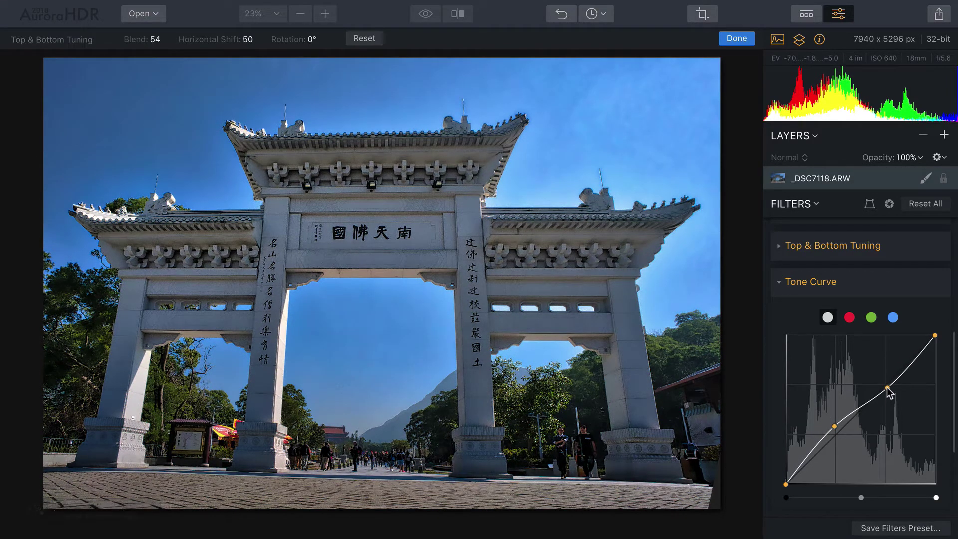
left_click(780, 282)
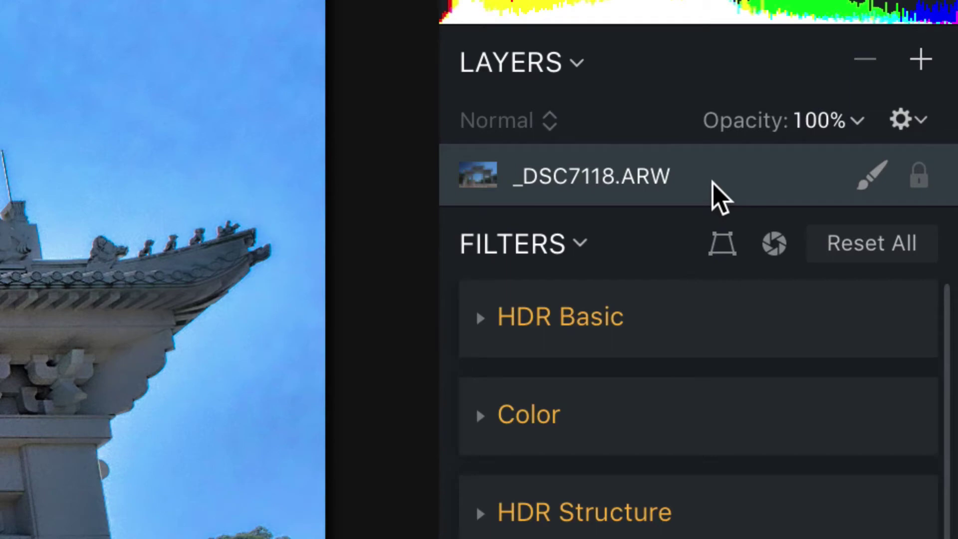
Add a new adjustment layer above the photo and rename it B&W.
left_click(921, 59)
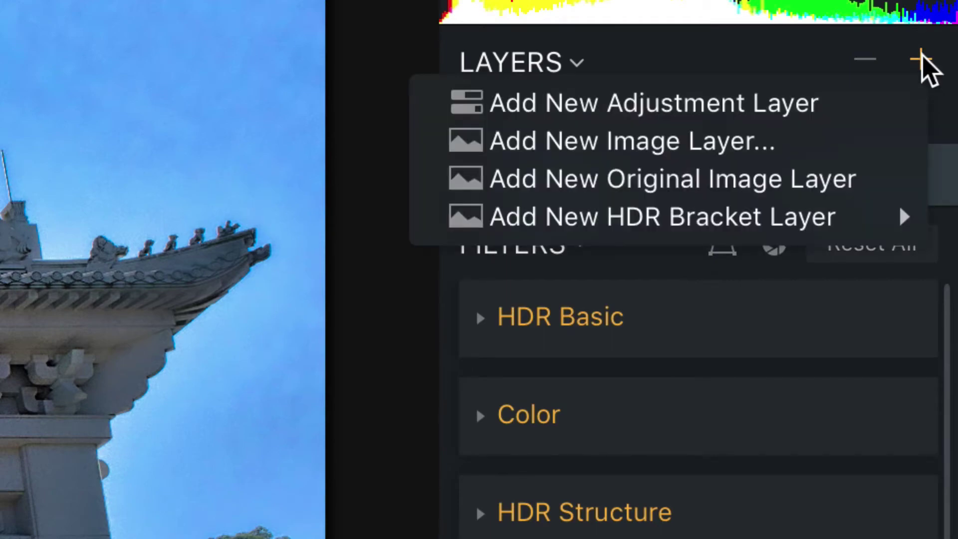
left_click(855, 105)
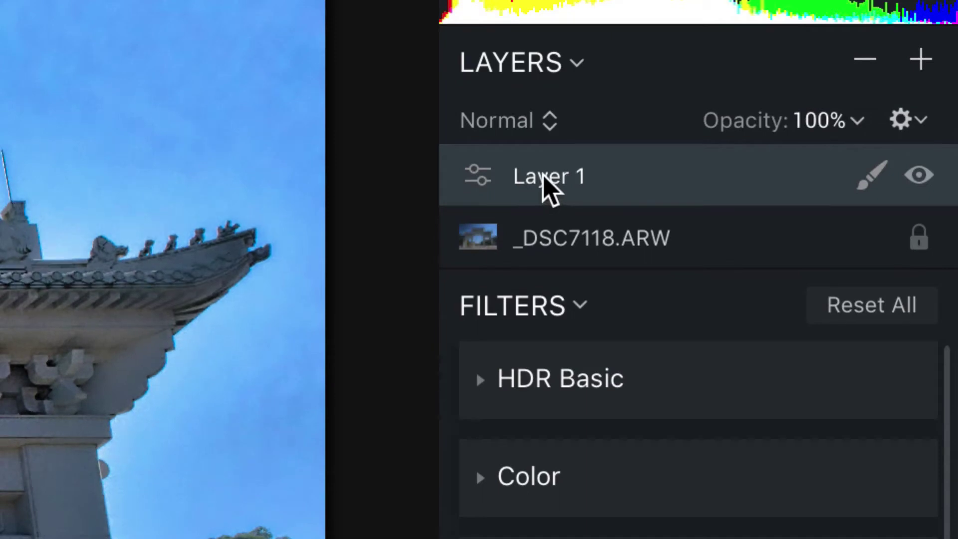
right_click(549, 189)
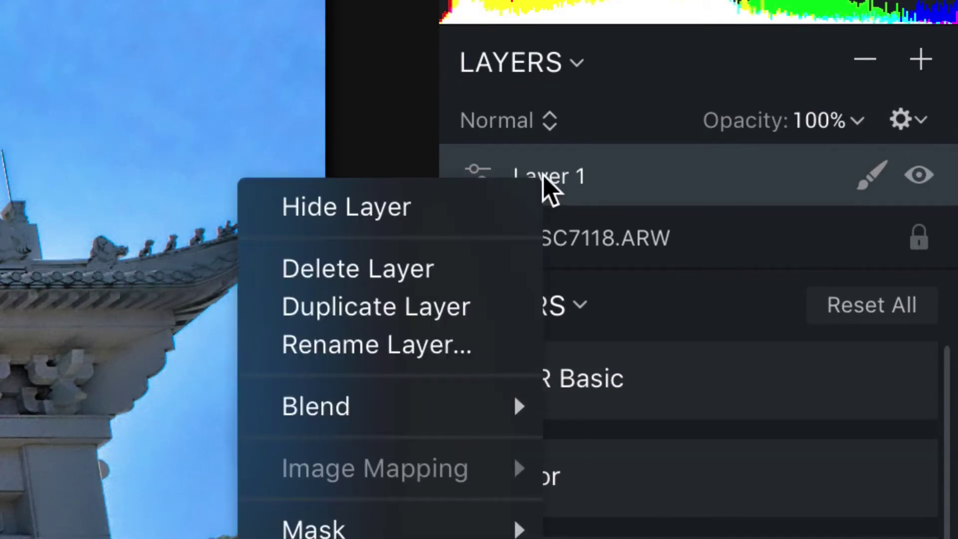
left_click(459, 341)
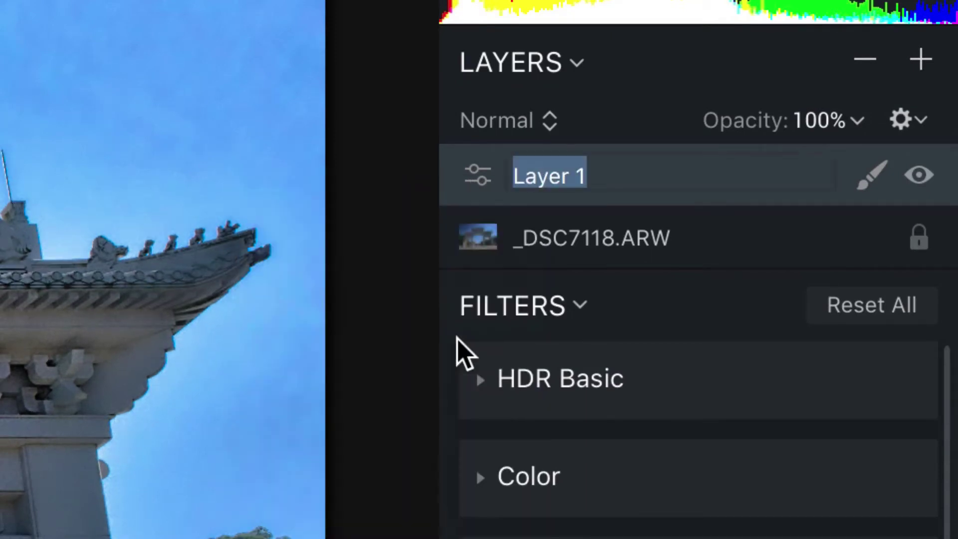
type("B&W")
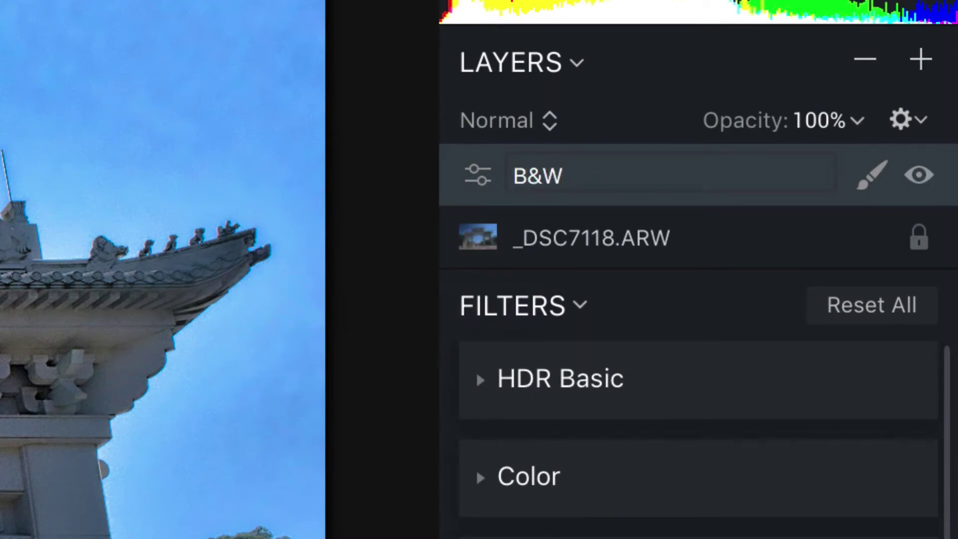
key("Return")
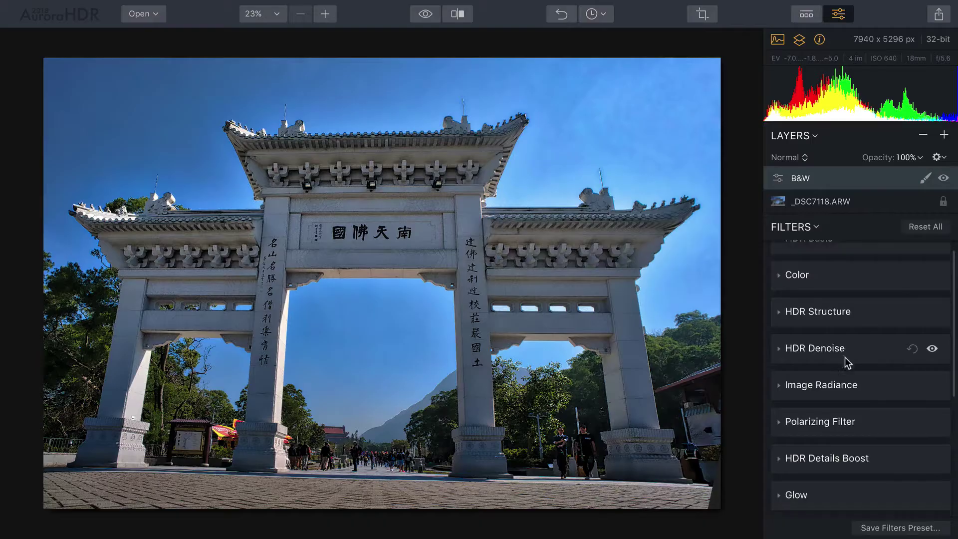
Set the Blue luminance to 36 in the HSL filter of the B&W layer.
scroll(657, 538, "down", 5)
scroll(846, 358, "down", 2)
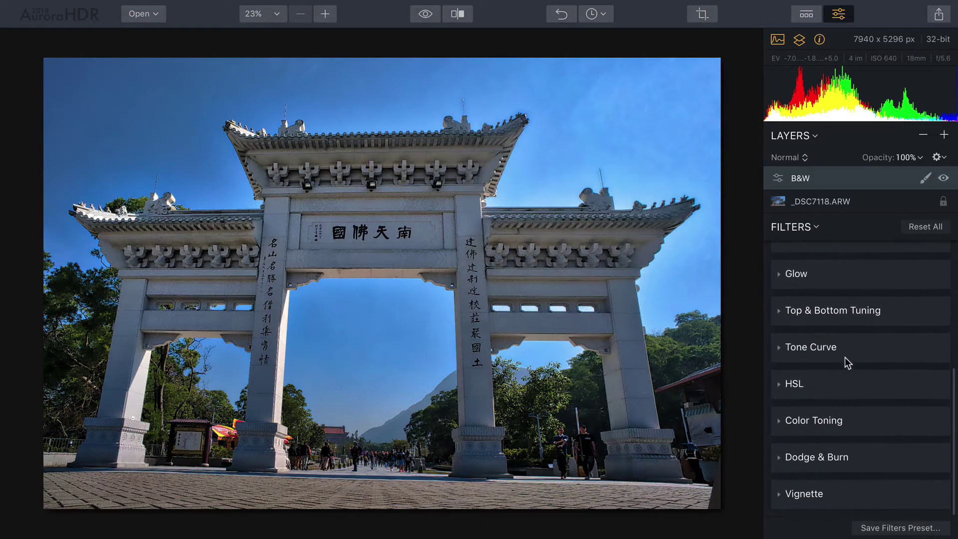
left_click(780, 386)
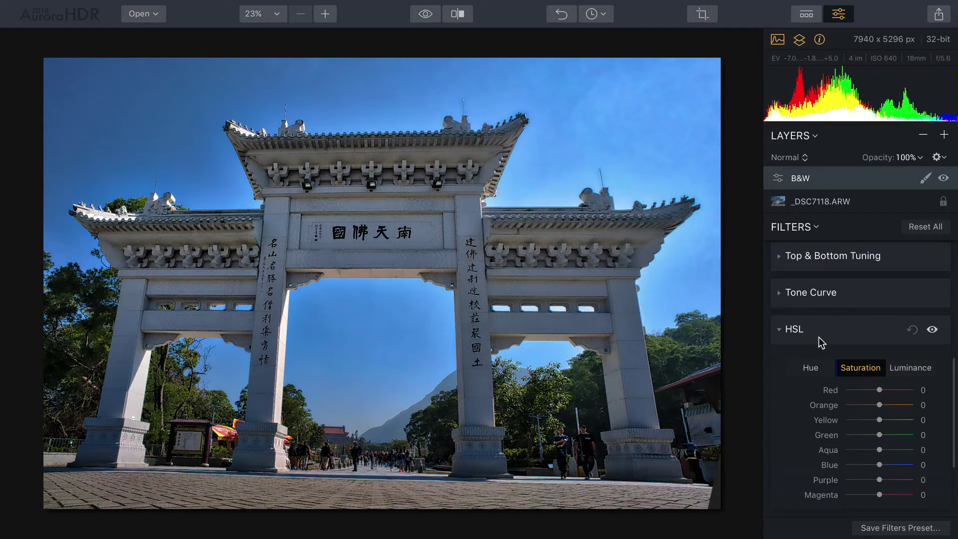
scroll(819, 337, "down", 2)
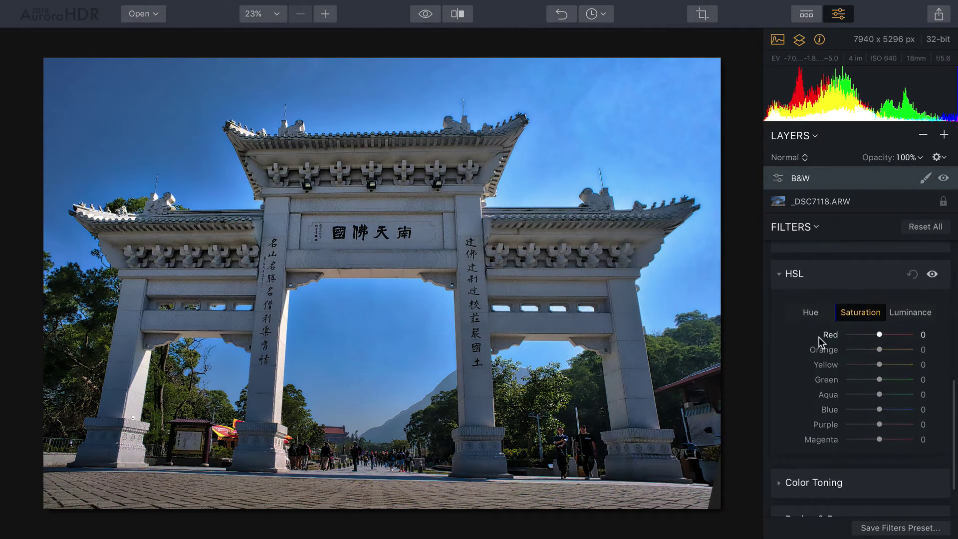
left_click(901, 313)
left_click_drag(879, 409, 853, 409)
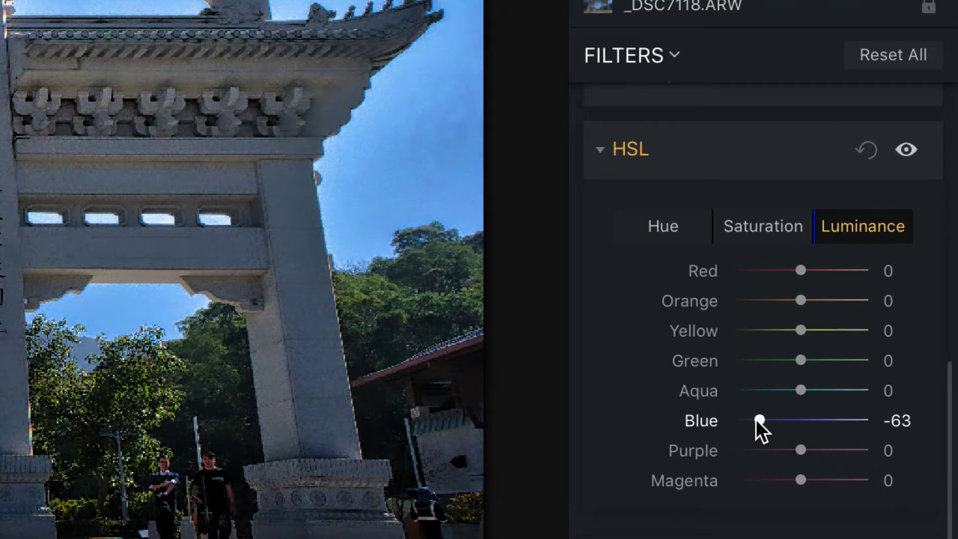
left_click_drag(748, 419, 825, 419)
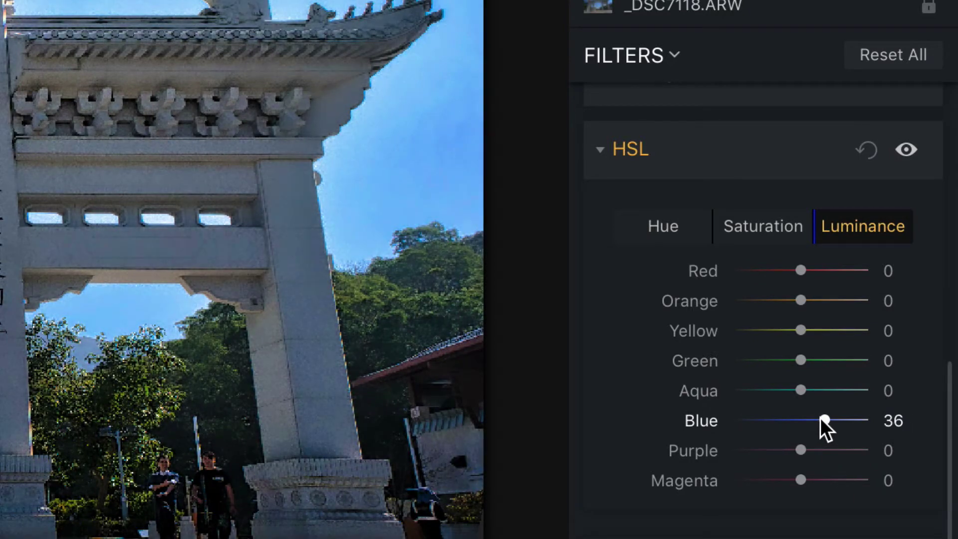
Set the HSL luminance of Aqua to -41, Orange to 55 and Green to 62.
left_click_drag(793, 383, 774, 385)
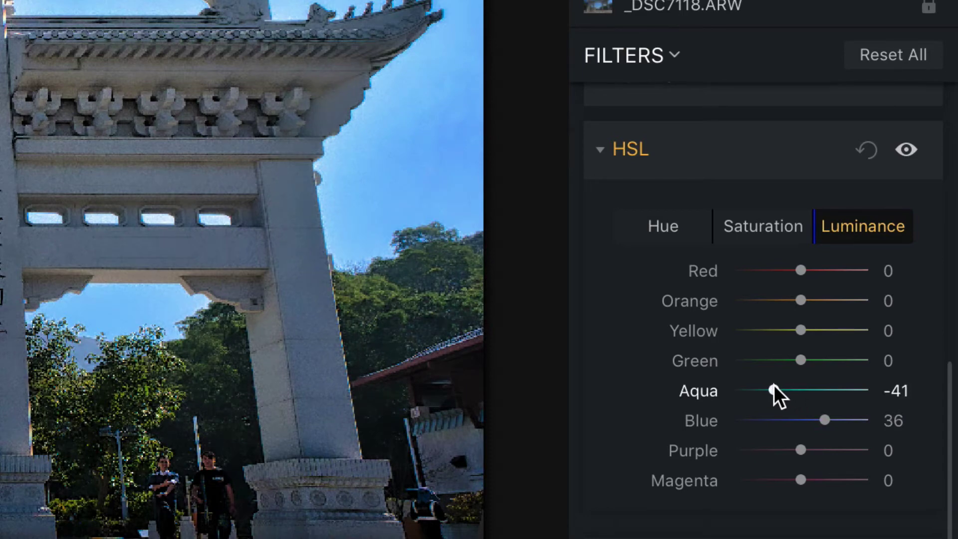
left_click_drag(803, 300, 843, 300)
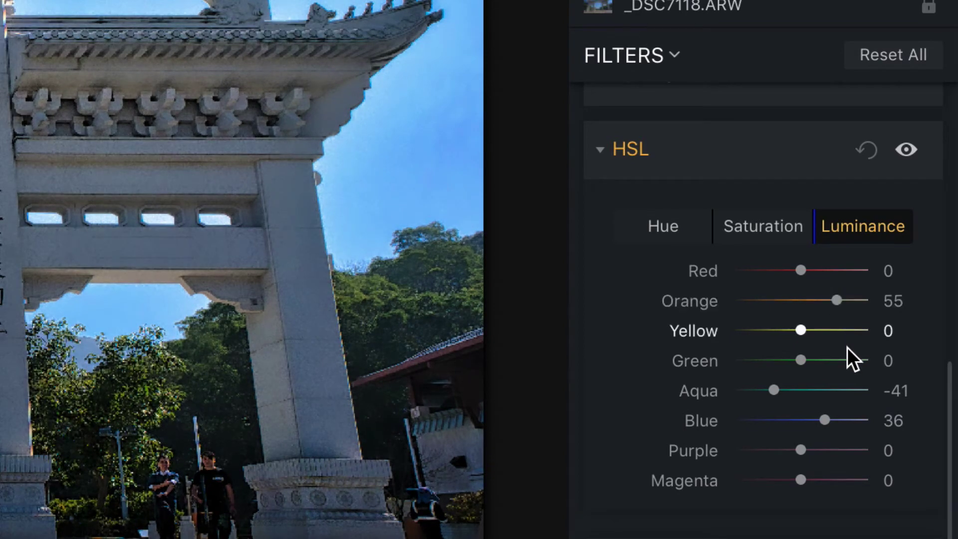
left_click(837, 360)
left_click_drag(837, 361, 845, 360)
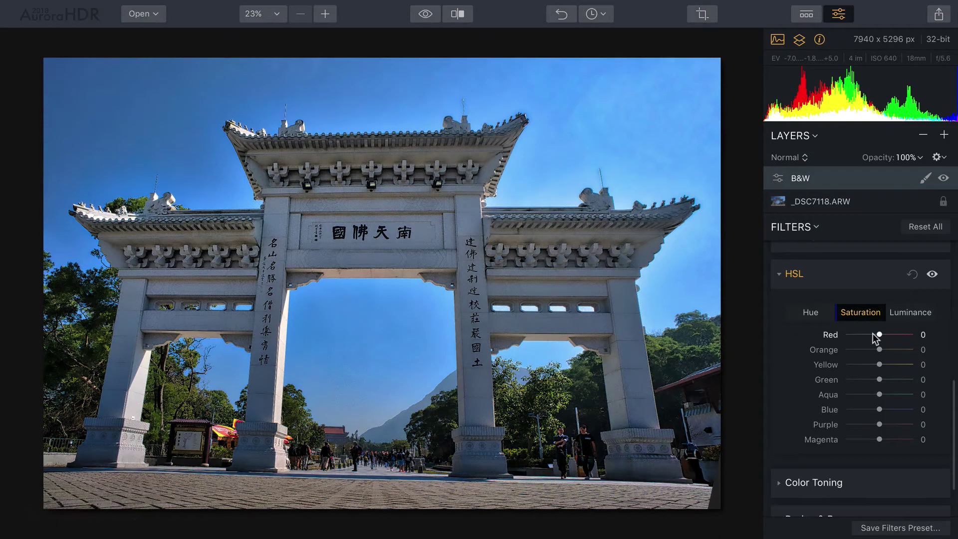
Set the HSL saturation of all eight colors, from Red through Magenta, to -100 to turn the image black and white.
left_click_drag(878, 335, 817, 365)
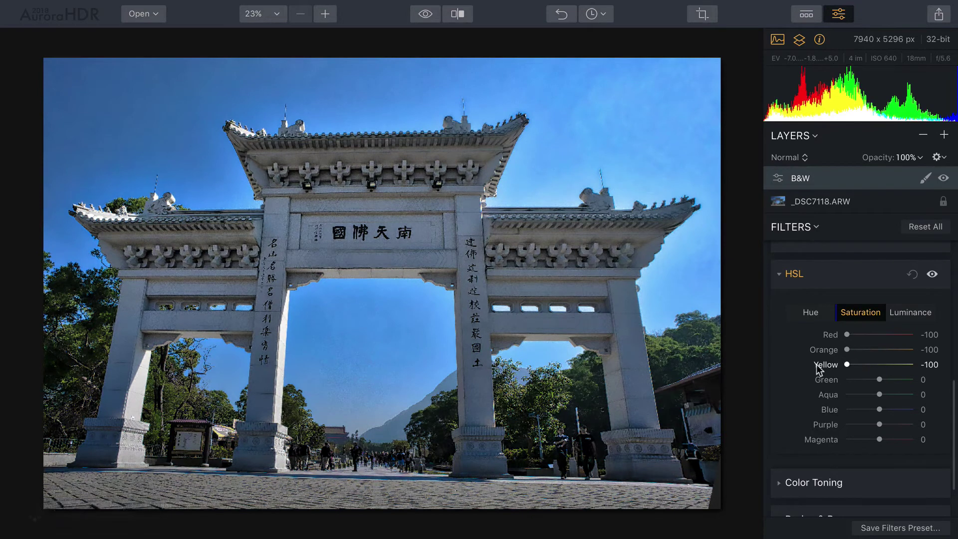
left_click_drag(880, 379, 847, 380)
left_click_drag(879, 395, 847, 394)
left_click_drag(879, 410, 847, 410)
left_click_drag(879, 425, 847, 425)
left_click_drag(880, 440, 847, 439)
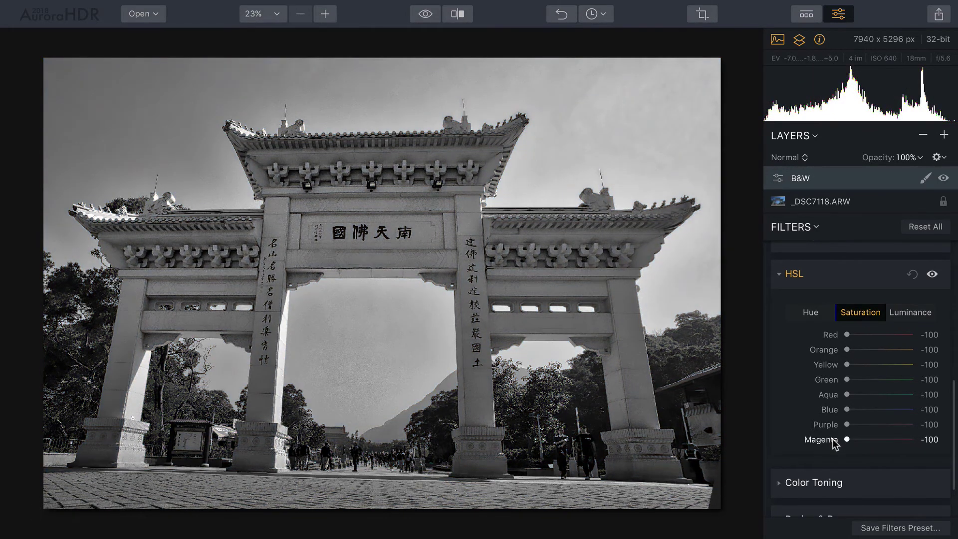
Set the HSL luminance of Red to -48, Orange to 61 and Green to 78 to refine the black-and-white tones.
left_click(903, 314)
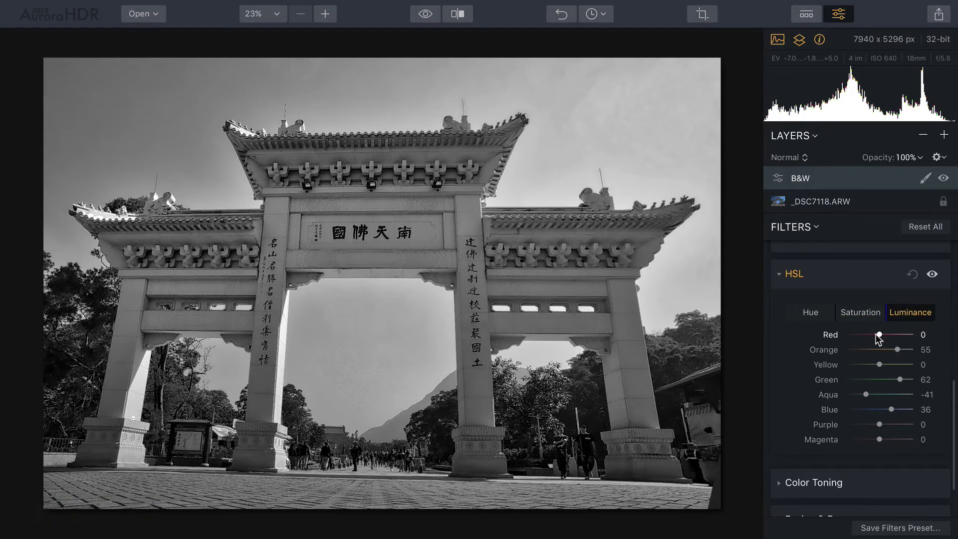
left_click_drag(879, 336, 900, 350)
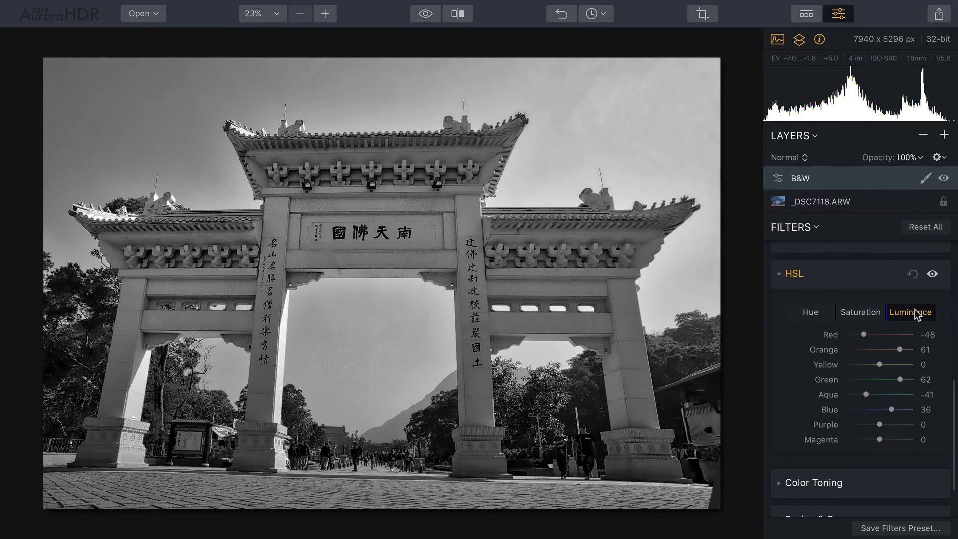
left_click(858, 379)
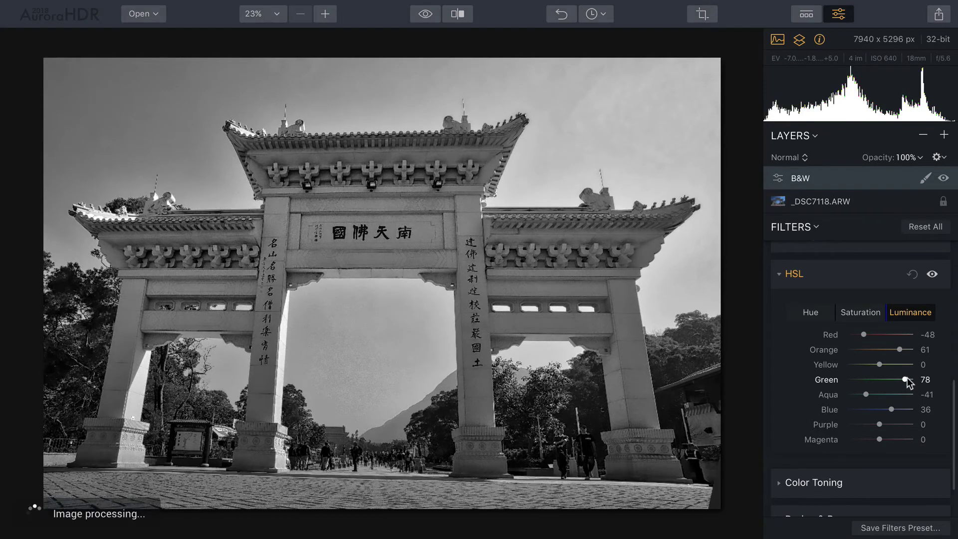
Set the HSL luminance of Green to 100, Blue to 52 and Purple to -32 on the B&W layer.
left_click_drag(914, 378, 916, 378)
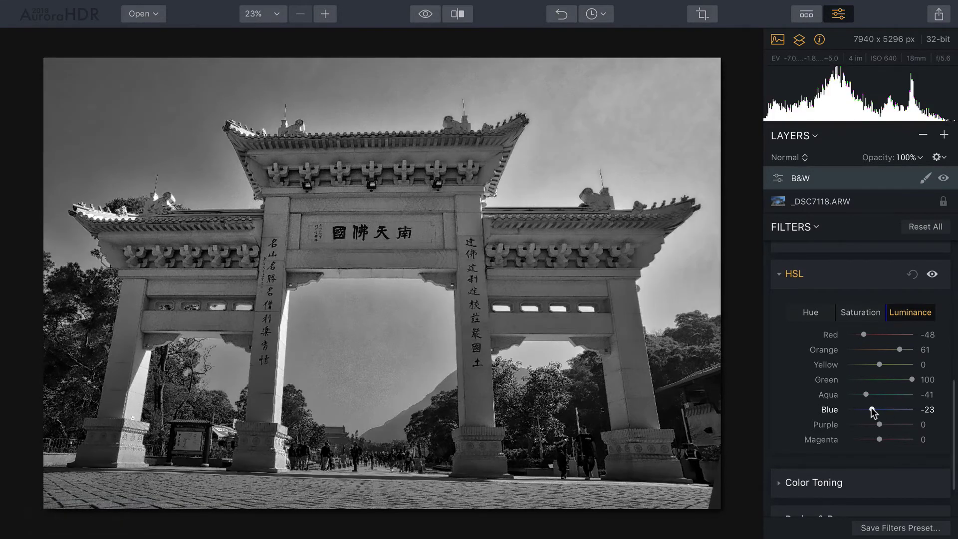
left_click_drag(872, 412, 892, 413)
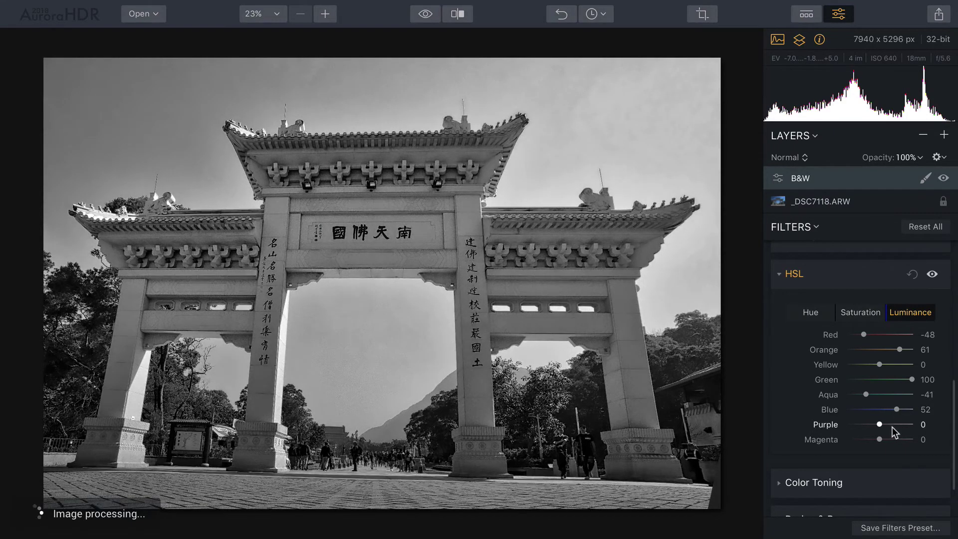
left_click(893, 424)
left_click_drag(893, 424, 870, 429)
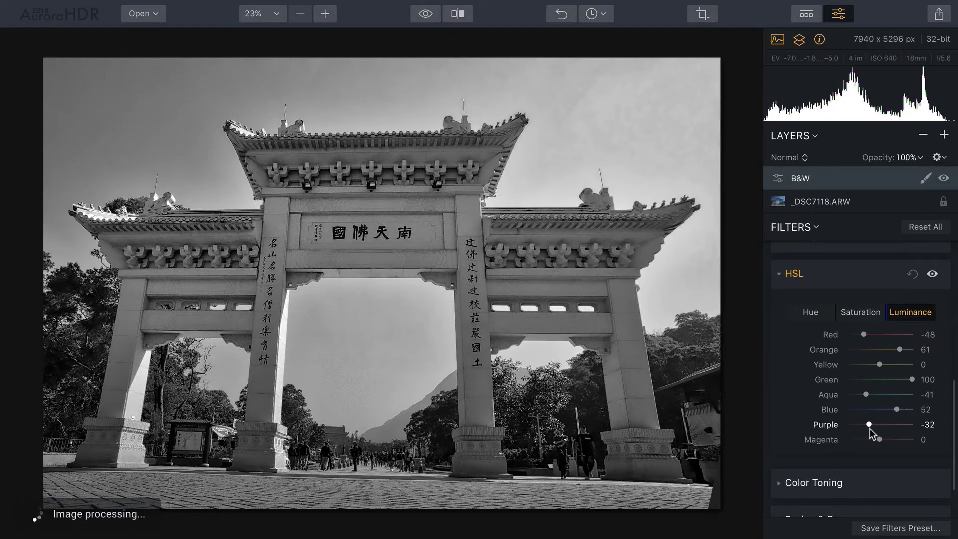
Tint the highlights with Color Toning at hue 40 and saturation 22.
left_click(814, 482)
scroll(837, 376, "down", 3)
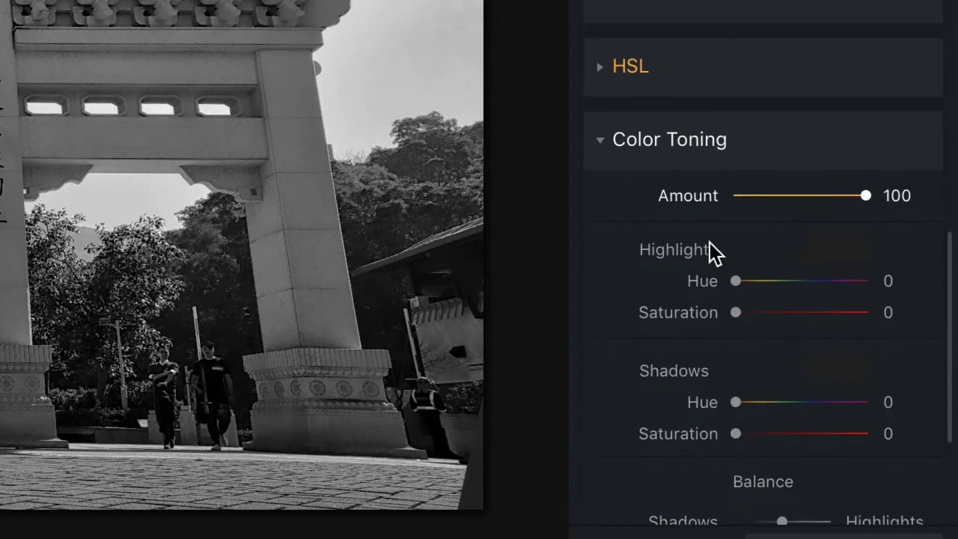
left_click_drag(818, 274, 876, 267)
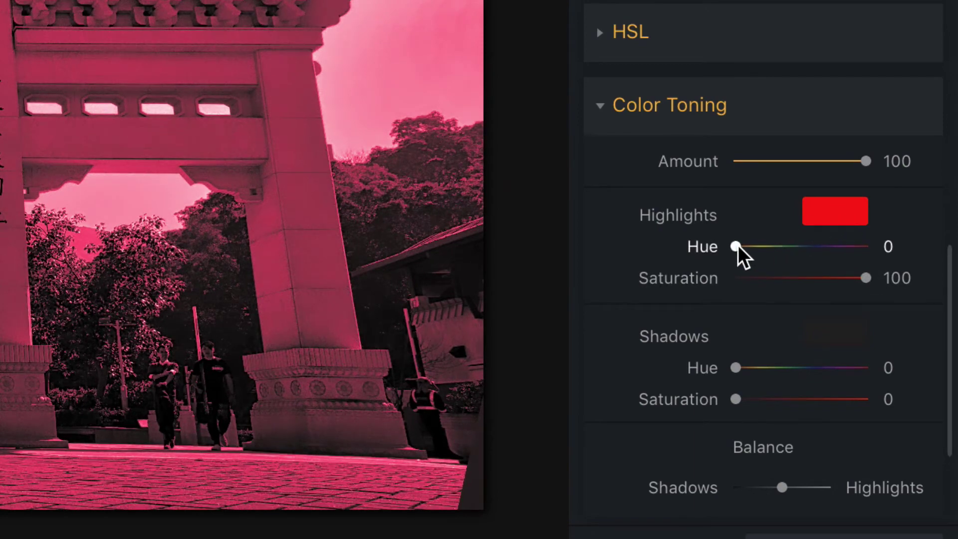
left_click_drag(738, 246, 750, 246)
left_click_drag(773, 278, 763, 283)
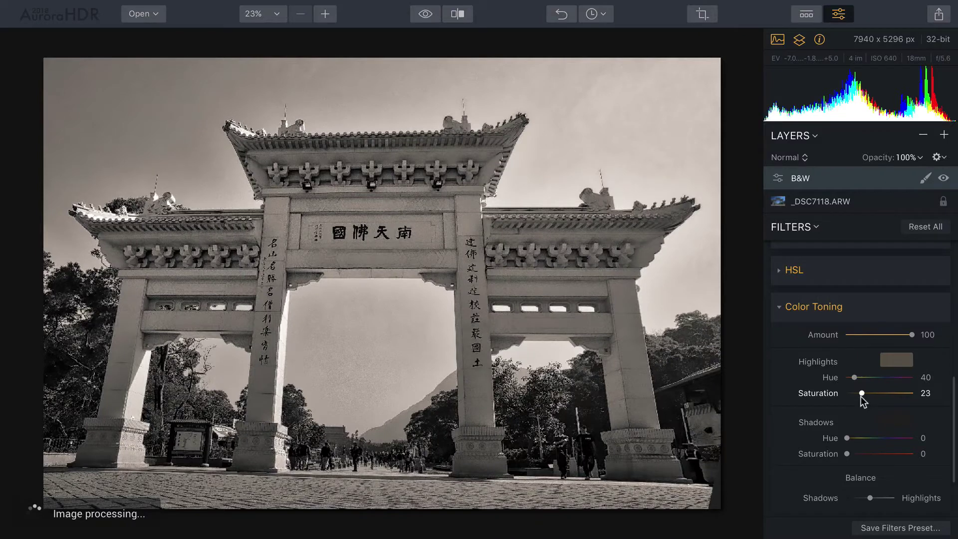
left_click_drag(763, 283, 763, 284)
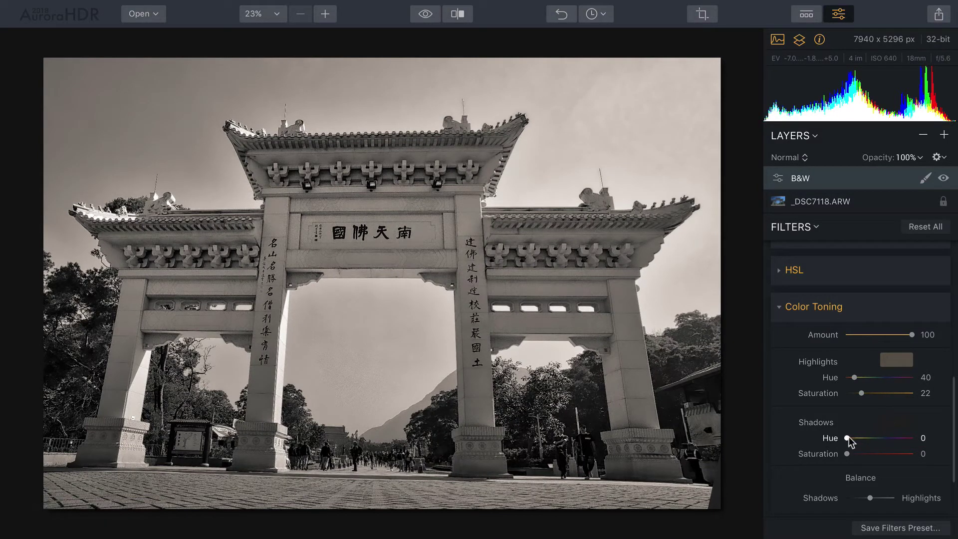
Set the Color Toning shadows to hue 358 and saturation 28, and reduce the filter's overall amount.
mouse_move(877, 438)
left_mouse_down()
mouse_move(889, 454)
mouse_move(919, 453)
mouse_move(894, 435)
mouse_move(912, 433)
mouse_move(865, 452)
left_mouse_up()
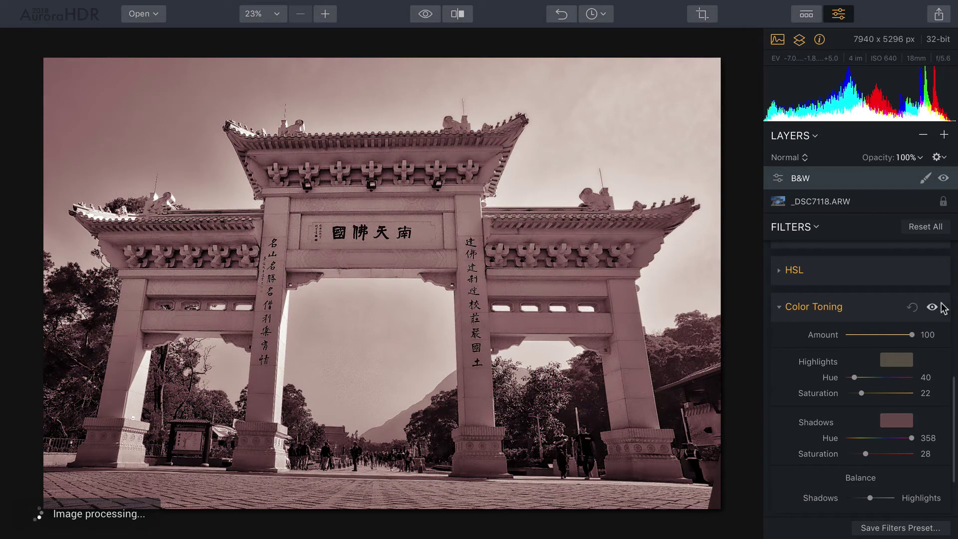
left_click(932, 307)
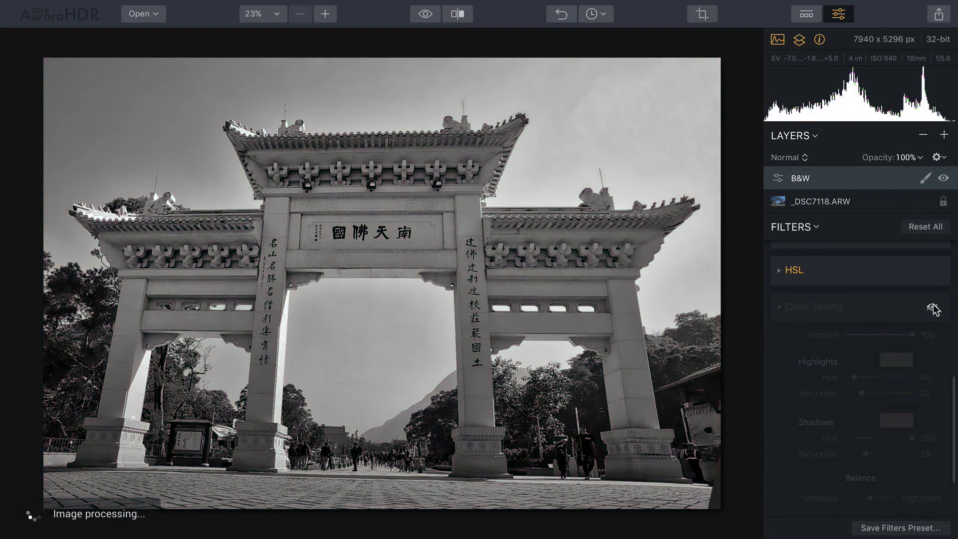
left_click(933, 307)
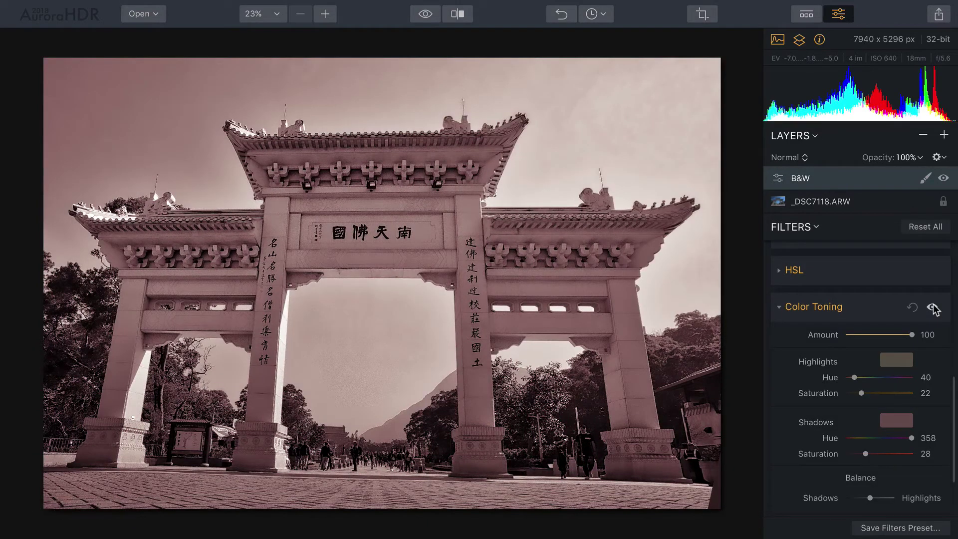
scroll(908, 486, "down", 1)
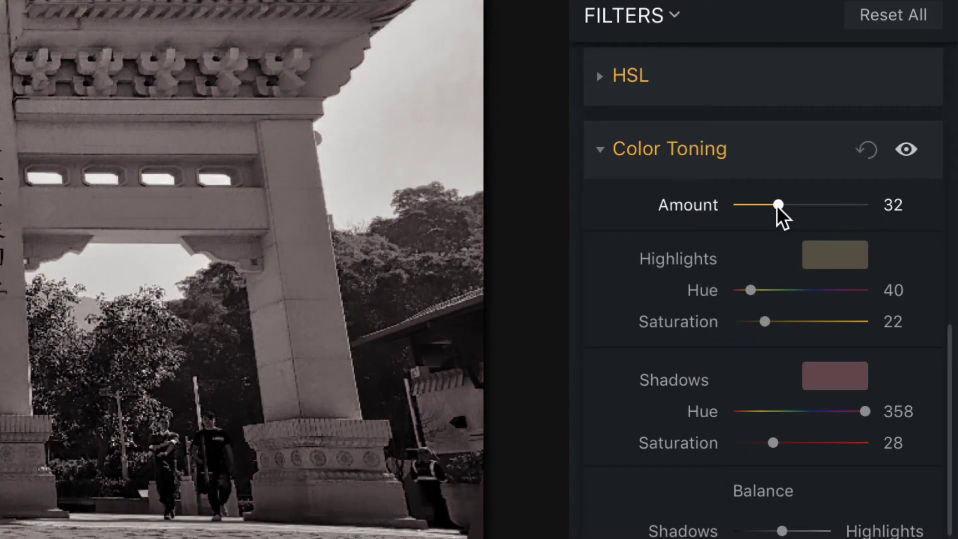
left_click(793, 204)
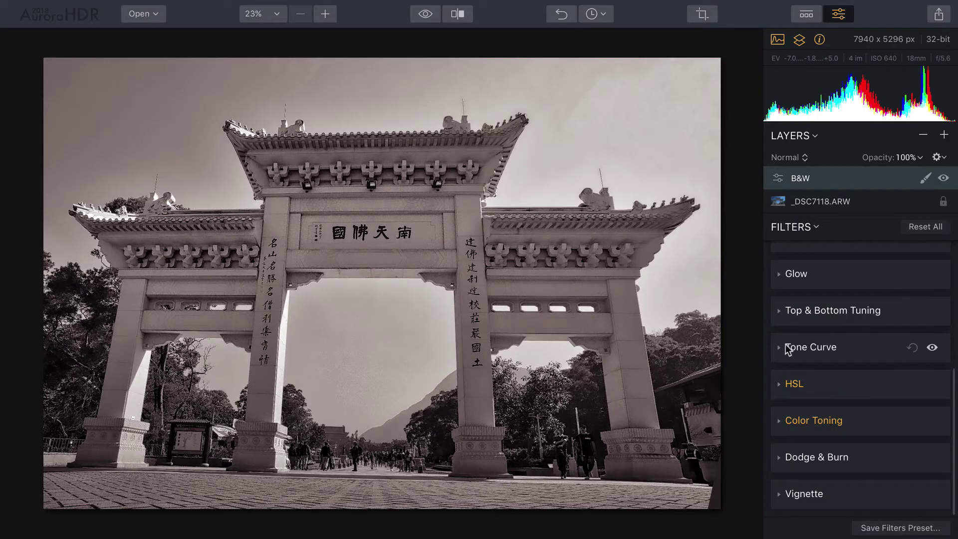
Shape the combined-channel Tone Curve into a gentle S with a lowered shadow point and a raised highlight point.
left_click(785, 349)
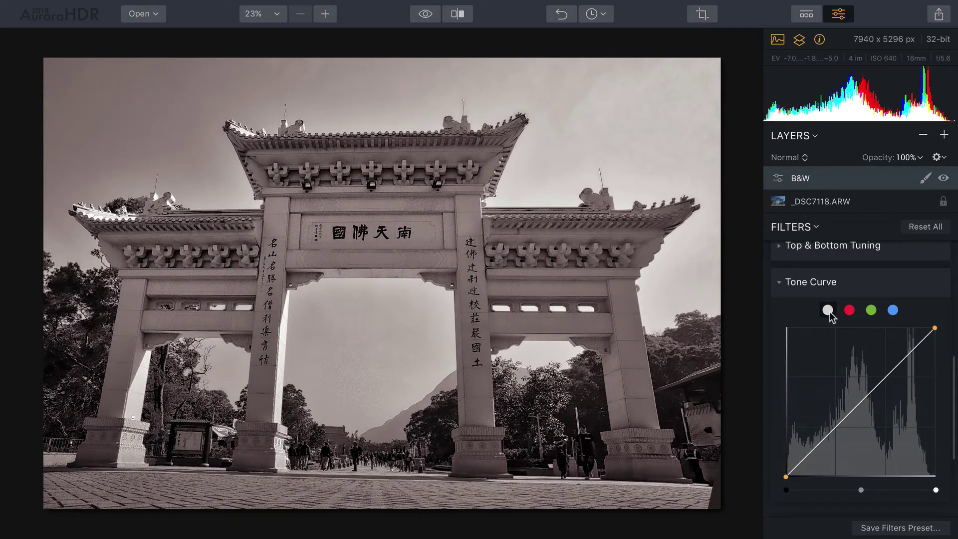
left_click(836, 427)
left_click(885, 377)
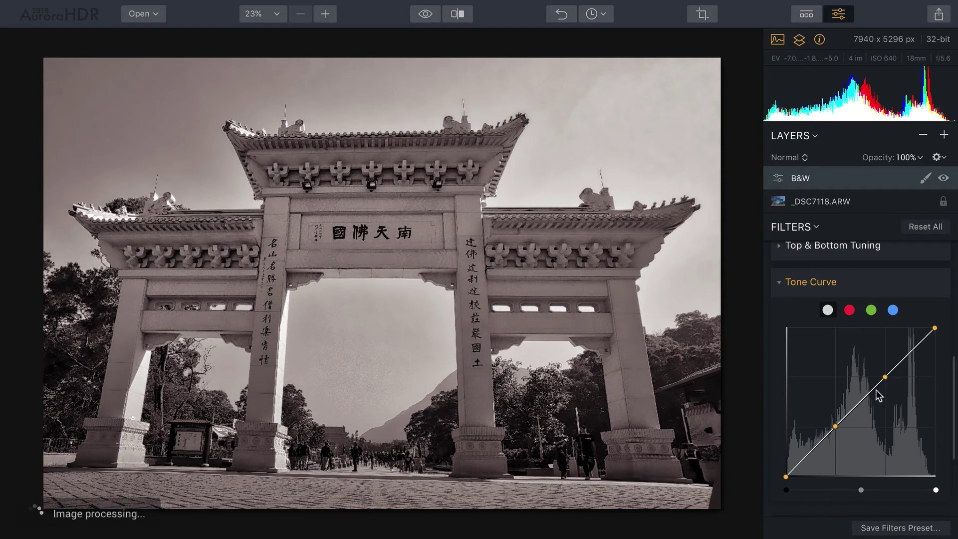
left_click_drag(835, 427, 836, 437)
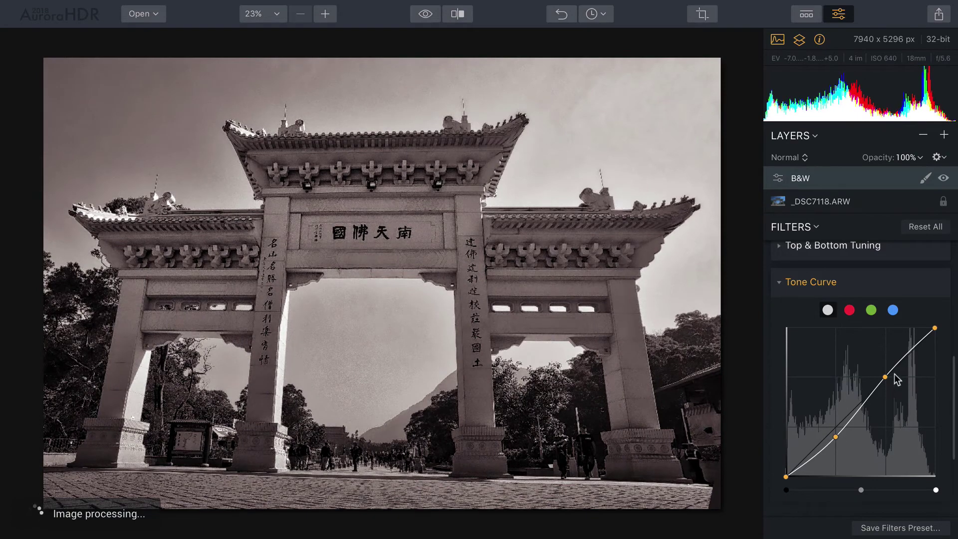
left_click_drag(884, 378, 882, 372)
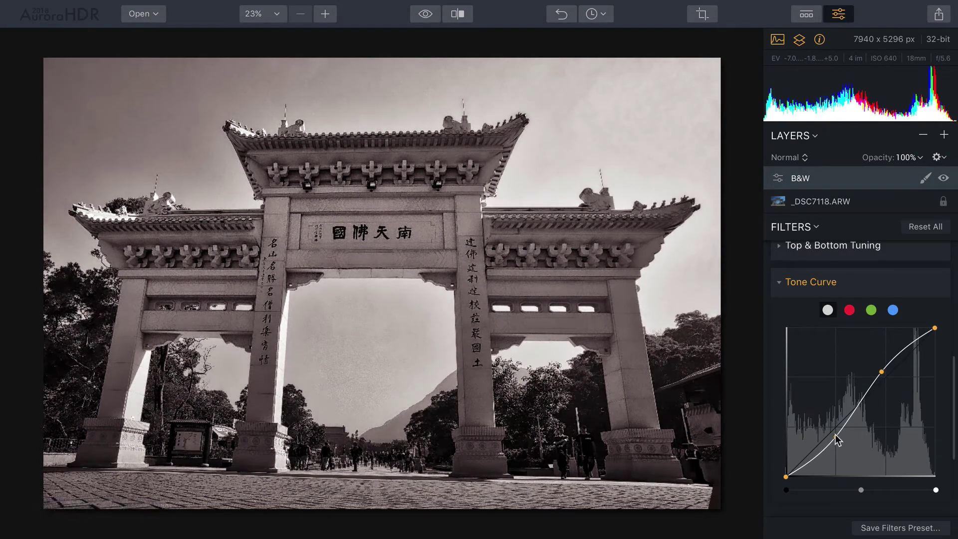
mouse_move(838, 437)
left_mouse_down()
mouse_move(793, 469)
mouse_move(834, 435)
left_mouse_up()
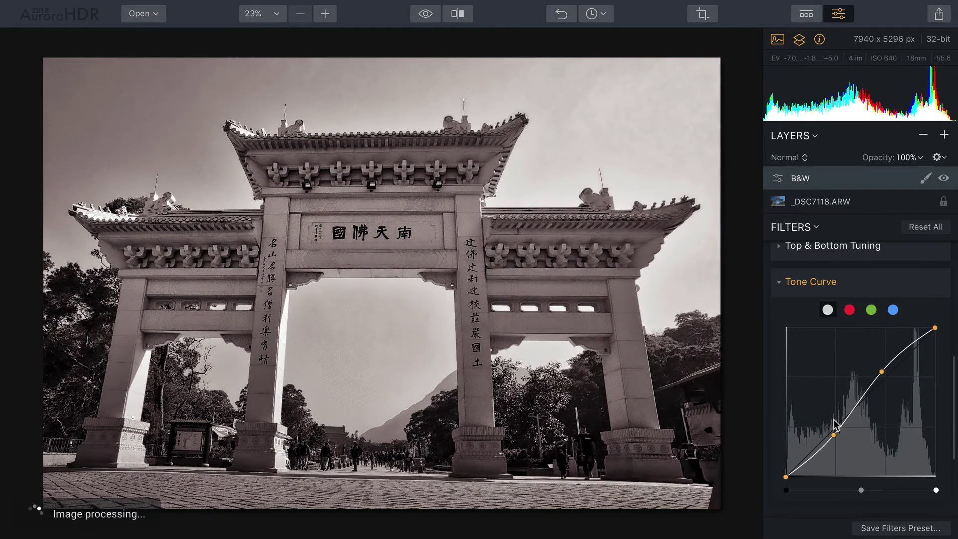
left_click(798, 282)
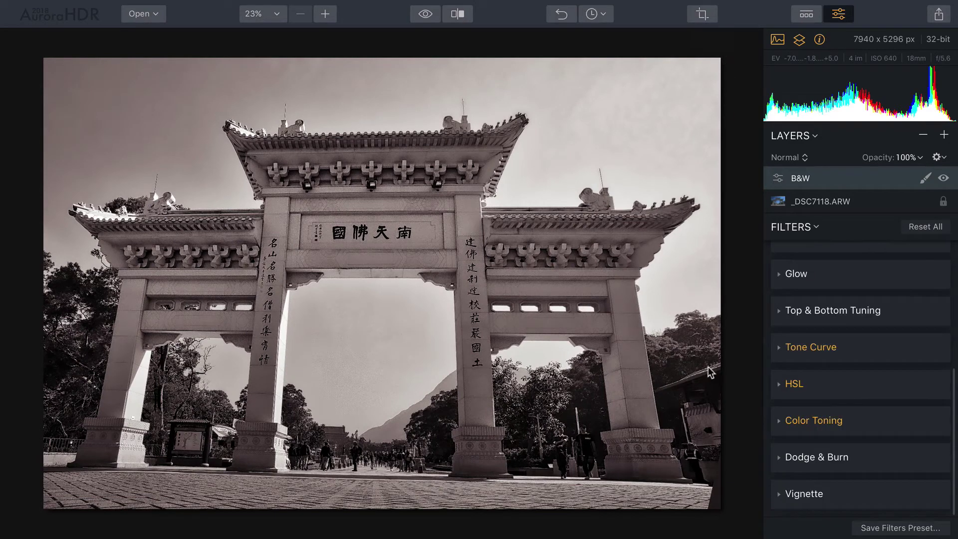
Crop a thin strip off the bottom edge of the image, down to 7940 x 5168 px.
left_click(699, 17)
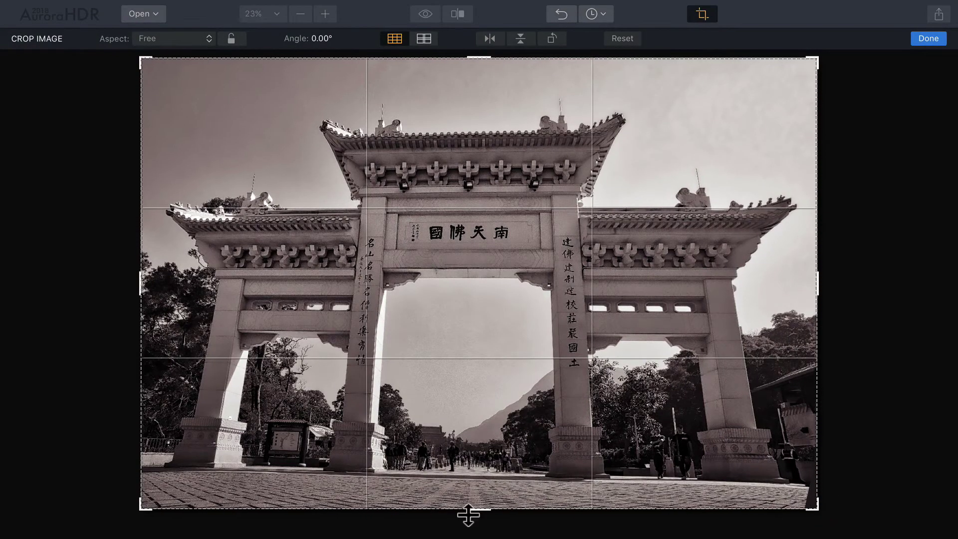
left_click_drag(483, 511, 485, 510)
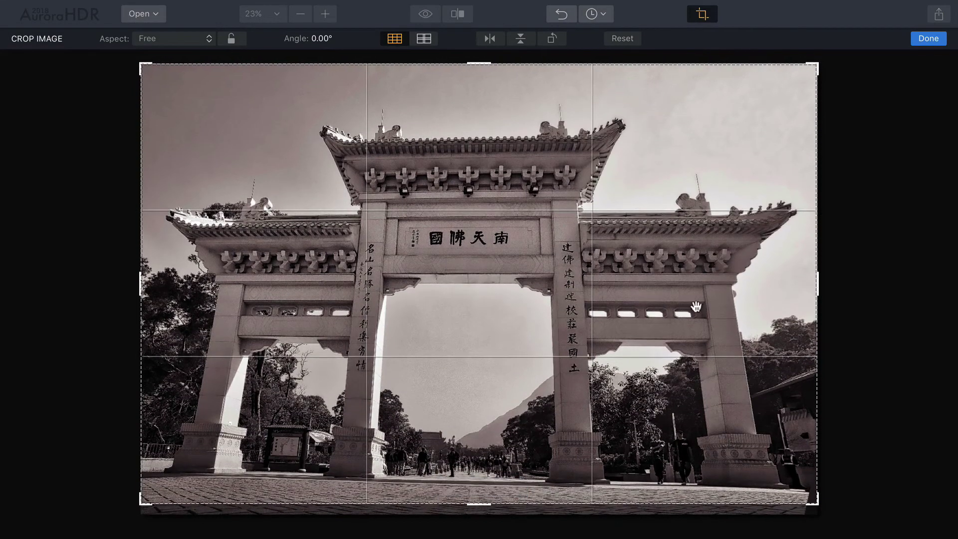
left_click(921, 39)
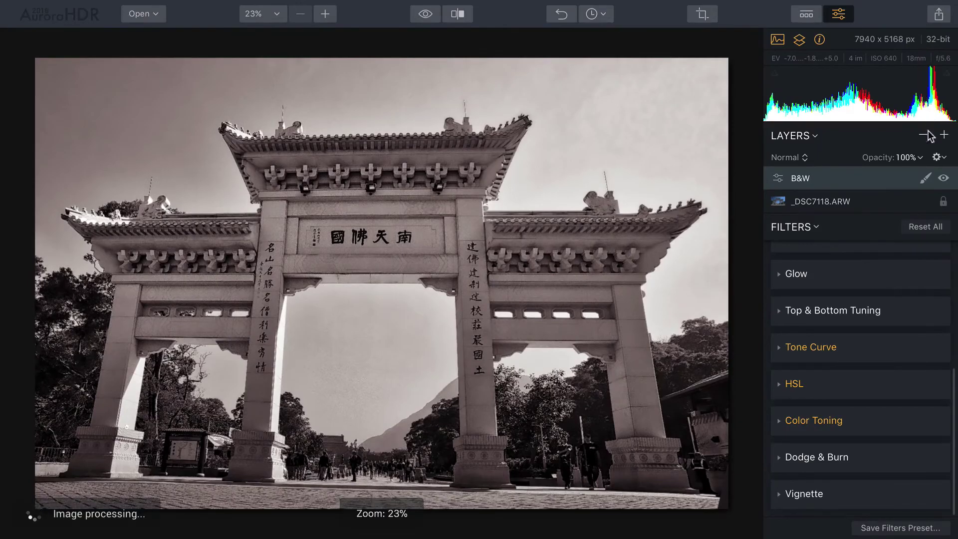
Set the Transform rotation of the _DSC7118.ARW base layer to 21.
left_click(846, 204)
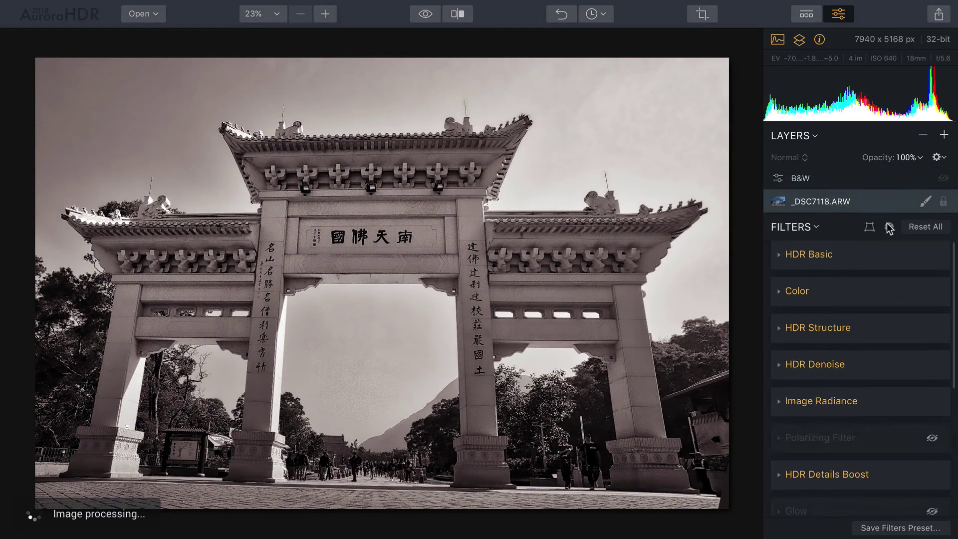
left_click(889, 228)
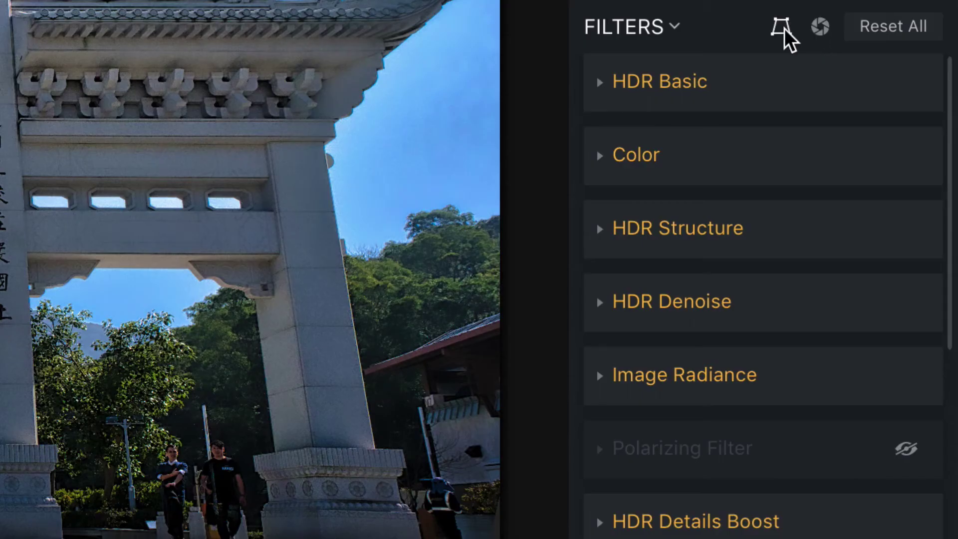
left_click(871, 229)
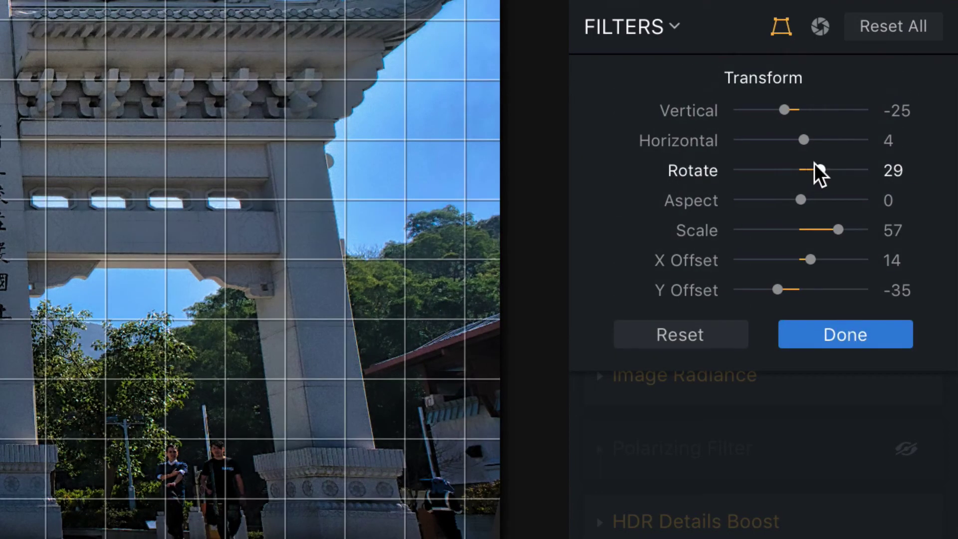
mouse_move(814, 164)
left_mouse_down()
mouse_move(791, 168)
mouse_move(813, 170)
left_mouse_up()
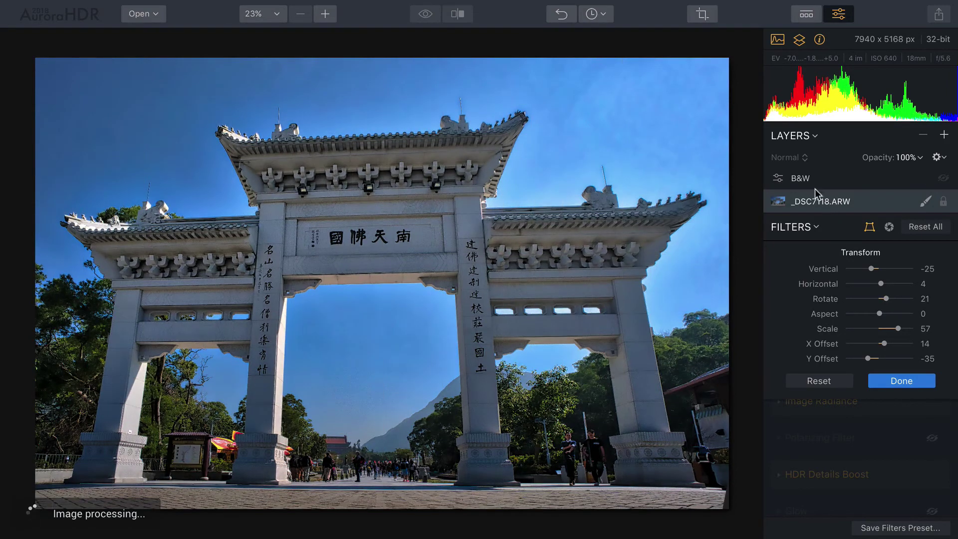
Start painting with the Dodge & Burn filter on the B&W layer.
left_click(804, 179)
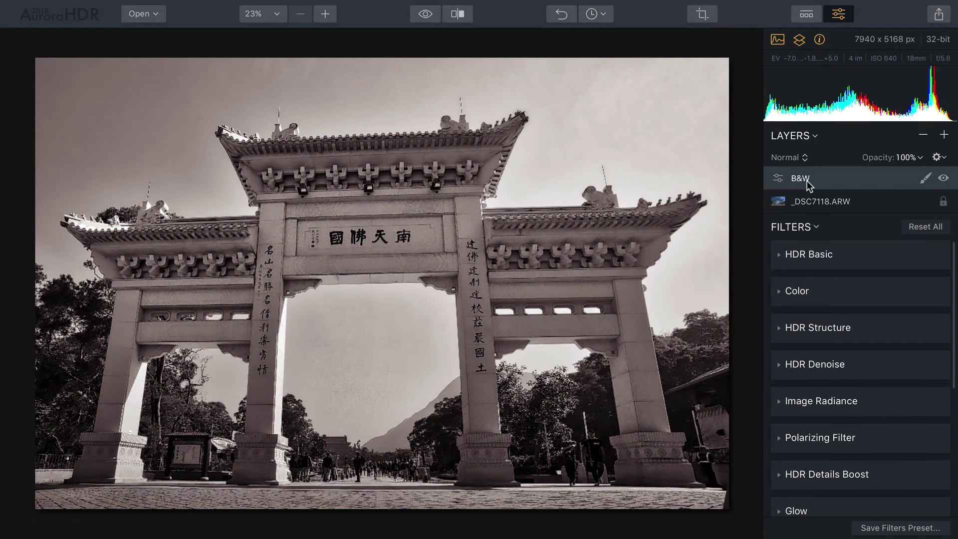
scroll(881, 414, "down", 2)
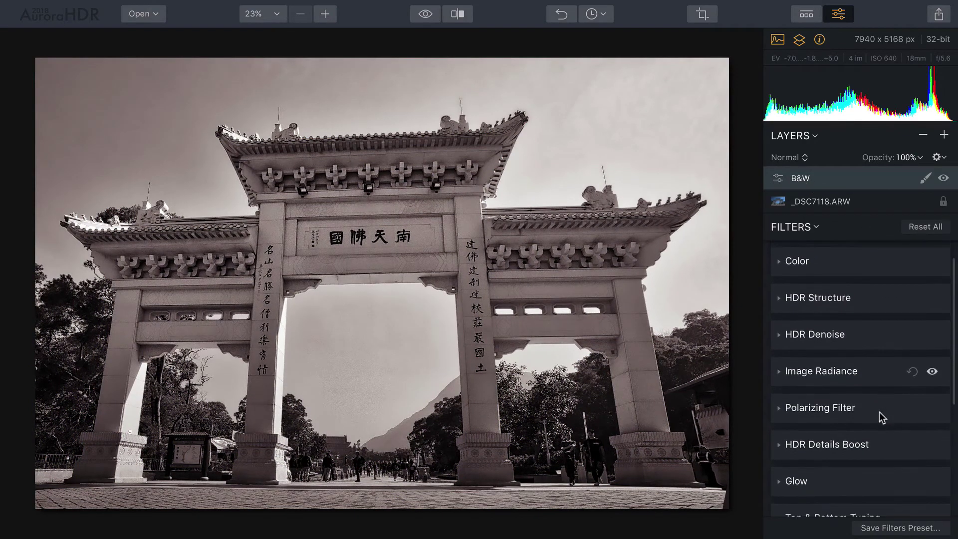
scroll(880, 413, "down", 3)
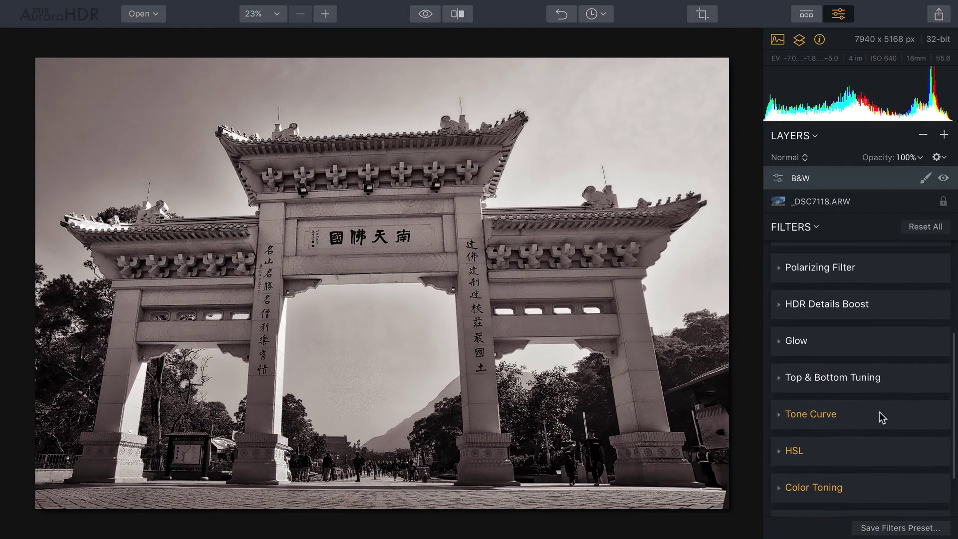
scroll(879, 412, "down", 1)
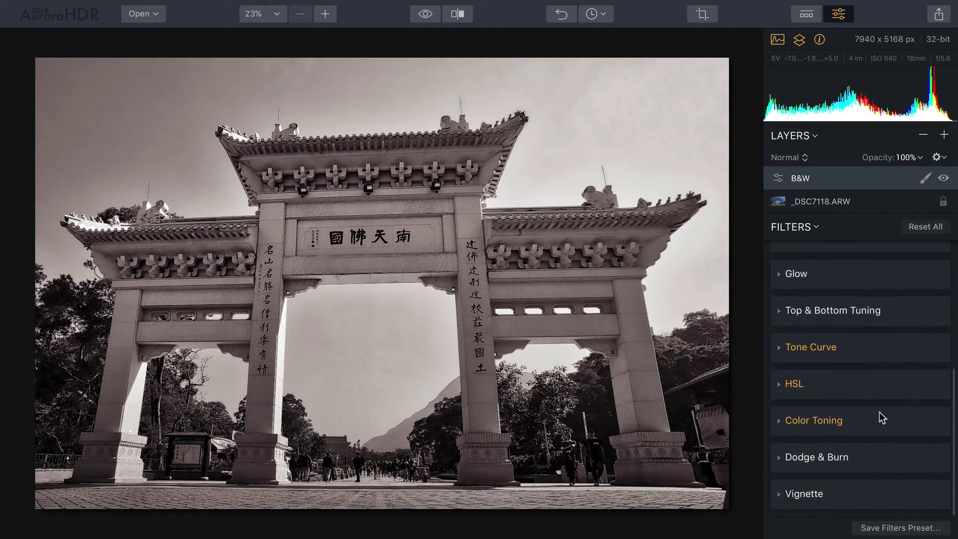
left_click(778, 455)
scroll(886, 372, "down", 1)
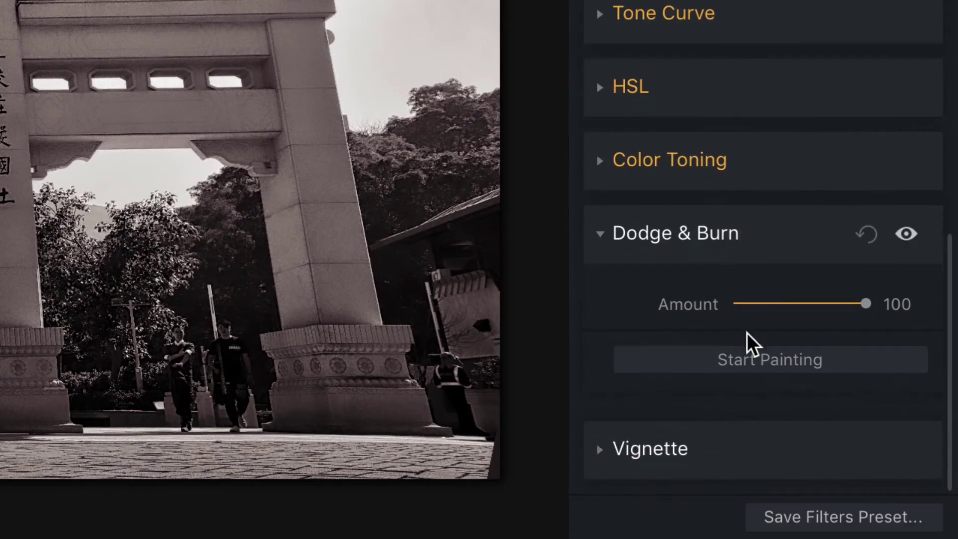
left_click(740, 367)
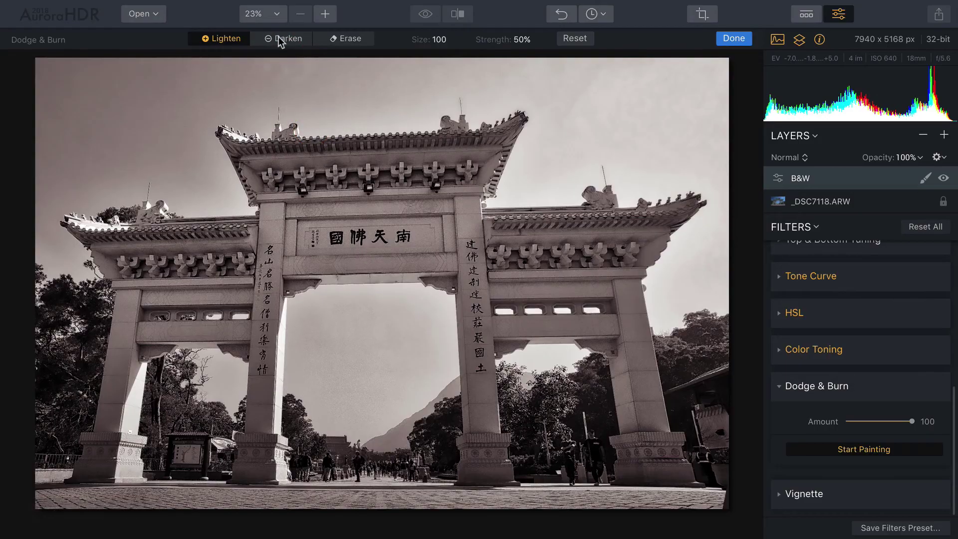
Set the Dodge & Burn brush to Darken at 25% strength and adjust its size for the image's lower corner.
left_click(279, 38)
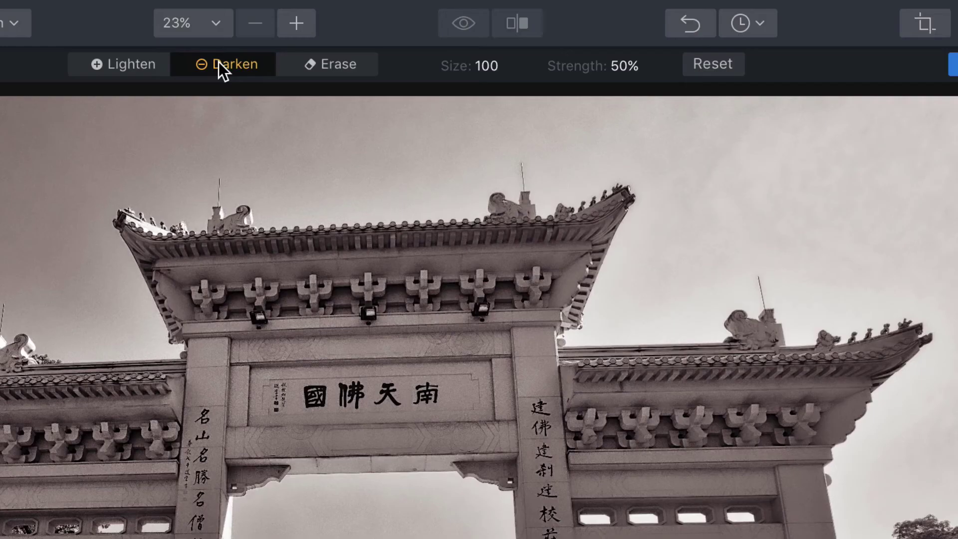
left_click(505, 63)
left_click(486, 89)
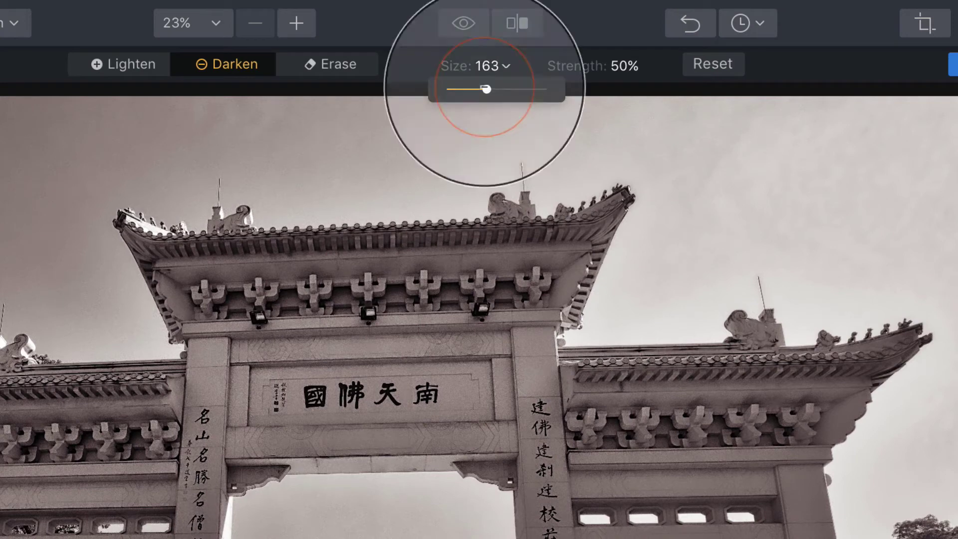
left_click(645, 69)
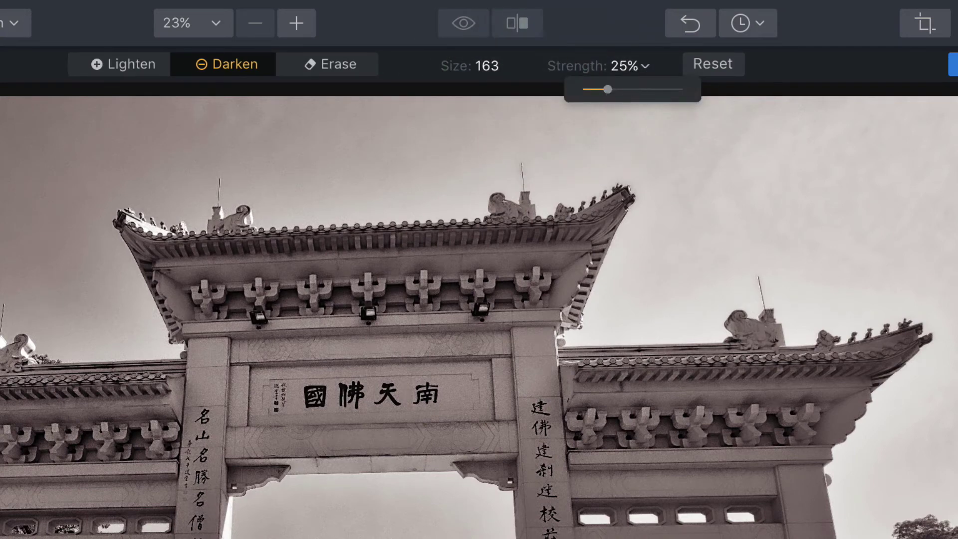
left_click(486, 66)
left_click(468, 90)
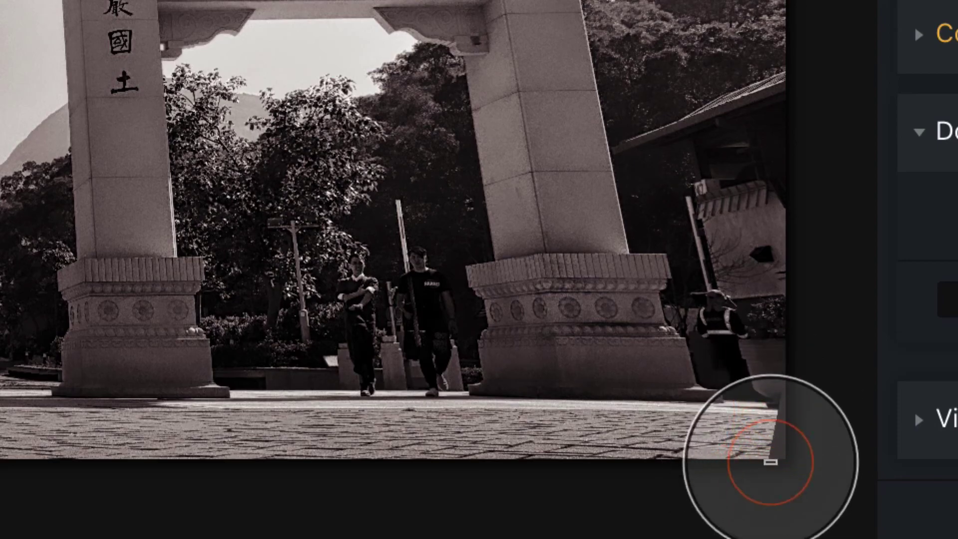
Darken the image's lower right corner, the foliage beside the left pillar, and the notice board with the Dodge & Burn brush.
mouse_move(771, 462)
left_mouse_down()
mouse_move(787, 398)
mouse_move(765, 310)
mouse_move(770, 432)
mouse_move(751, 316)
mouse_move(765, 428)
left_mouse_up()
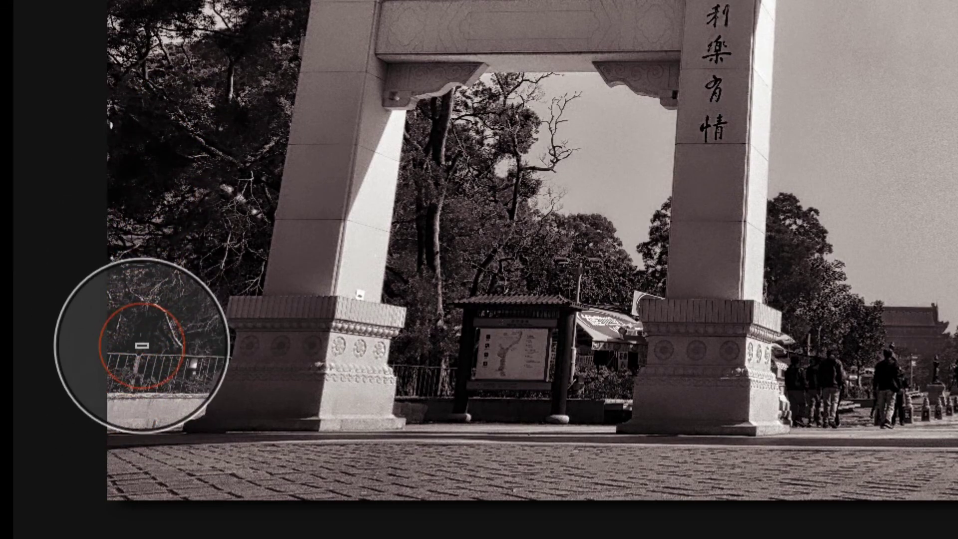
left_click_drag(141, 345, 133, 359)
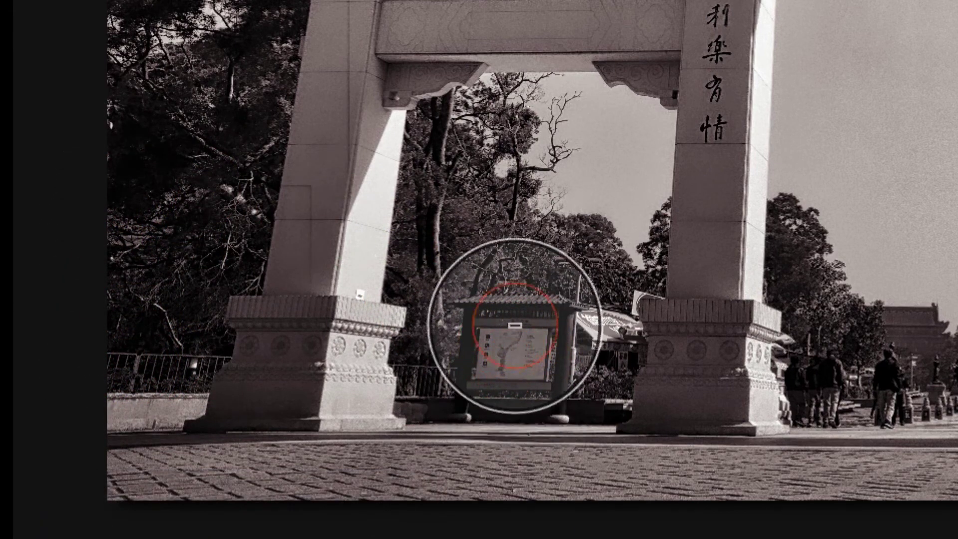
left_click_drag(534, 332, 534, 332)
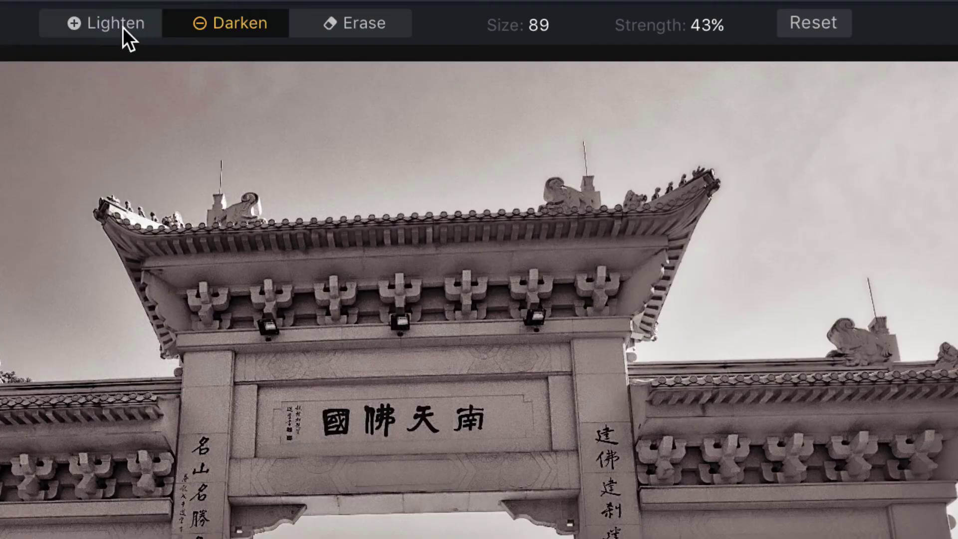
Lighten the stonework around the gate's name plaque with the Dodge & Burn brush at 50% strength, reducing the brush size, and finish painting.
left_click(230, 41)
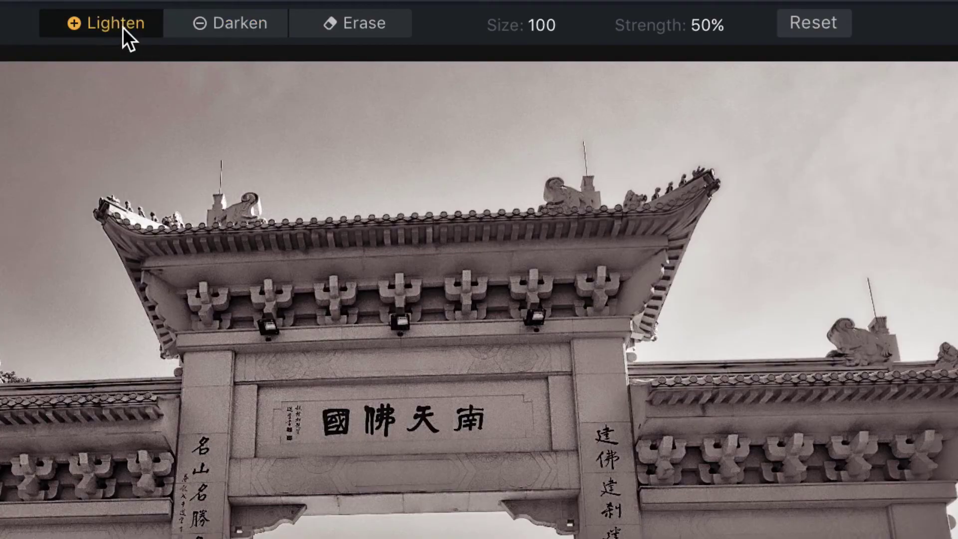
left_click(559, 25)
left_click_drag(515, 53, 511, 53)
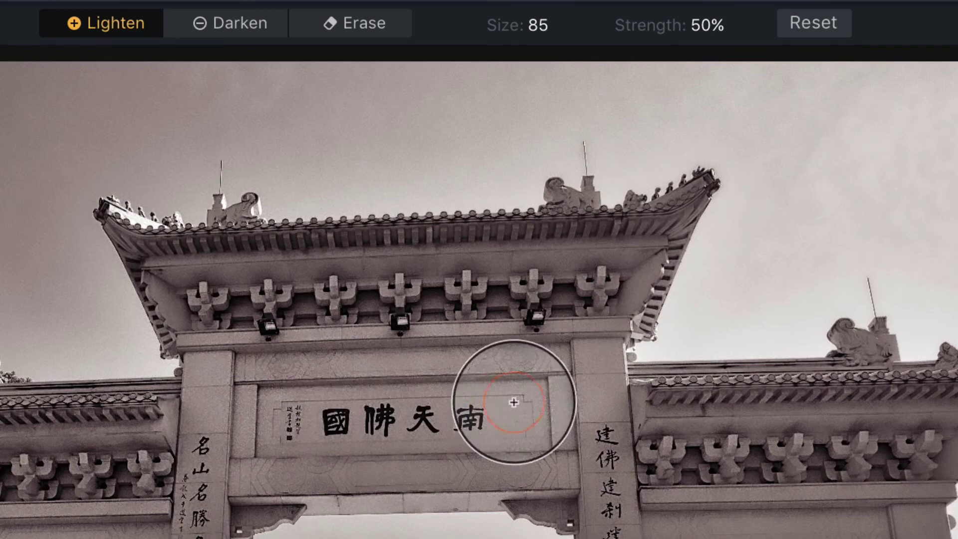
left_click(543, 29)
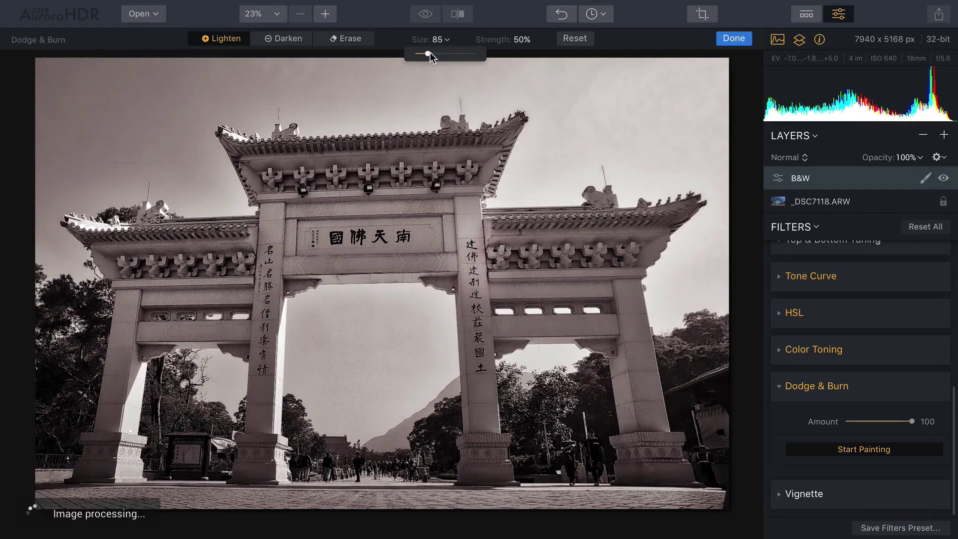
left_click_drag(427, 54, 424, 54)
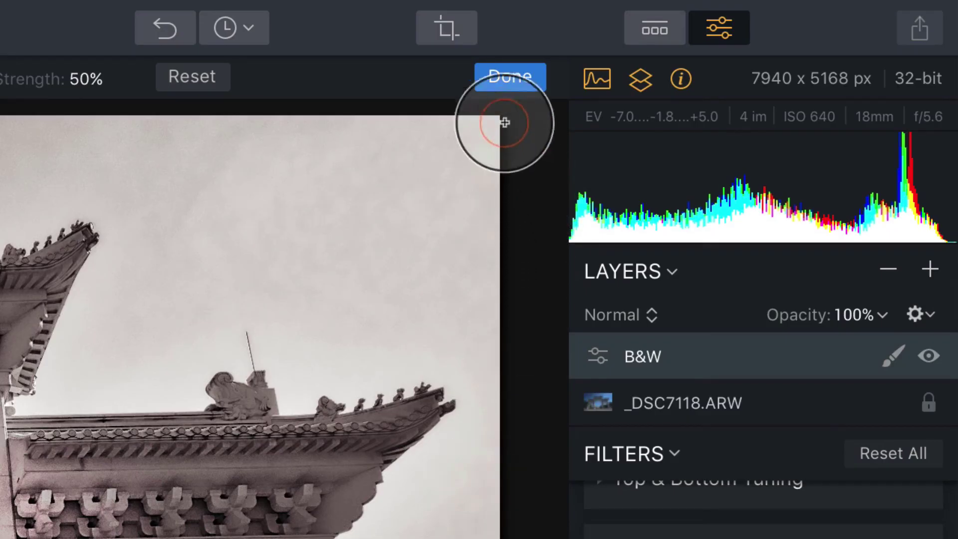
left_click(489, 84)
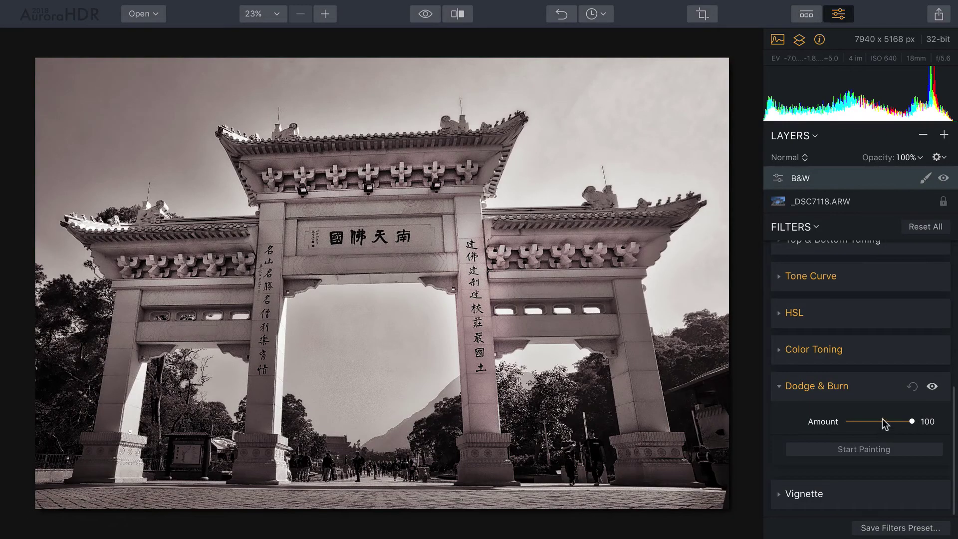
Set the Dodge & Burn amount to 57 and compare the image with the filter off and on.
left_click_drag(882, 423, 882, 419)
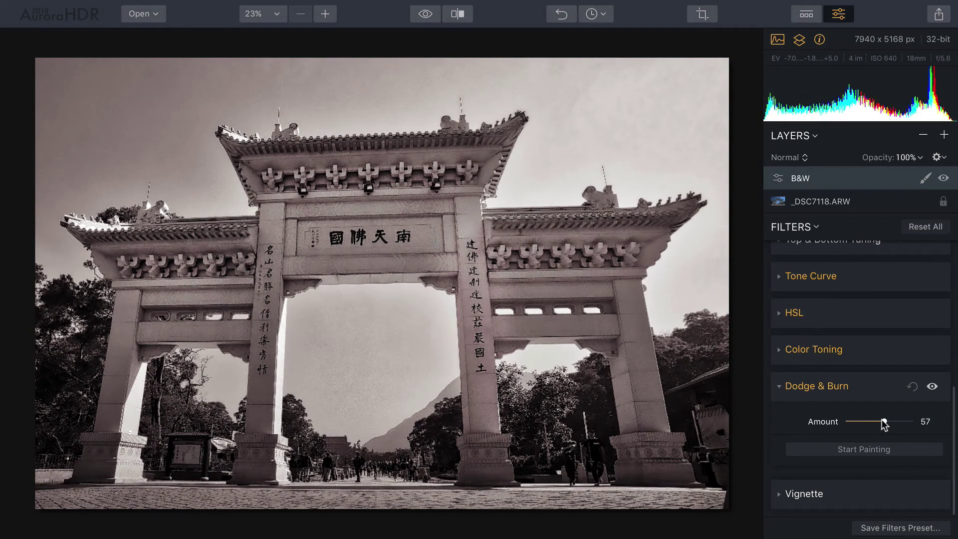
left_click(933, 387)
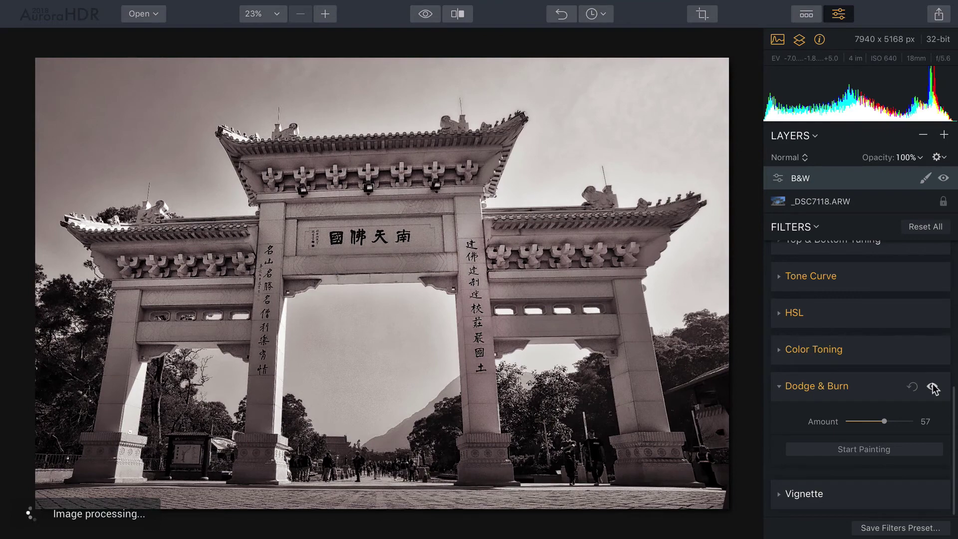
left_click(933, 387)
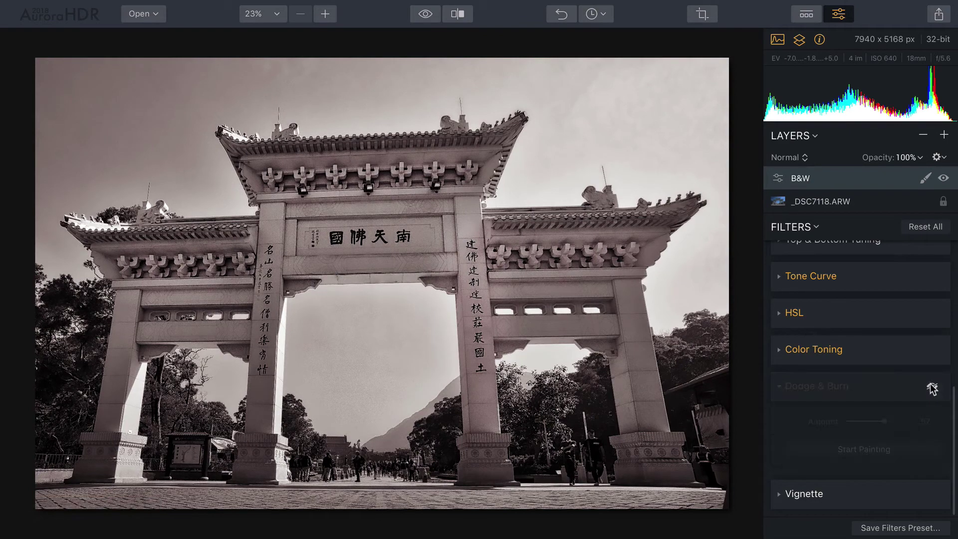
left_click(932, 387)
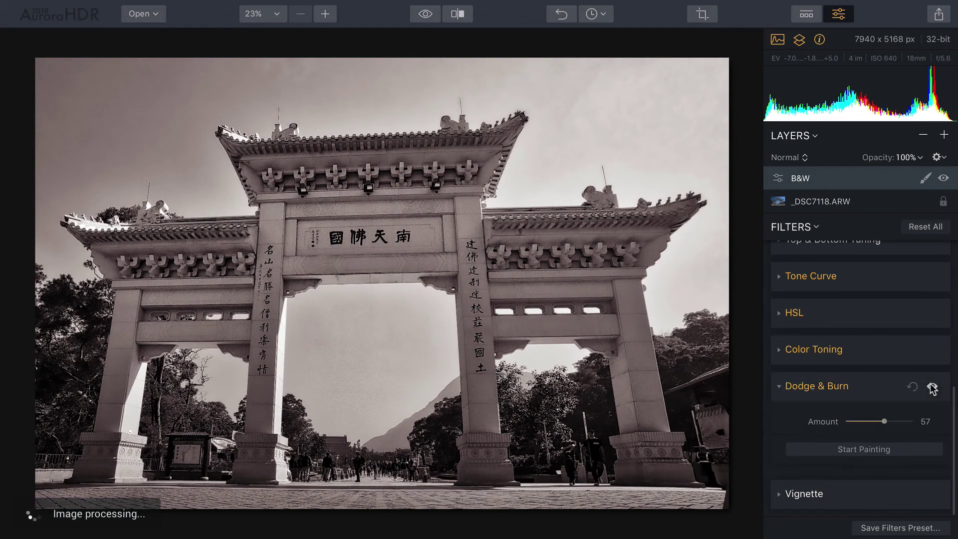
left_click(933, 387)
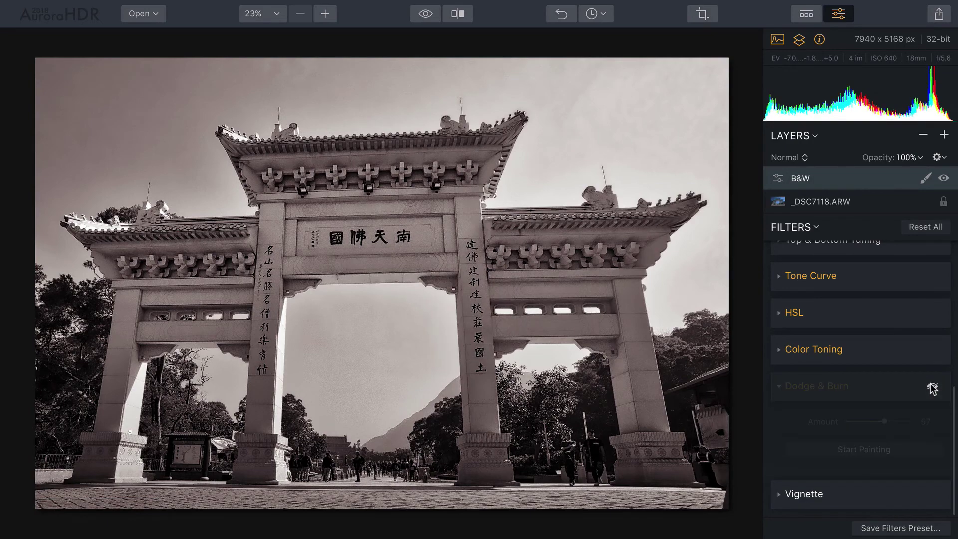
left_click(933, 388)
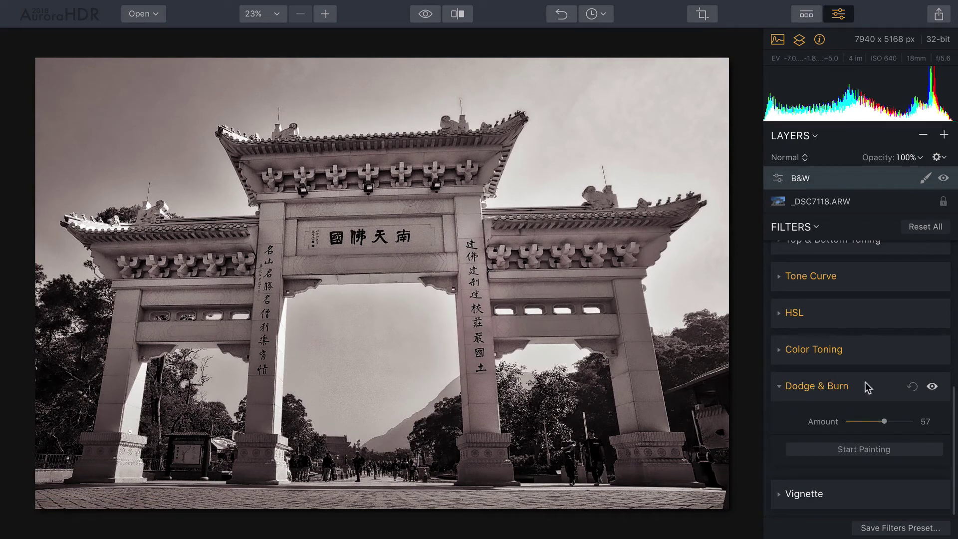
left_click(779, 388)
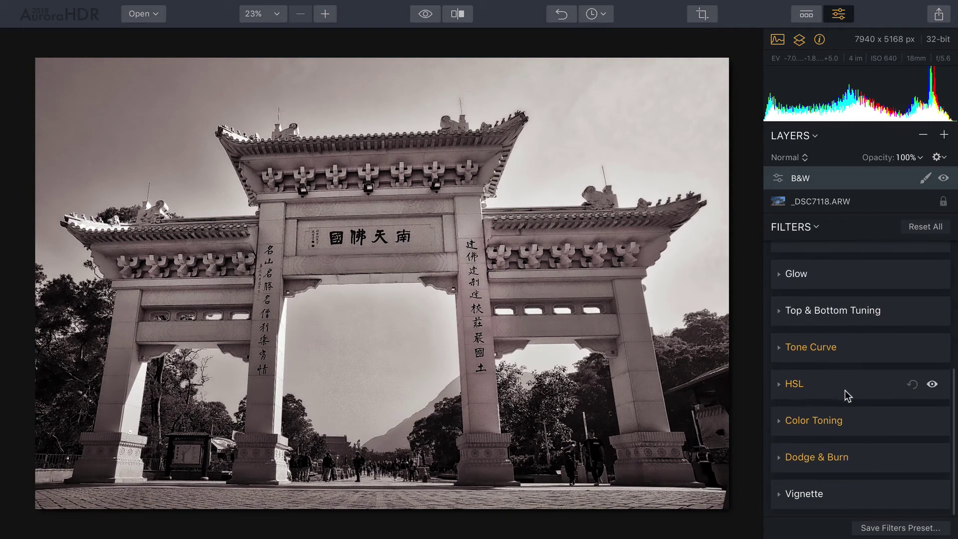
Place the centre of the B&W layer's Vignette filter on the gate's central name plaque.
left_click(778, 493)
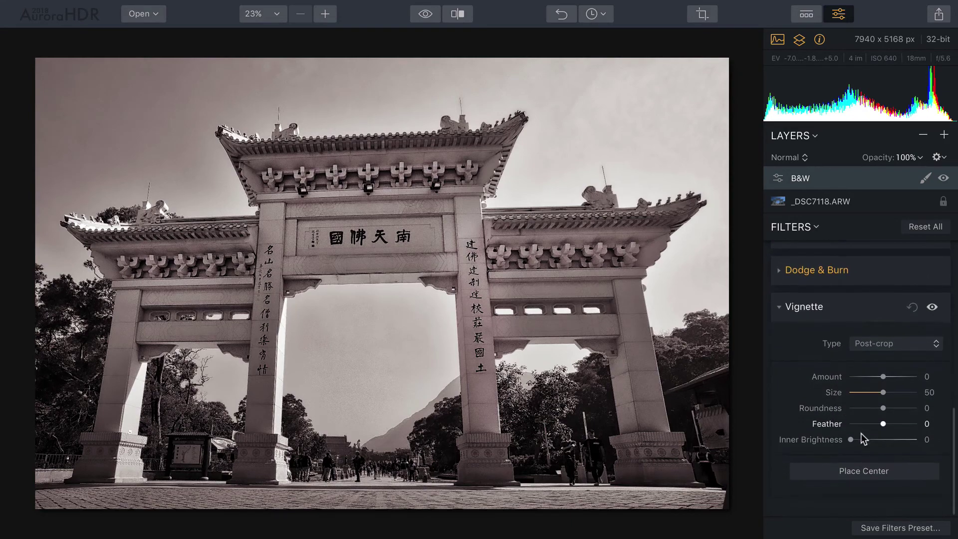
left_click(863, 471)
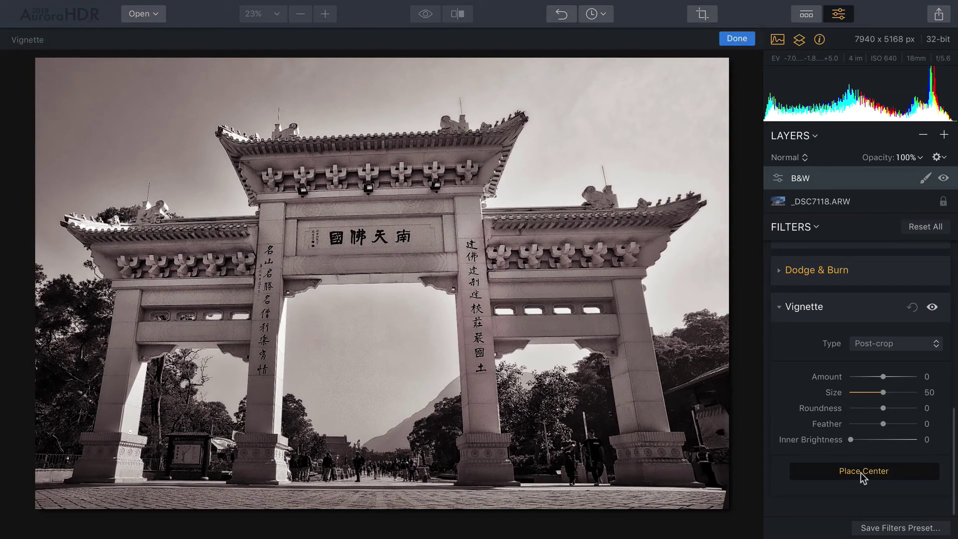
left_click(368, 227)
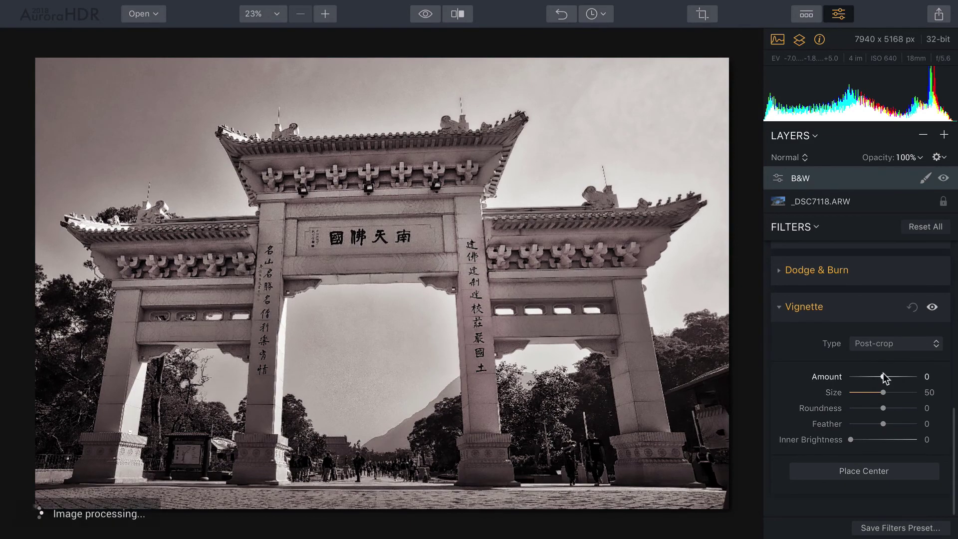
Set the post-crop vignette to amount -61, size 73 and feather 74.
left_click_drag(883, 378, 839, 378)
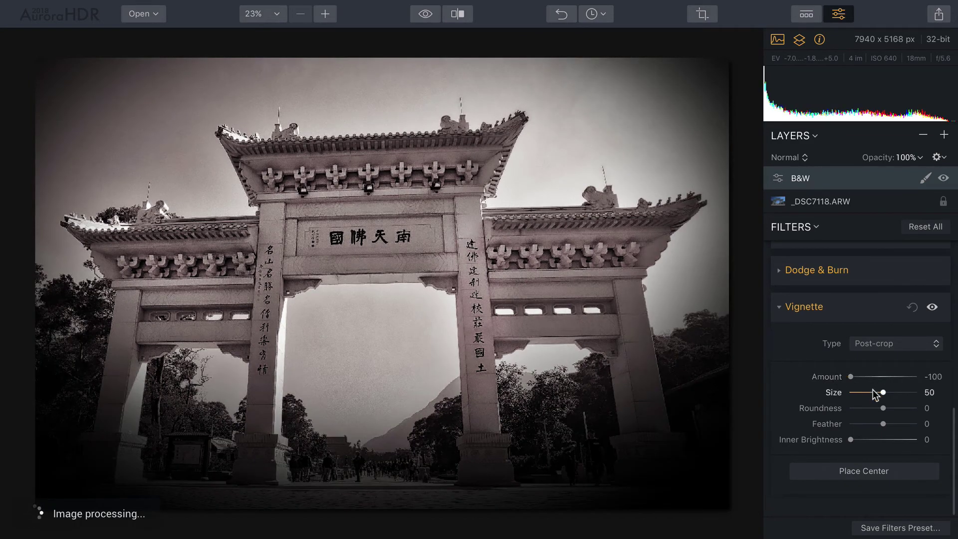
left_click_drag(882, 420, 907, 423)
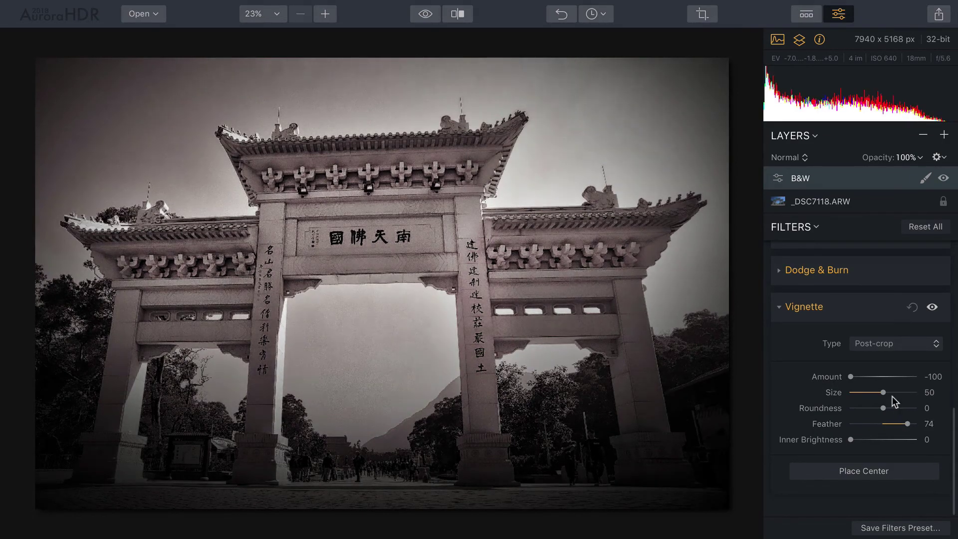
left_click_drag(884, 392, 899, 393)
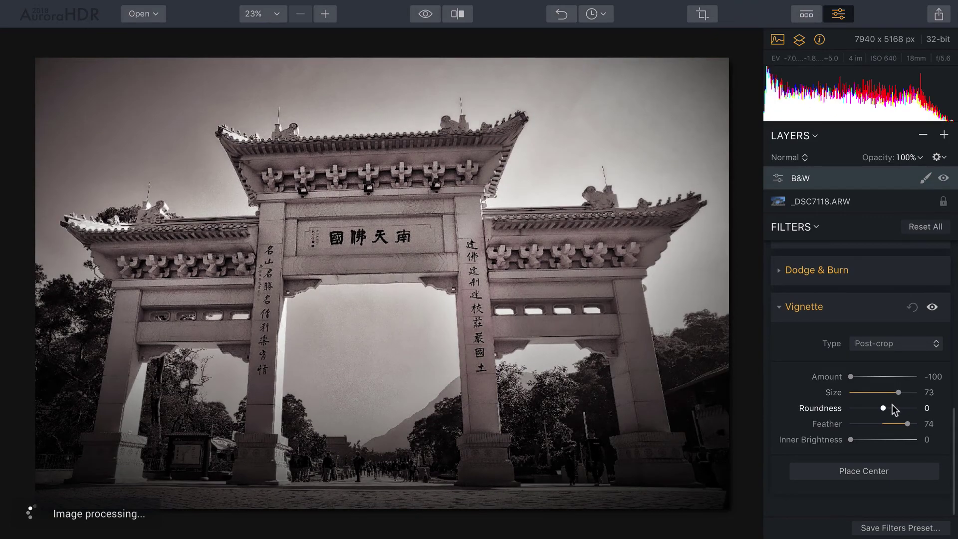
left_click_drag(852, 377, 865, 377)
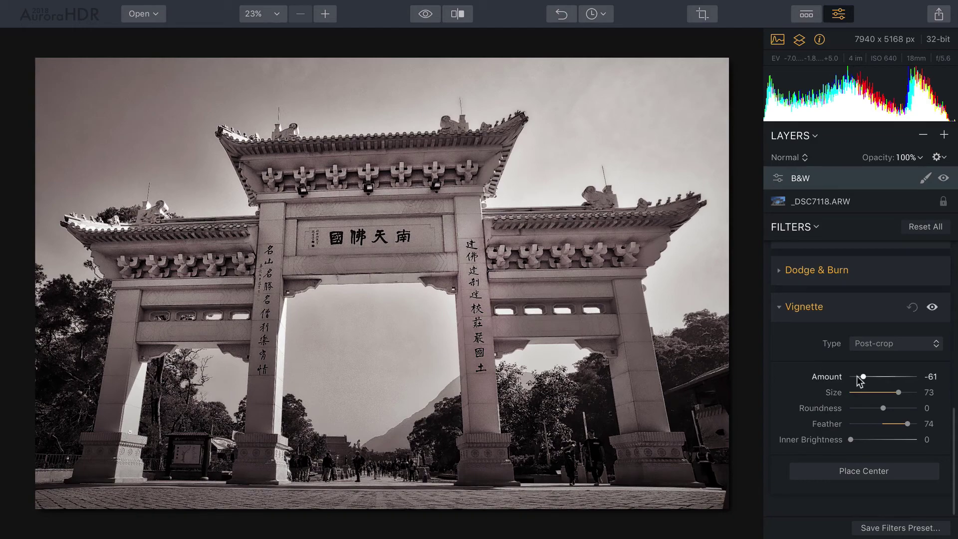
left_click(778, 309)
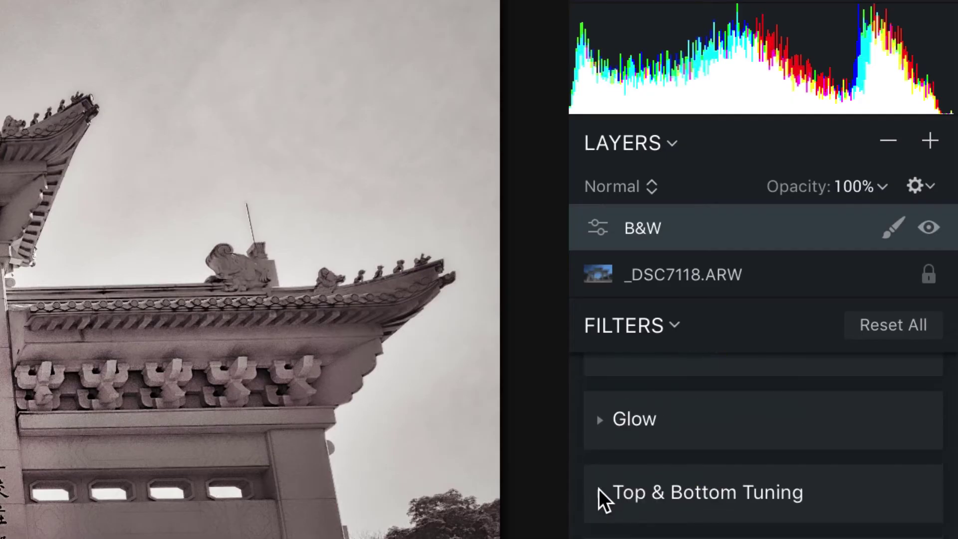
Add a new adjustment layer above B&W and apply the Mild Enhancer preset from the Architecture category to it.
left_click(928, 143)
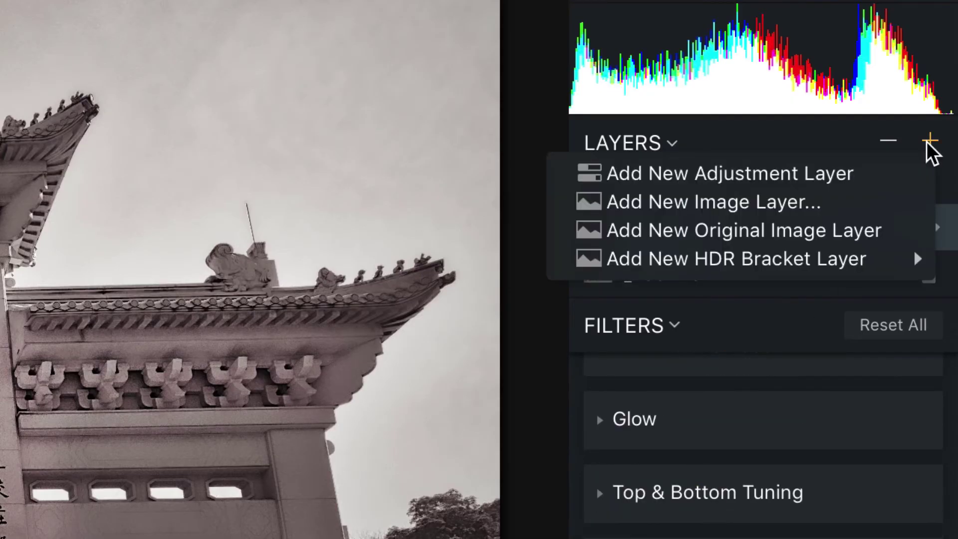
left_click(873, 172)
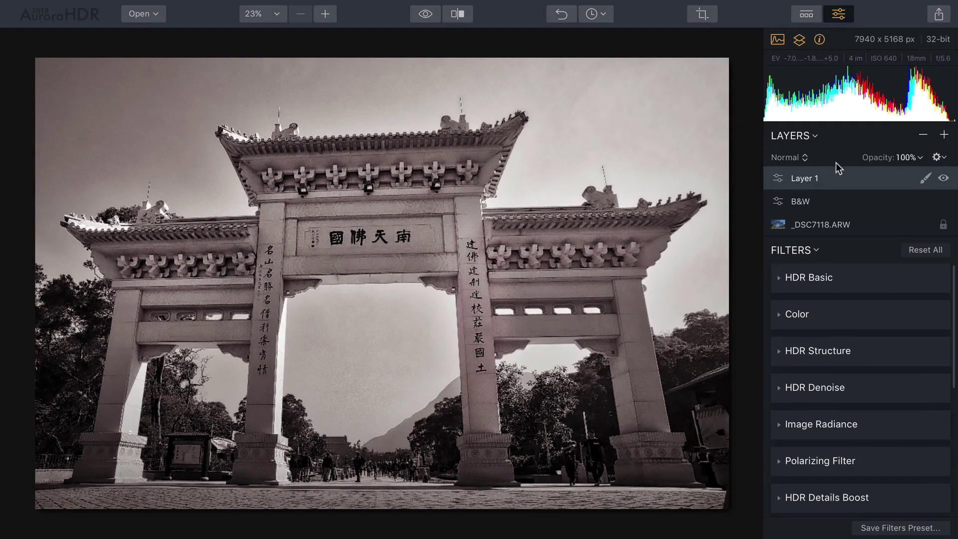
left_click(806, 14)
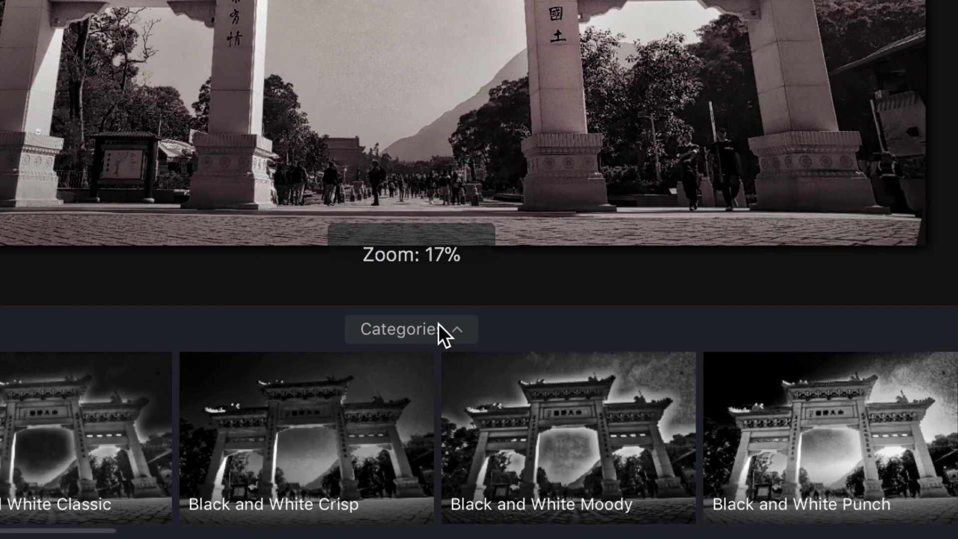
left_click(395, 433)
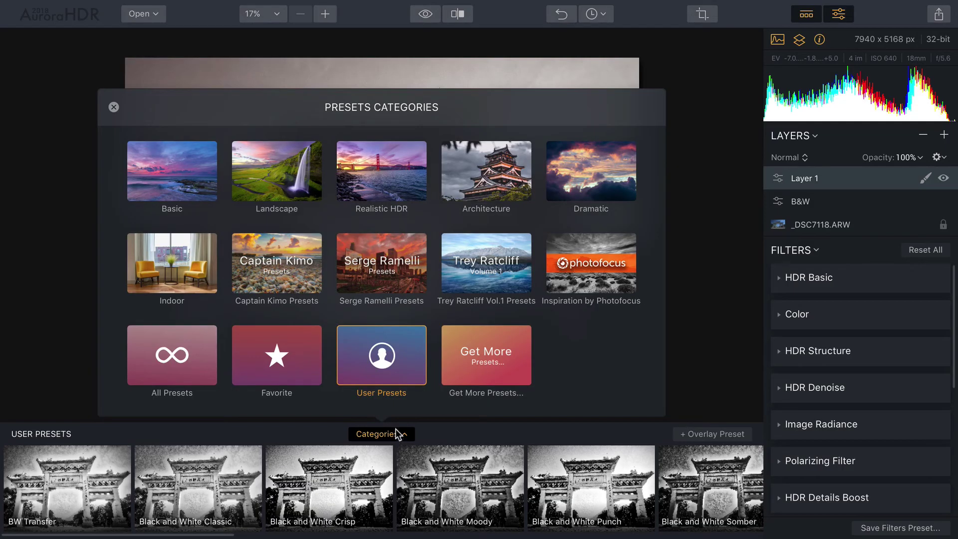
left_click(478, 192)
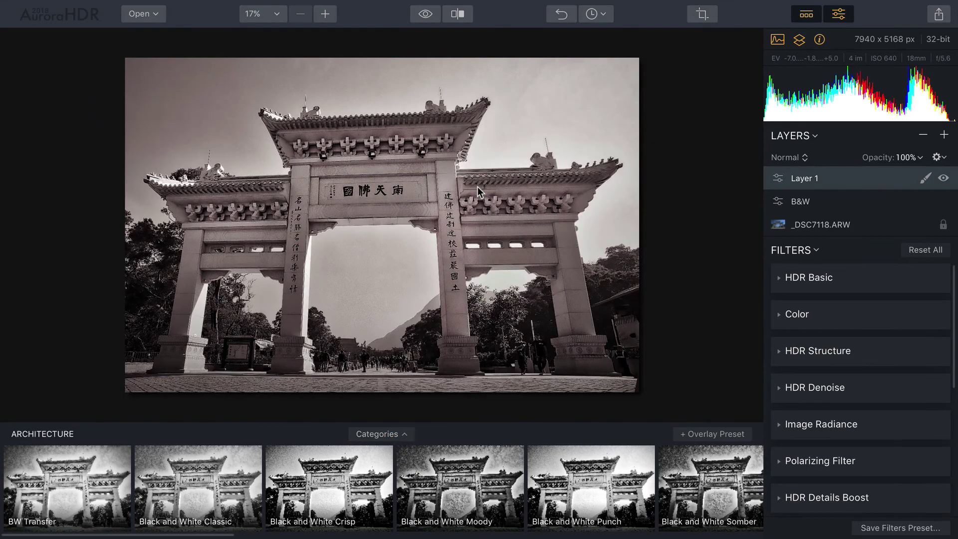
scroll(587, 493, "right", 3)
scroll(587, 493, "right", 3)
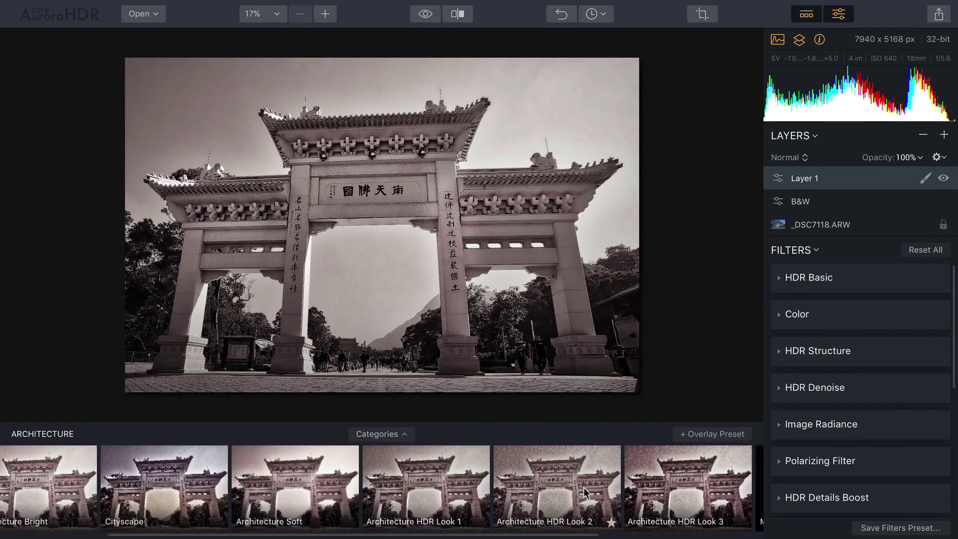
scroll(586, 493, "right", 3)
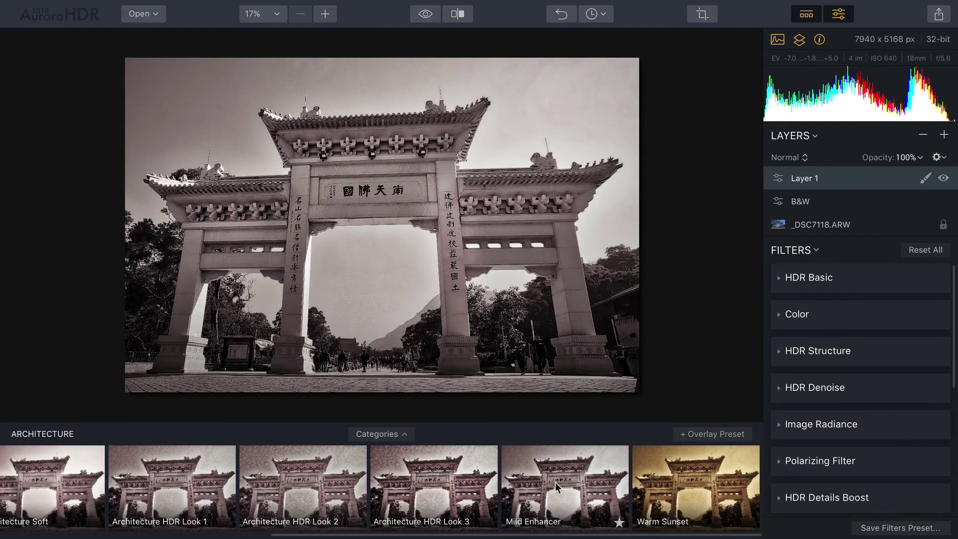
left_click(556, 484)
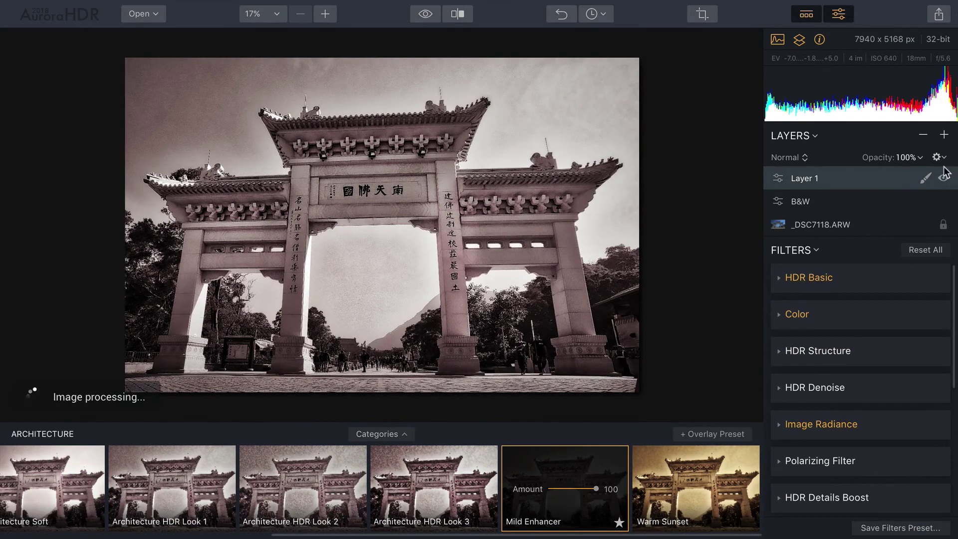
Compare the image with Layer 1 hidden and shown, and set that layer's blend mode to Soft Light.
left_click(944, 180)
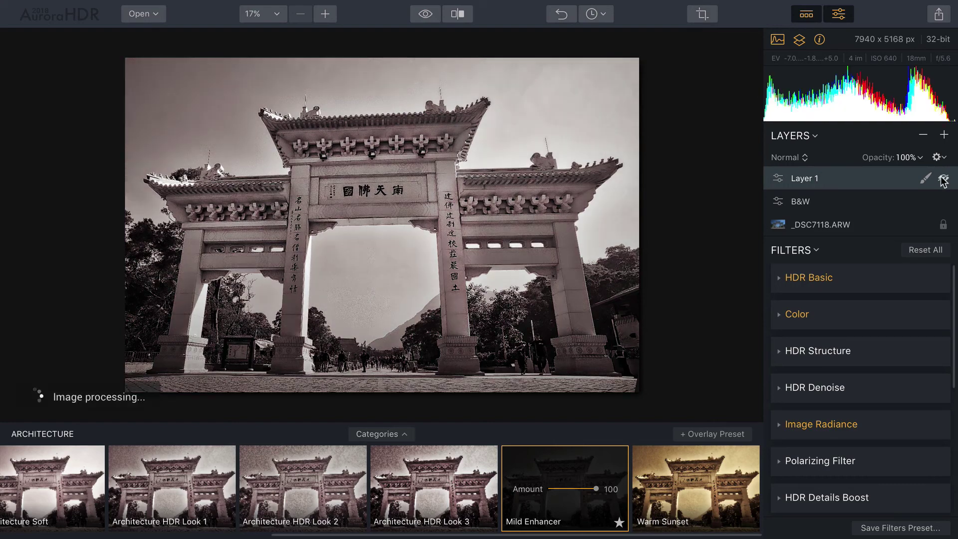
left_click(944, 179)
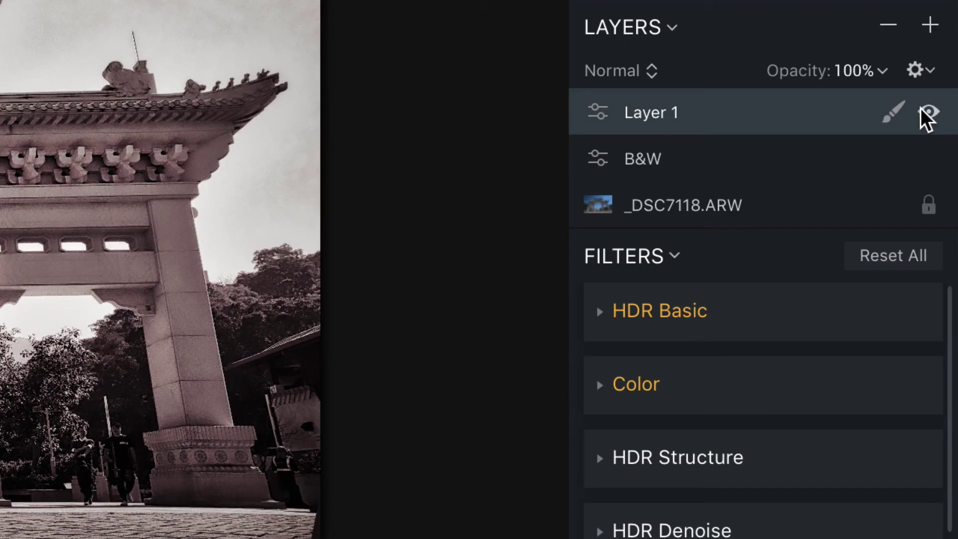
left_click(651, 73)
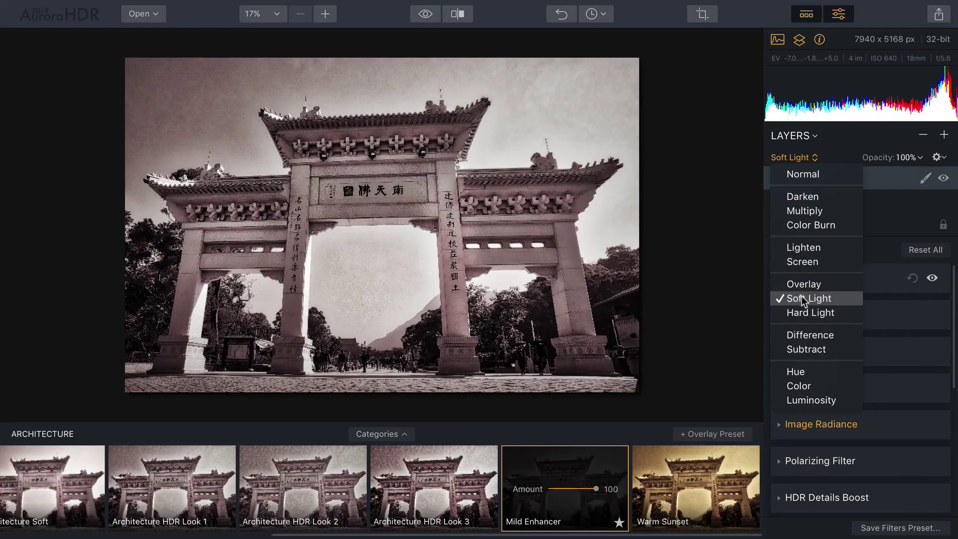
left_click(645, 347)
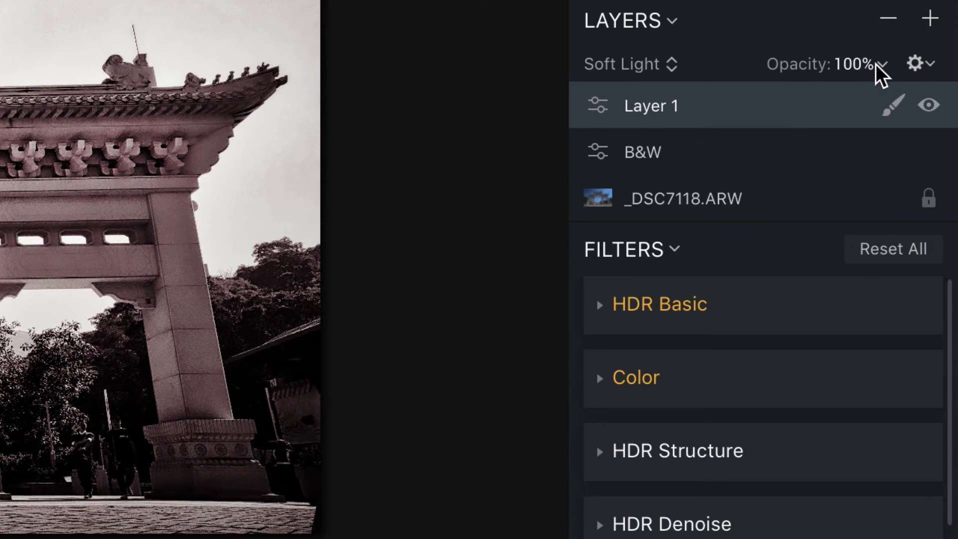
Reduce Layer 1's opacity to 43% and rename the layer Mild Enhancer.
left_click(878, 68)
left_click(845, 91)
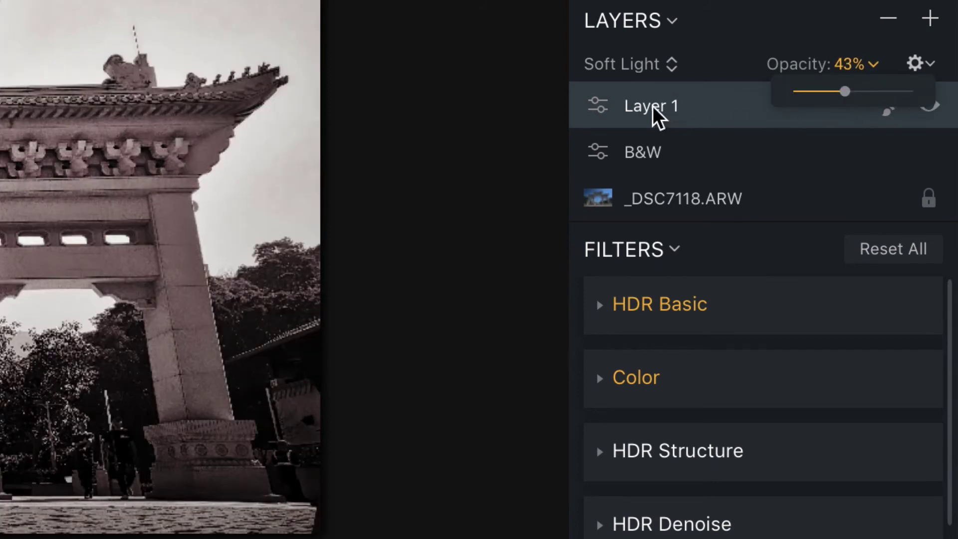
right_click(657, 118)
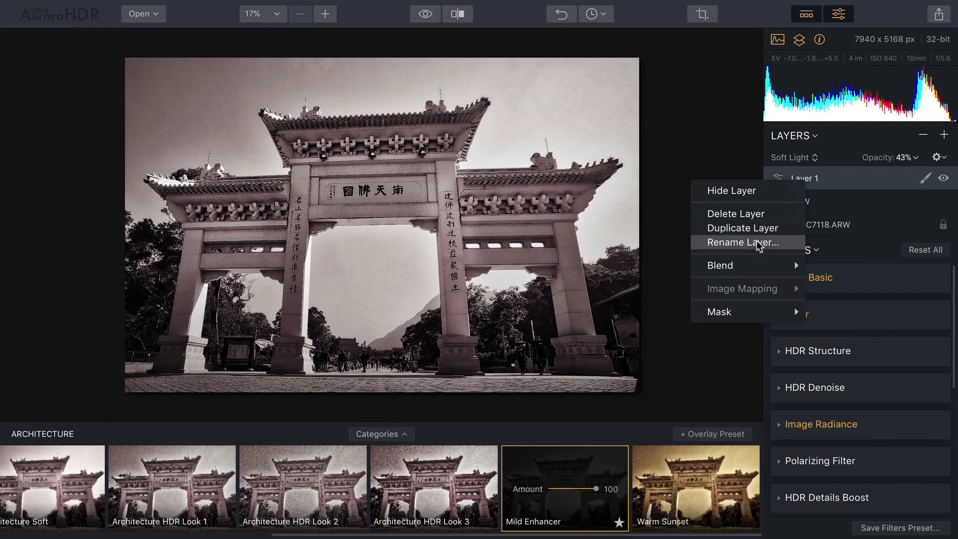
left_click(758, 243)
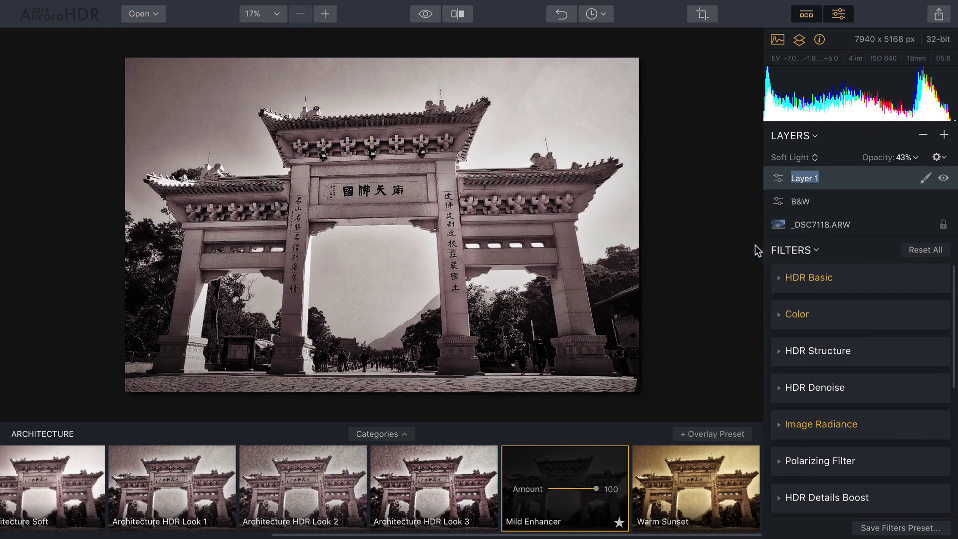
type("Mild Enhancer")
key("Return")
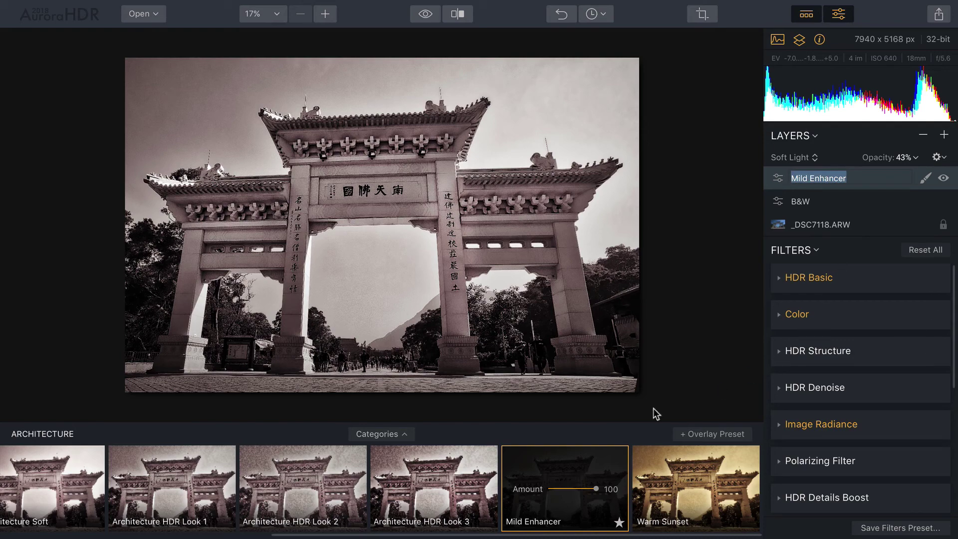
Apply the Black and White Somber user preset to the Mild Enhancer layer and compare the image with that layer hidden and shown.
left_click(394, 434)
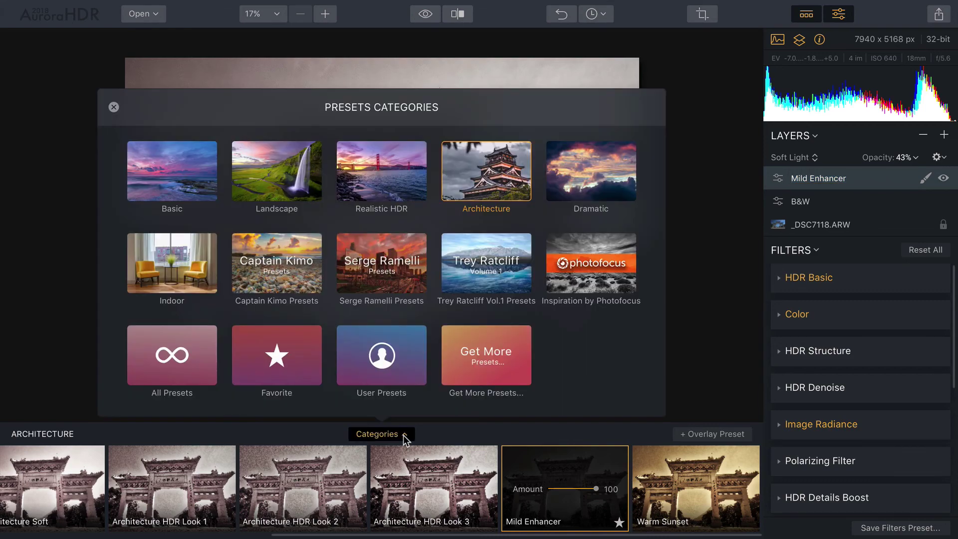
left_click(397, 367)
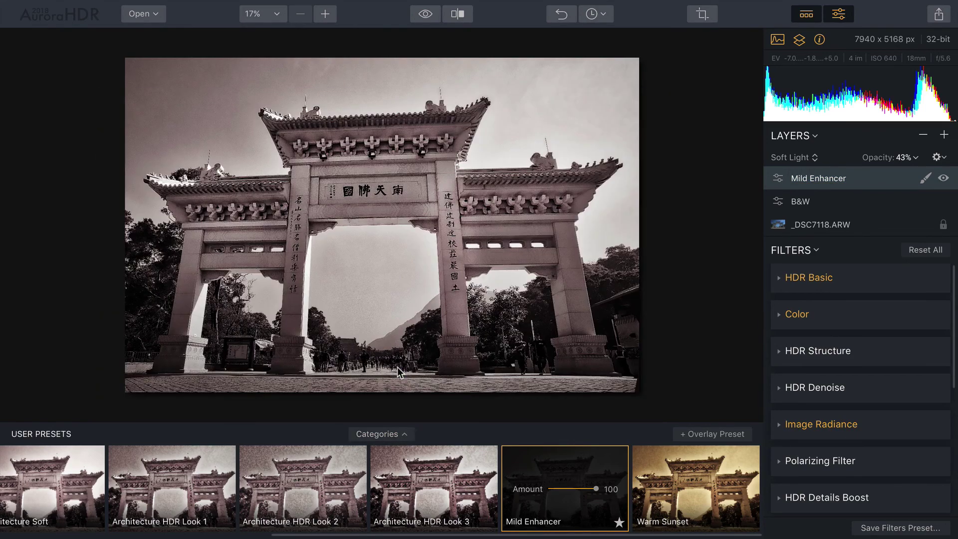
mouse_move(355, 475)
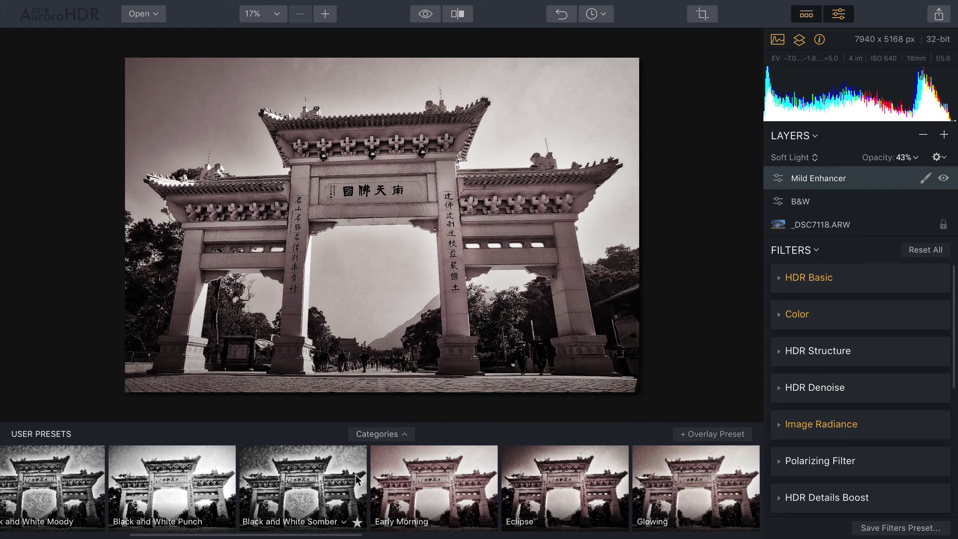
left_click(337, 474)
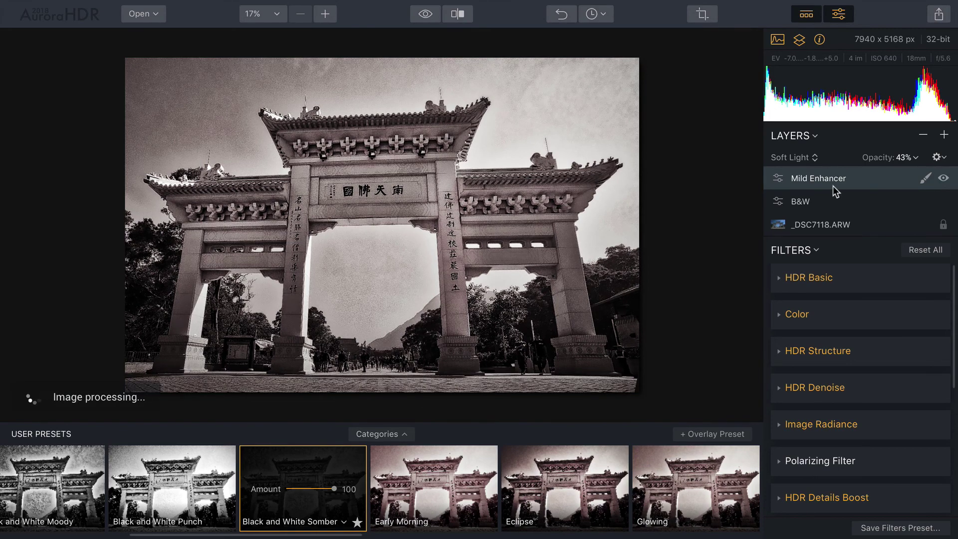
left_click(945, 178)
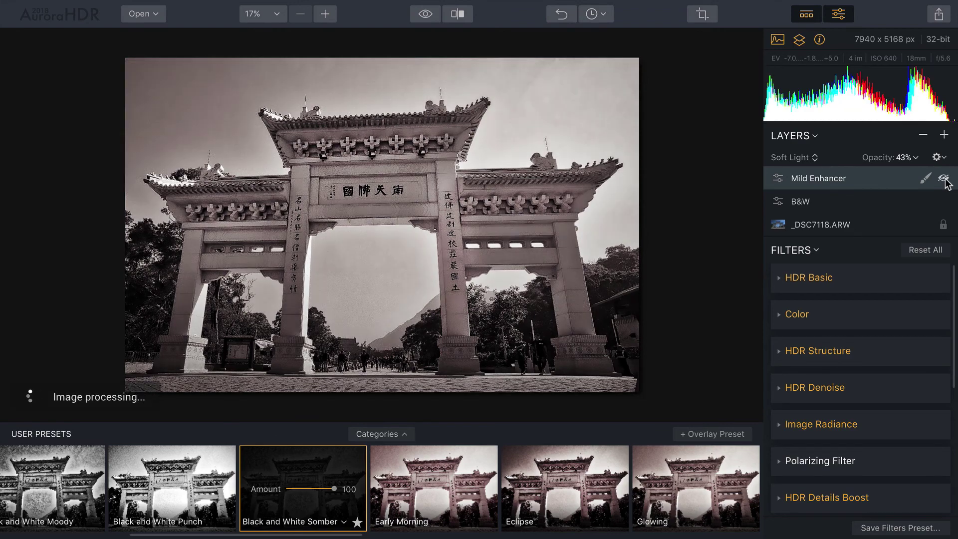
left_click(945, 178)
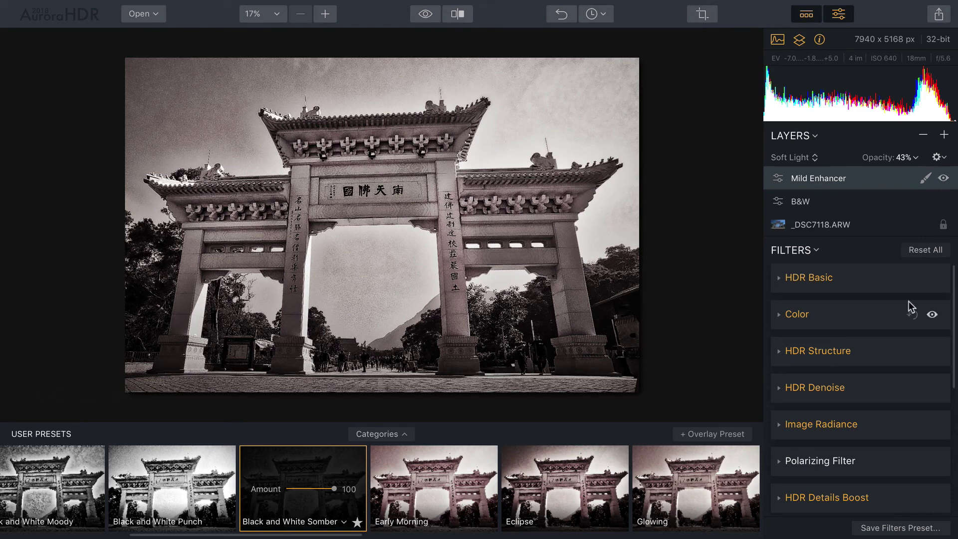
scroll(909, 301, "down", 5)
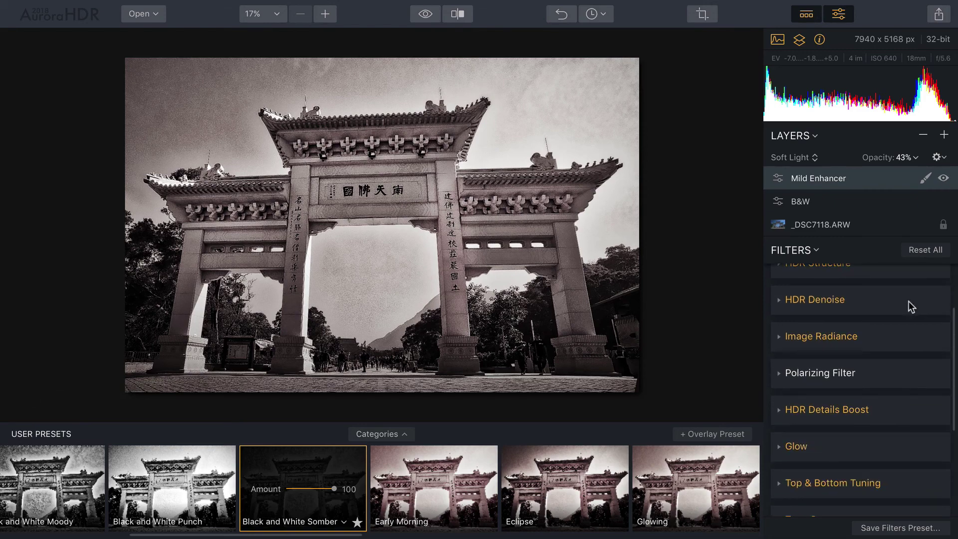
Save the layered project to the Desktop as HK_Arch with the Windows compatible option enabled.
left_click(148, 5)
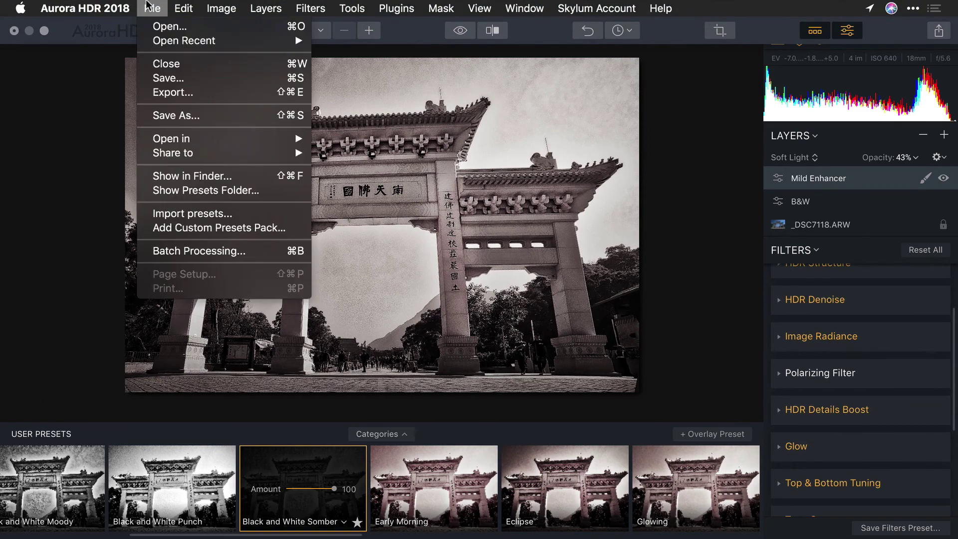
left_click(166, 115)
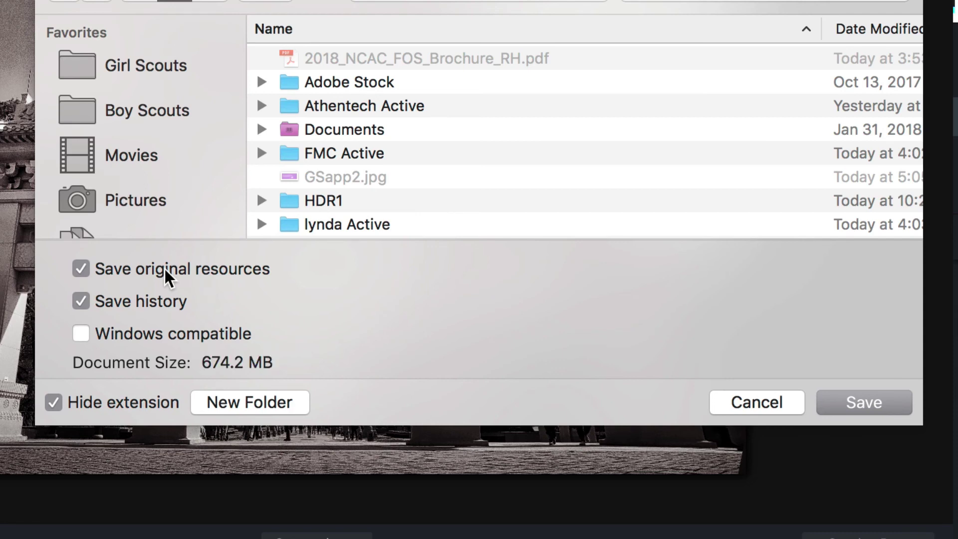
left_click(154, 332)
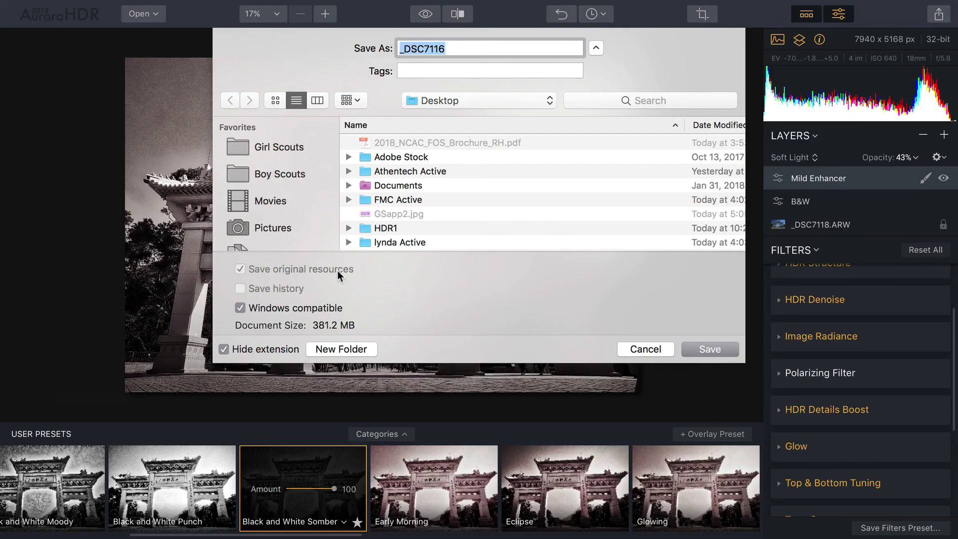
type("HK_Arch")
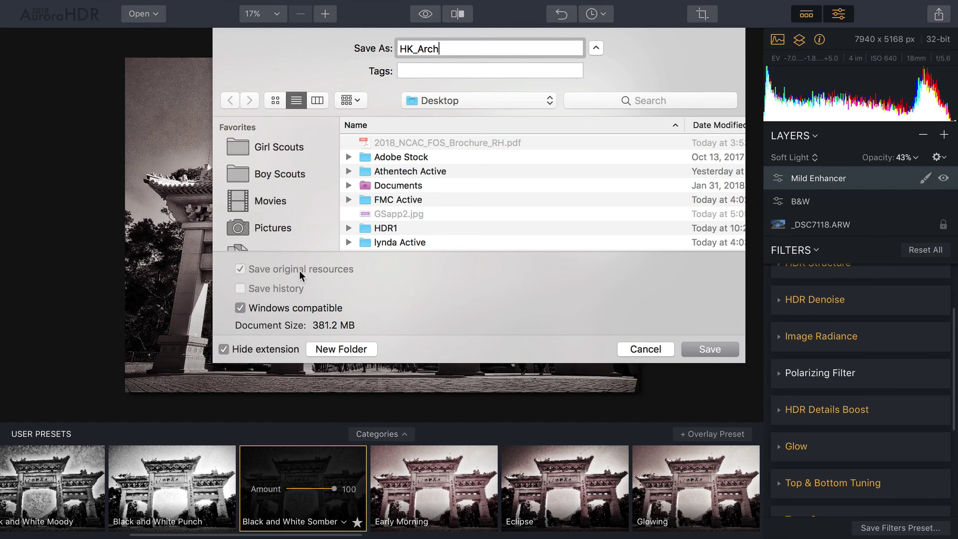
left_click(704, 347)
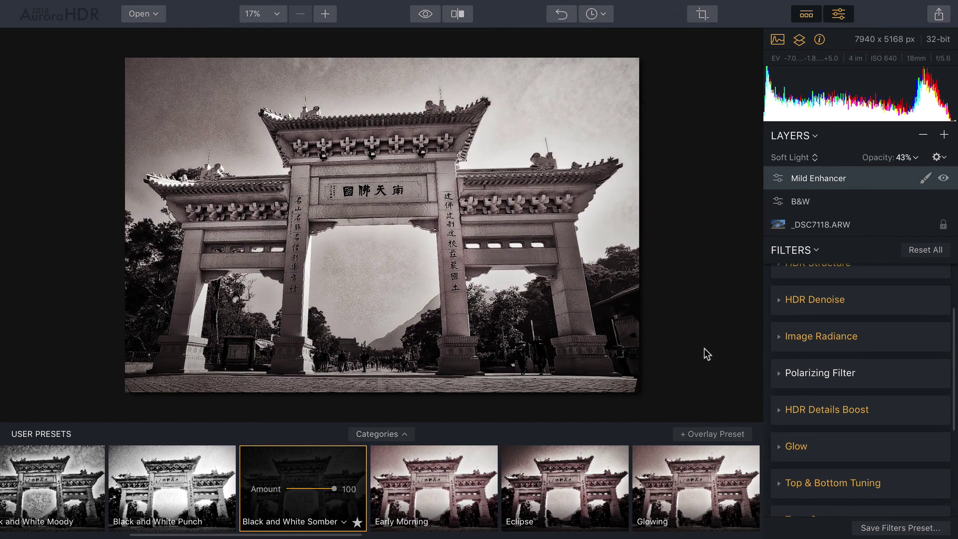
Start an image export in JPEG format with the file name HK_Arch.
left_click(938, 16)
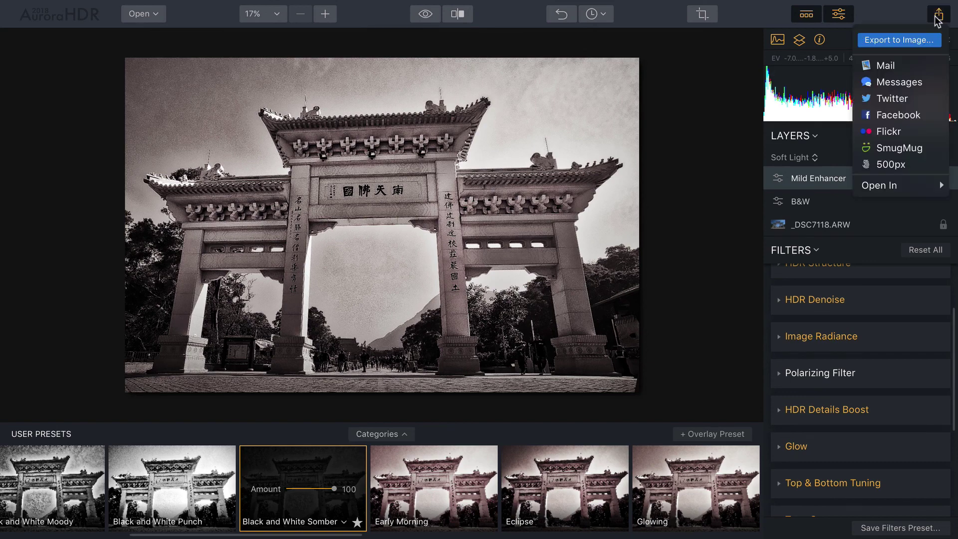
left_click(898, 40)
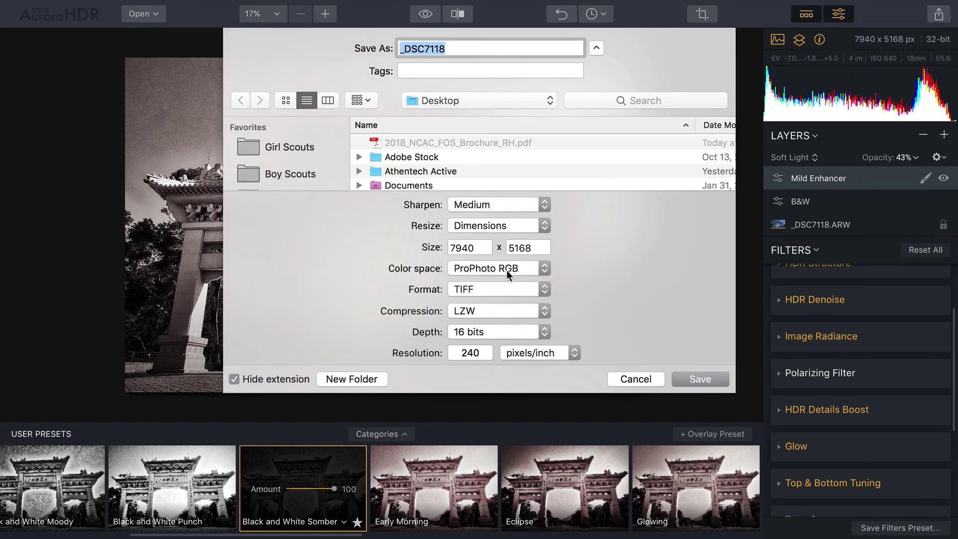
left_click(498, 288)
left_click(493, 251)
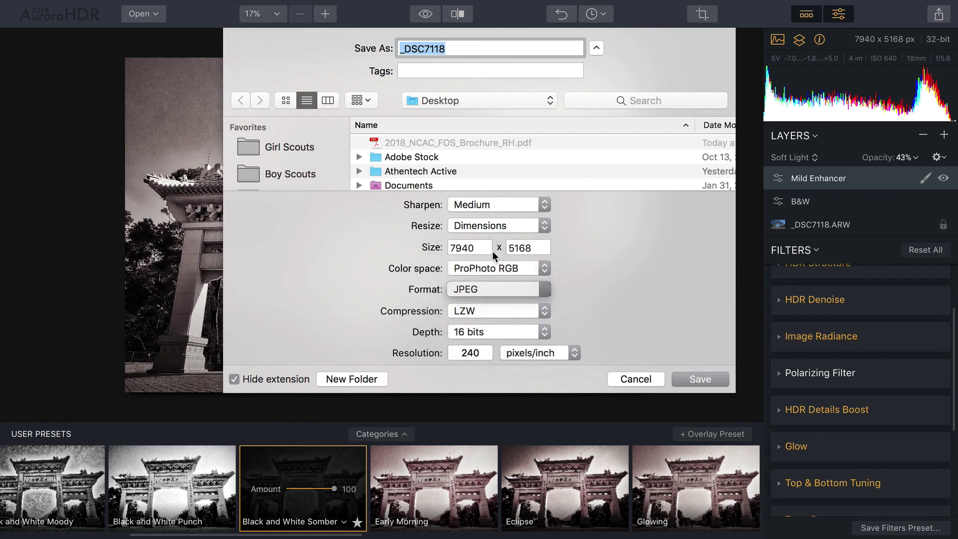
type("HK_Arch")
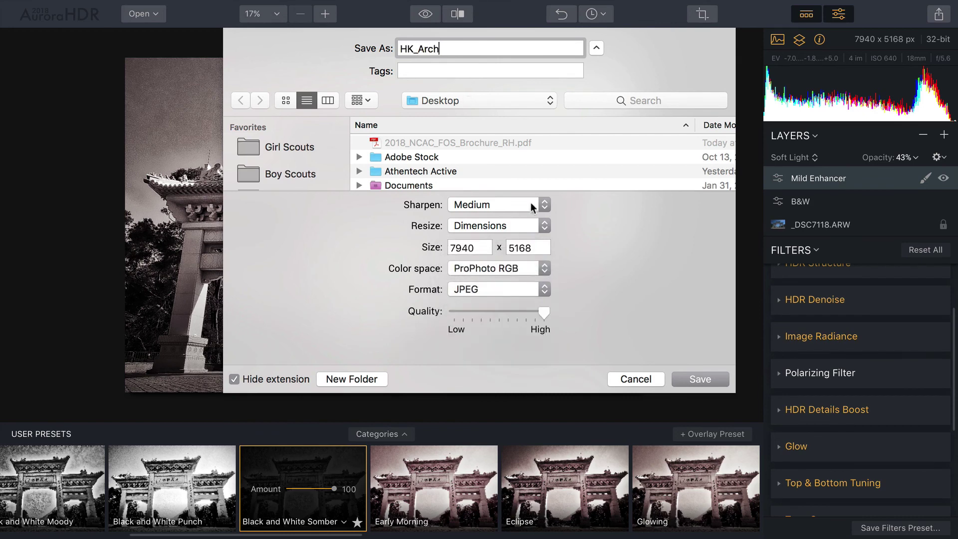
Keep export sharpening at Medium, set resize to Original and colour space to sRGB, and export the image to the Desktop.
left_click(524, 205)
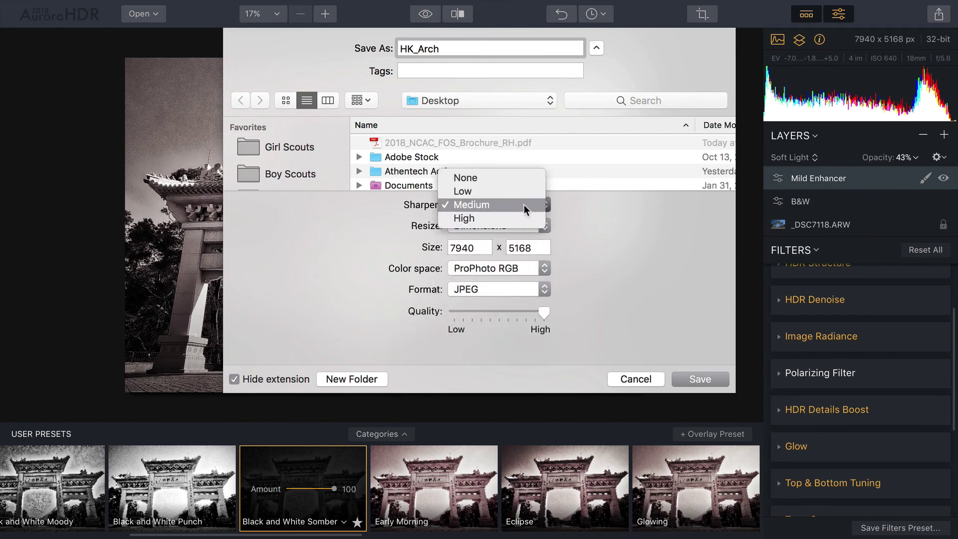
left_click(524, 205)
left_click(526, 226)
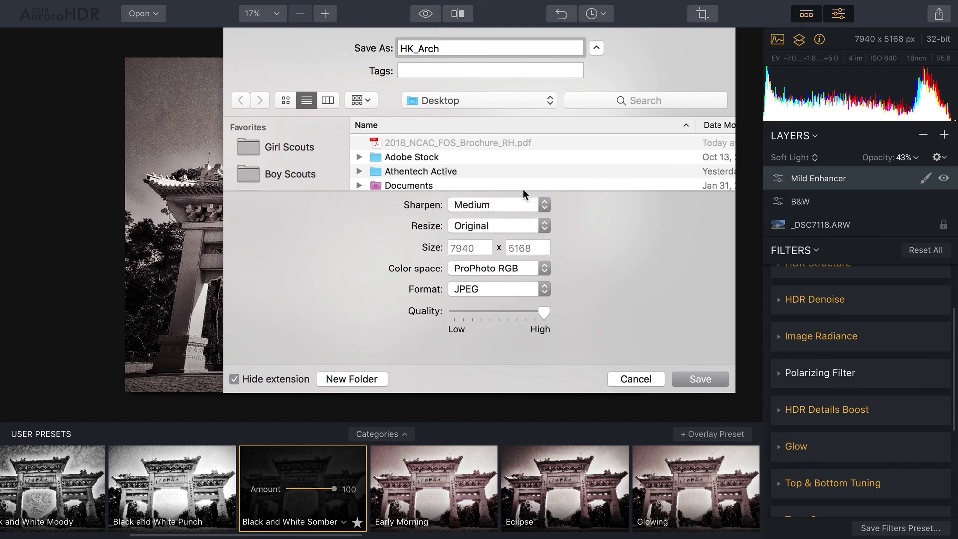
left_click(529, 269)
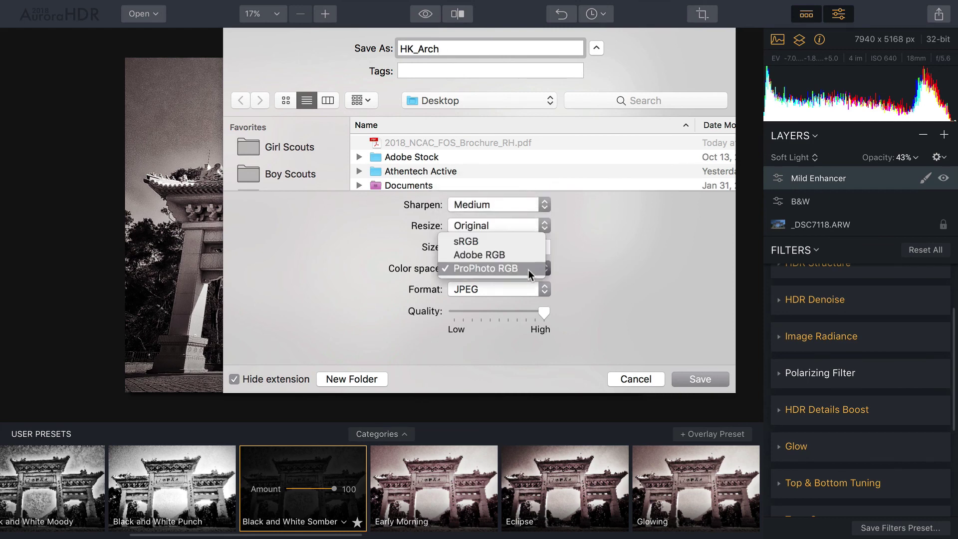
left_click(528, 242)
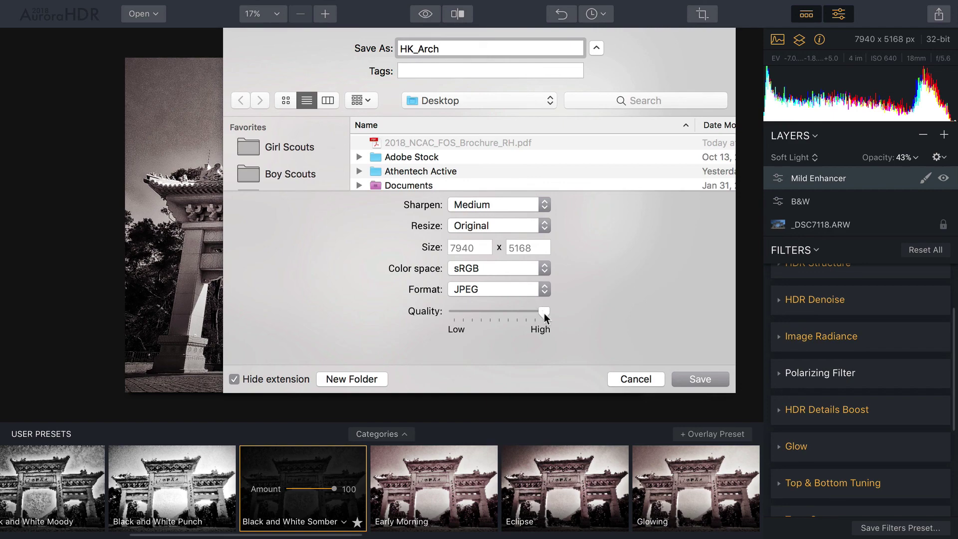
left_click(700, 380)
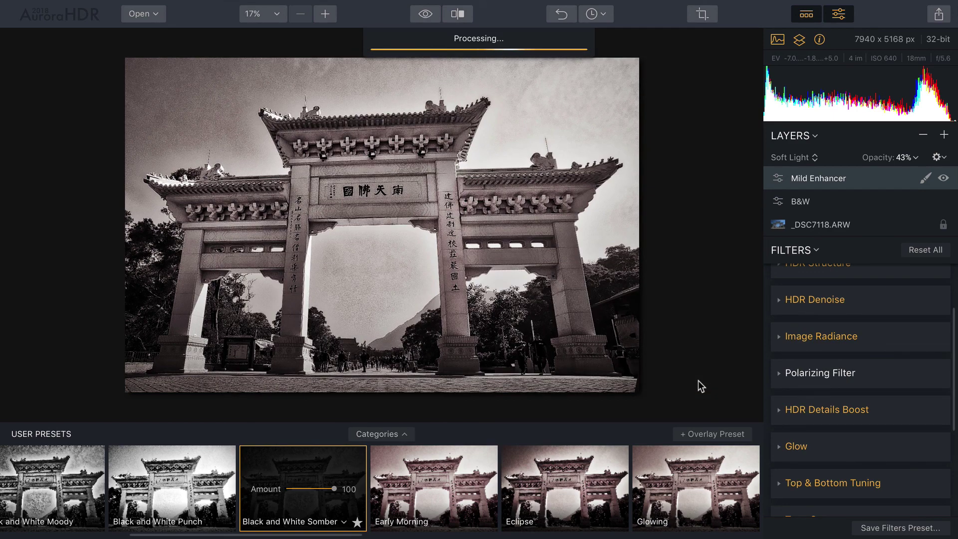